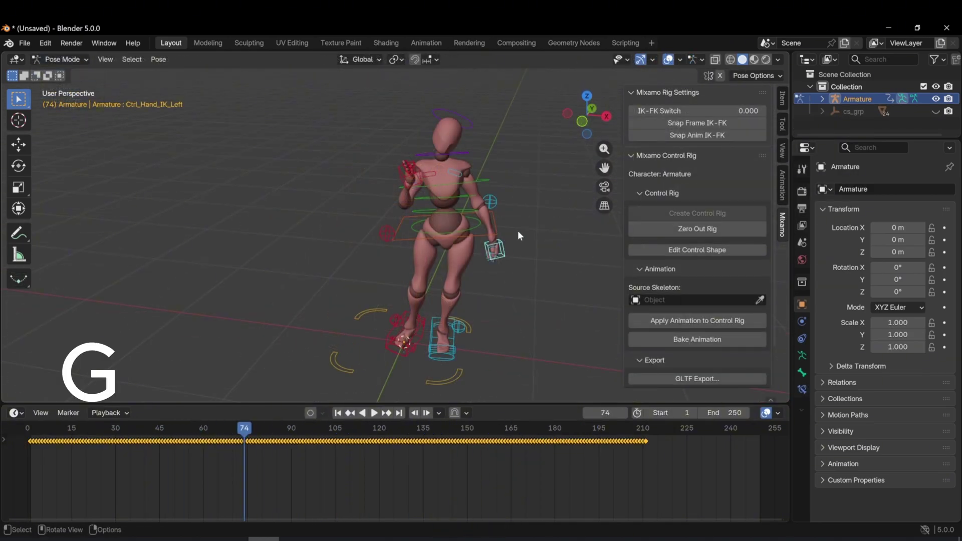
Test-move the left hand, head, hips and Ctrl_Spine2 controls in Pose Mode.
key(g)
key(Escape)
click(457, 117)
key(r)
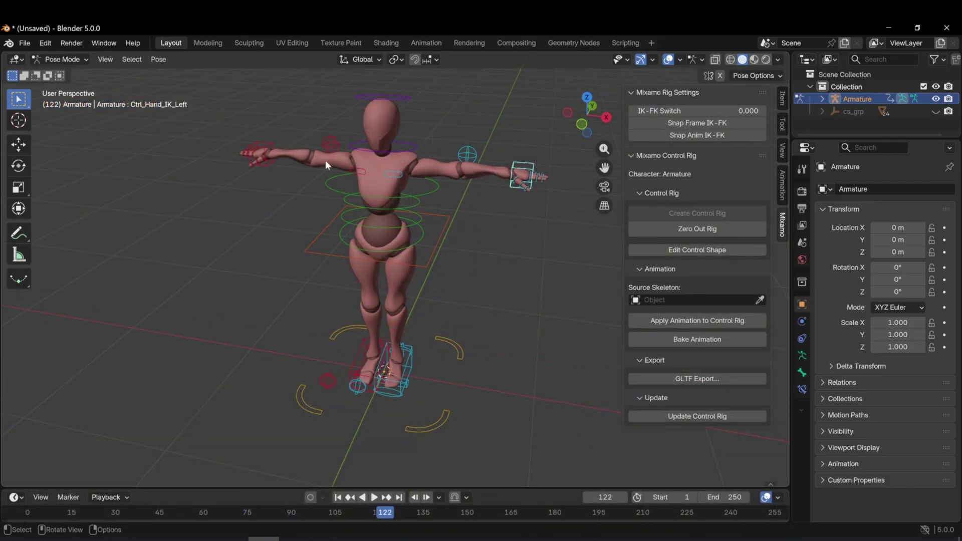
key(g)
key(Escape)
click(328, 187)
key(r)
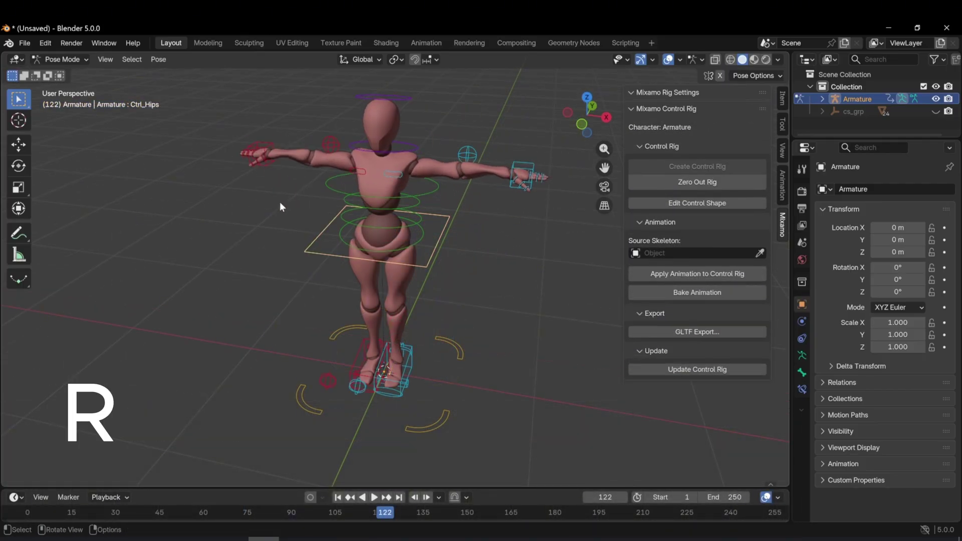
key(Escape)
Try moving the left arm pole and left foot IK controls, then undo the foot move.
middle_drag(296, 209, 488, 182)
click(374, 235)
key(g)
key(Escape)
middle_drag(446, 279, 411, 351)
click(401, 373)
key(g)
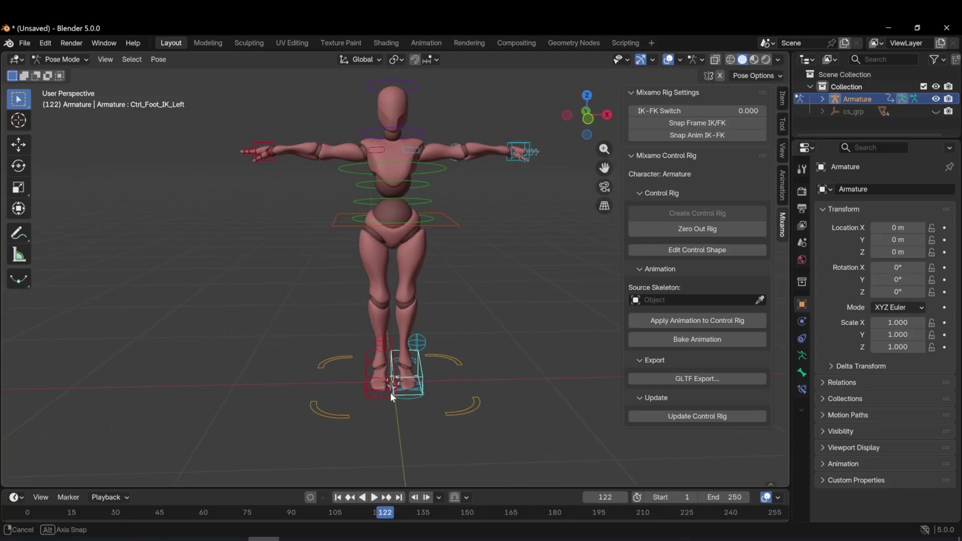
click(385, 392)
key(ctrl+z)
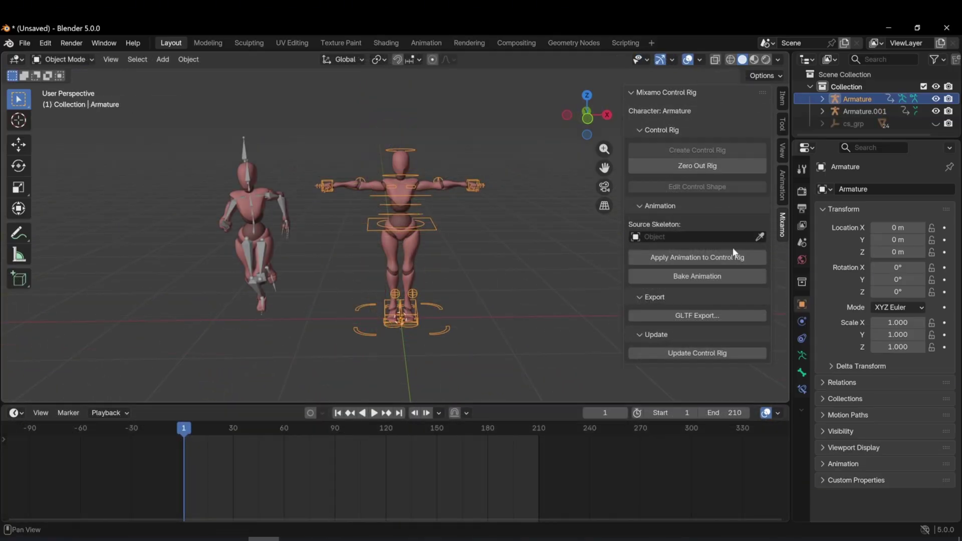
Apply Armature.001's animation to the control rig, play it, and start reshaping the hips control.
click(760, 237)
click(655, 259)
middle_drag(351, 260, 223, 279)
key(space)
drag(203, 430, 193, 429)
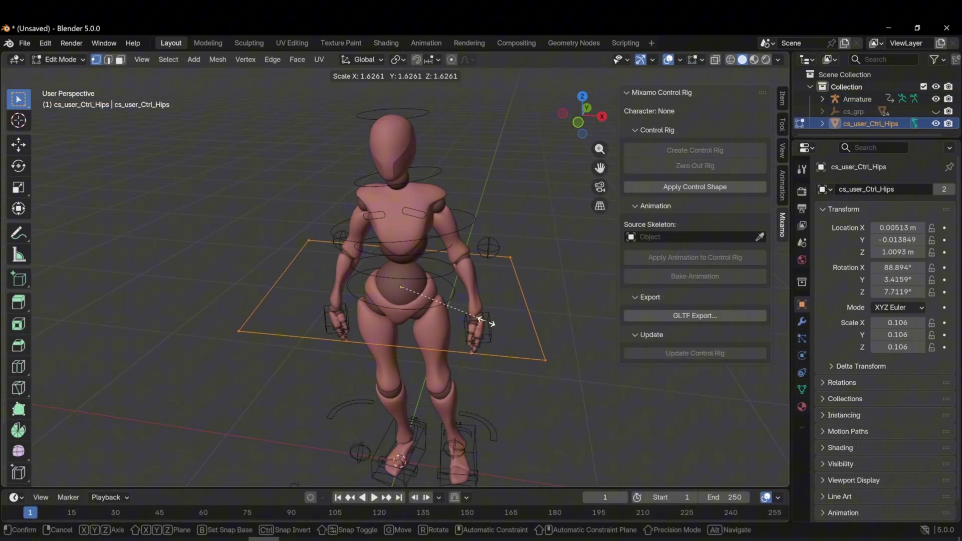
key(g)
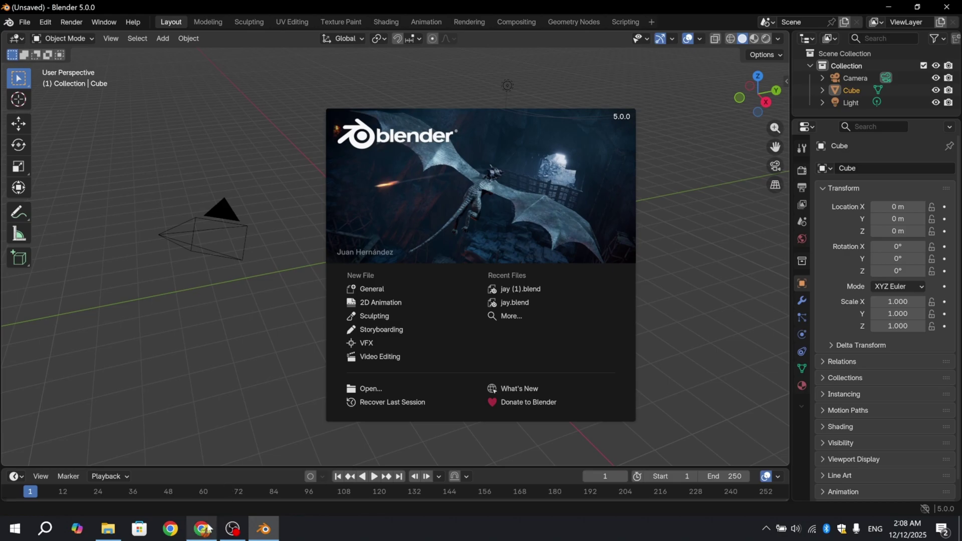
Sign in to Mixamo with Google, search characters for 'x' and choose X Bot.
mouse_move(202, 529)
click(265, 481)
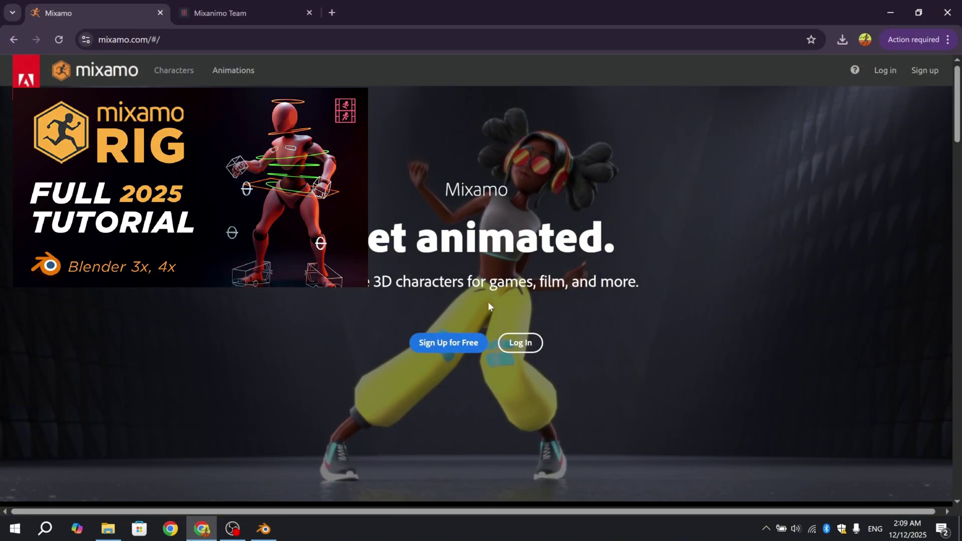
click(521, 344)
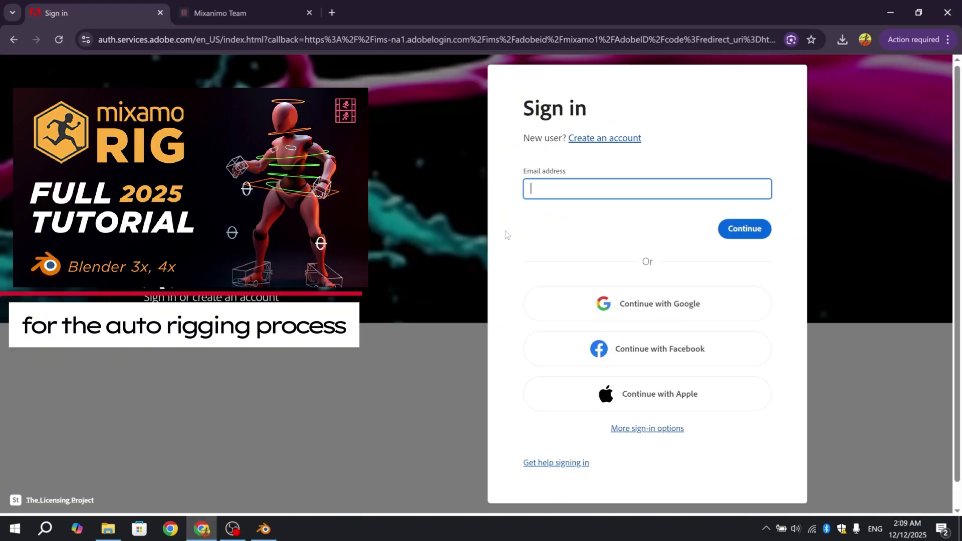
click(630, 303)
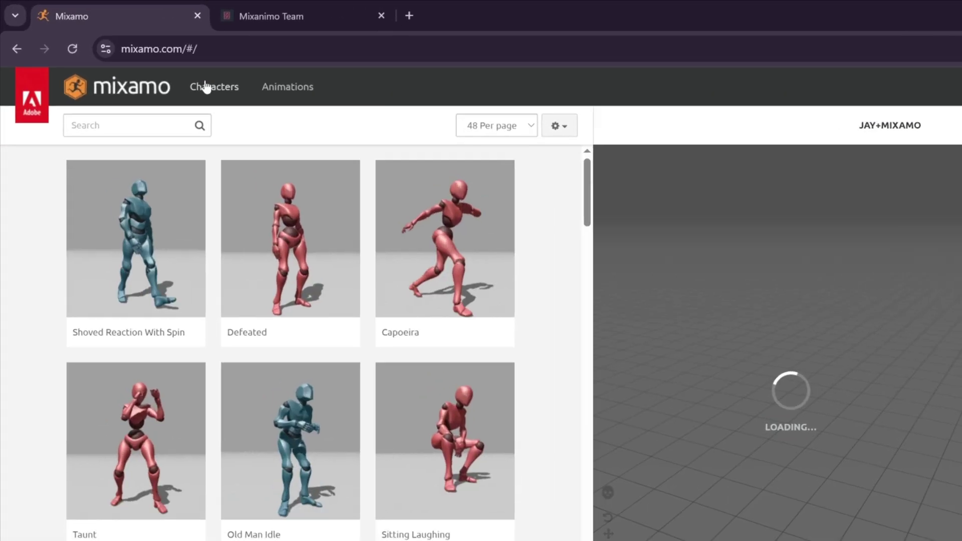
click(167, 69)
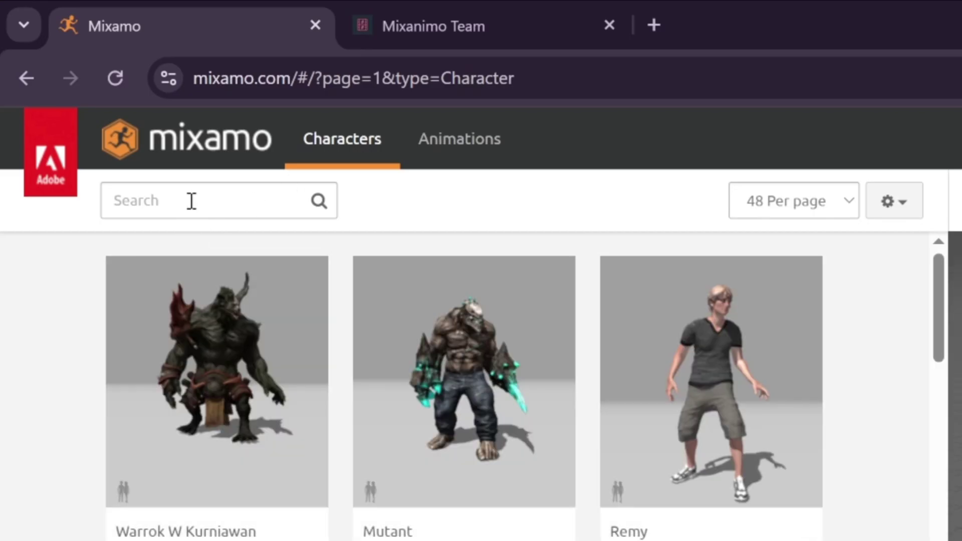
click(191, 201)
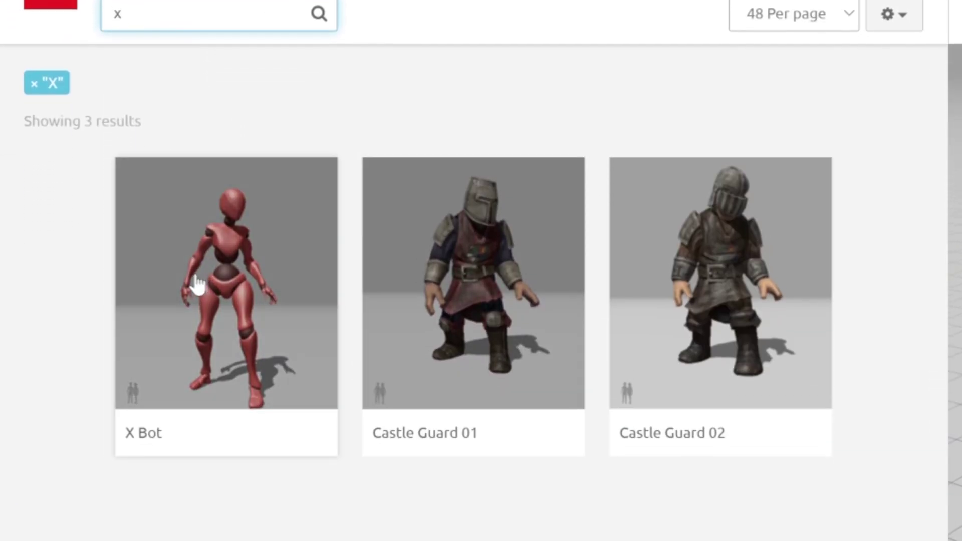
click(196, 280)
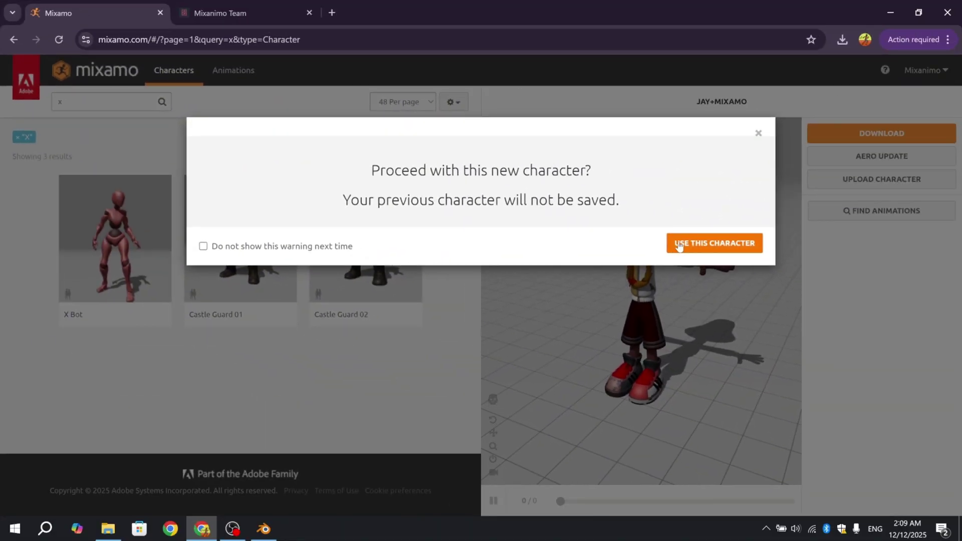
Use X Bot, search animations for 'idle' and preview Dwarf Idle.
click(680, 244)
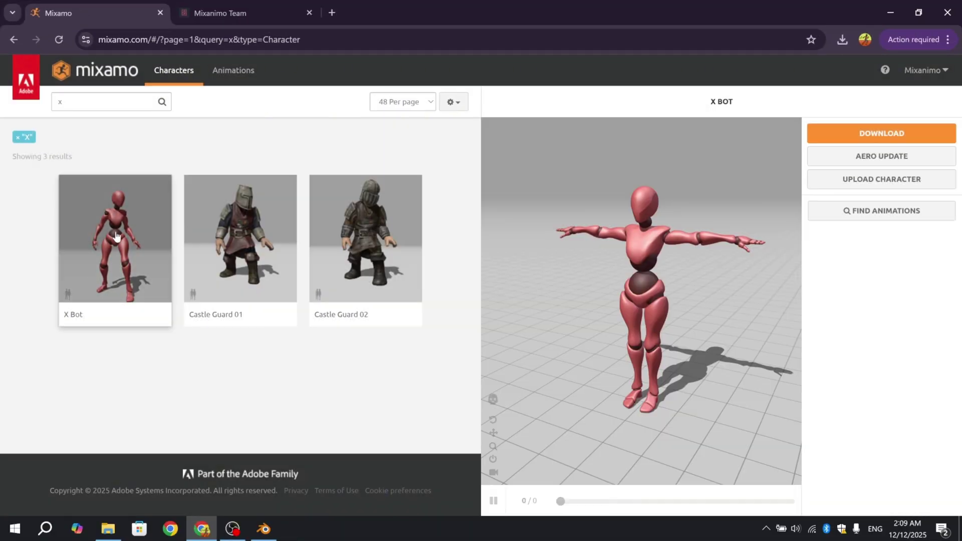
click(219, 71)
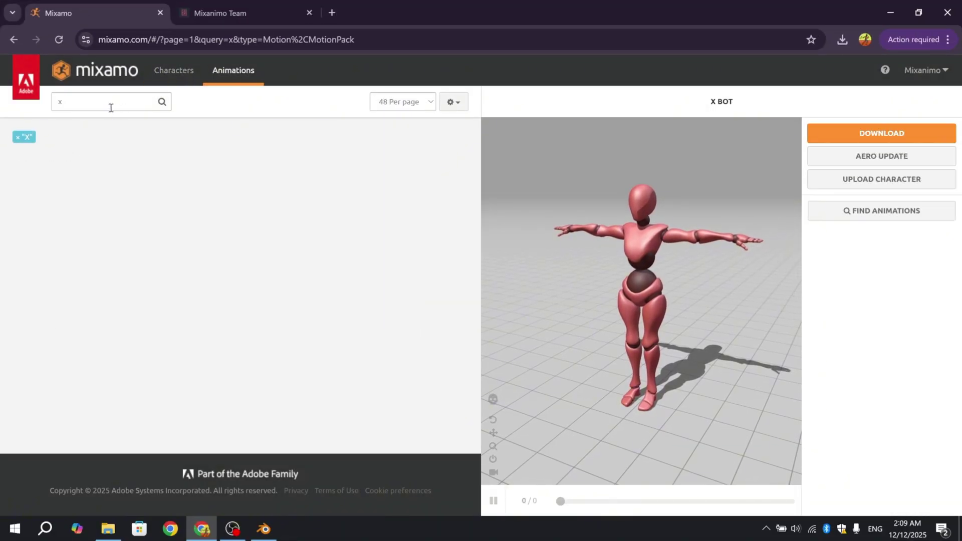
double_click(56, 103)
text(idle)
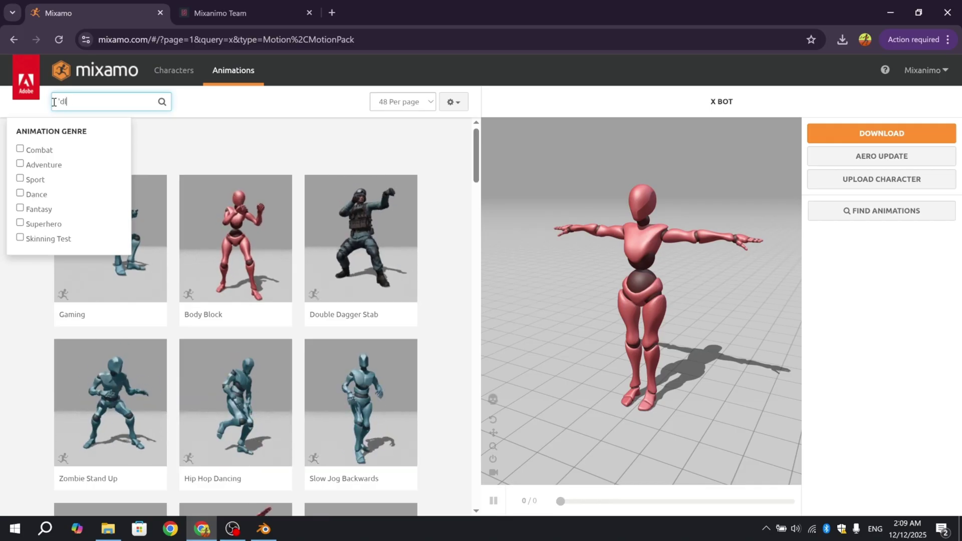
key(BackSpace)
key(BackSpace)
key(BackSpace)
text(idle)
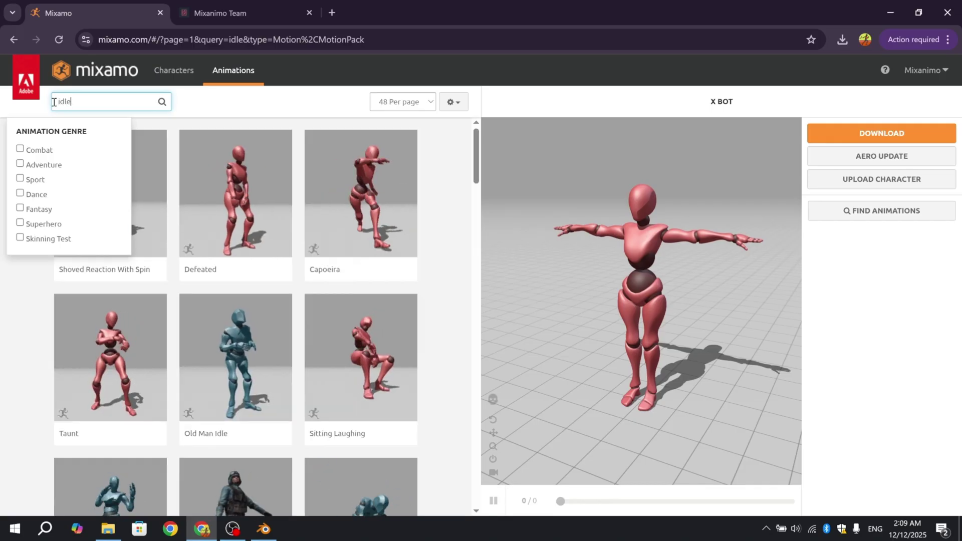
scroll(143, 211, down, 10)
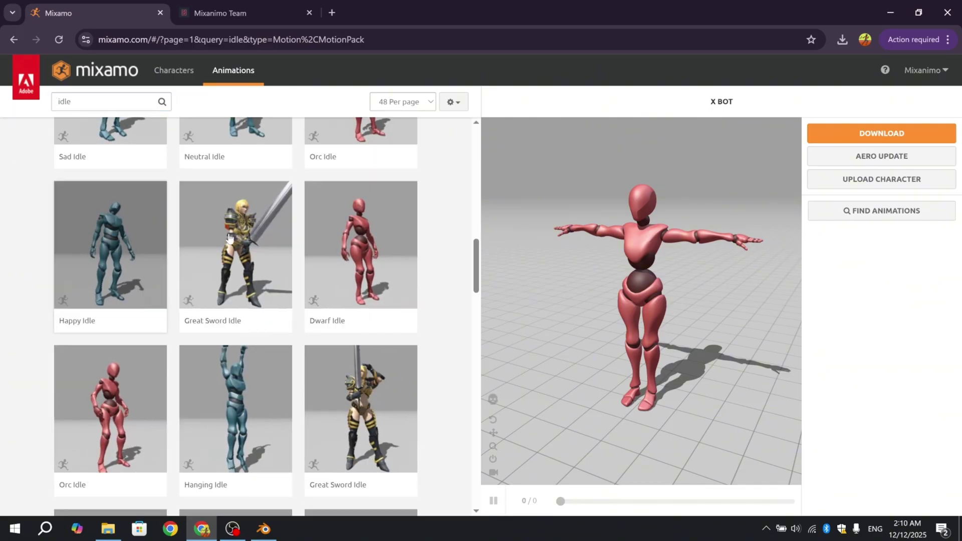
click(331, 233)
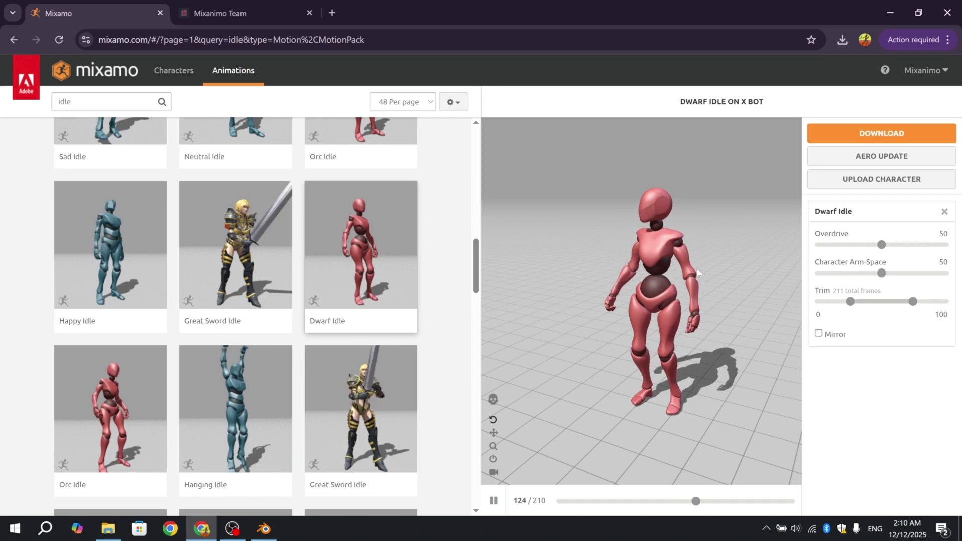
Download Dwarf Idle and Running as FBX files with skin.
click(882, 133)
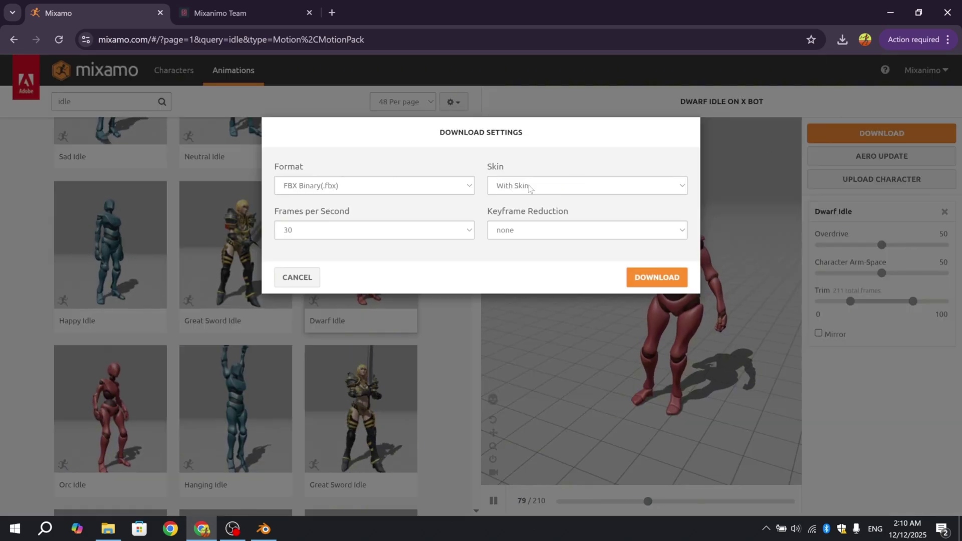
click(641, 275)
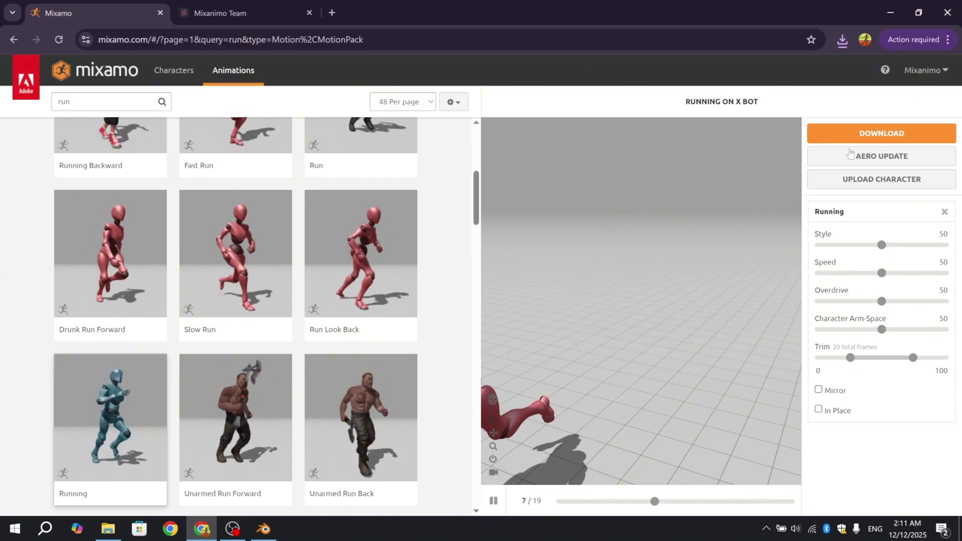
click(852, 134)
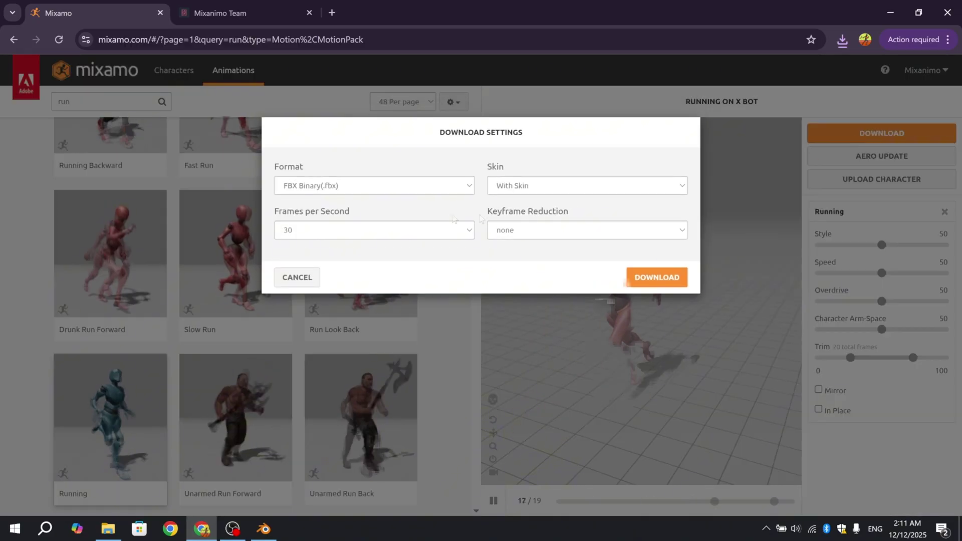
click(660, 278)
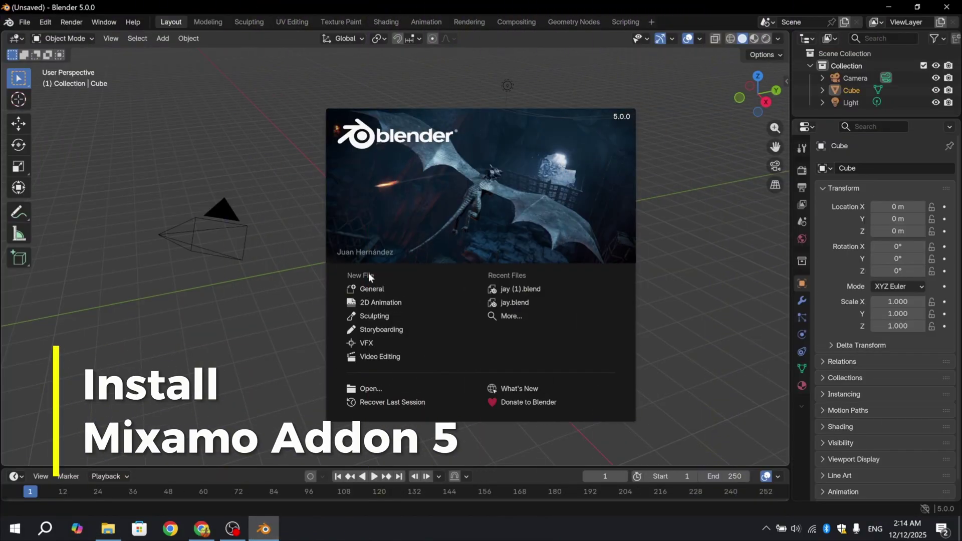
Start a new General file and delete the camera, cube and light.
click(386, 290)
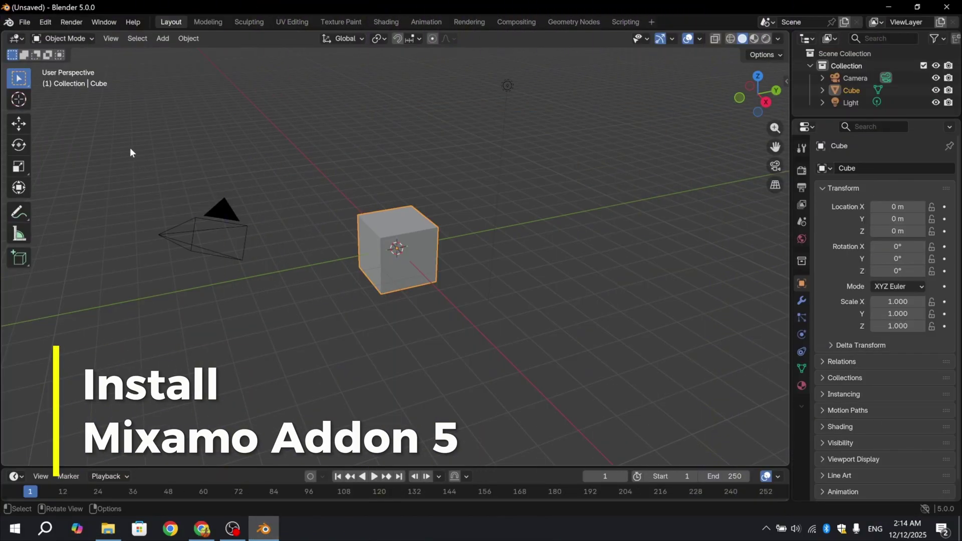
drag(123, 123, 558, 360)
key(x)
click(557, 360)
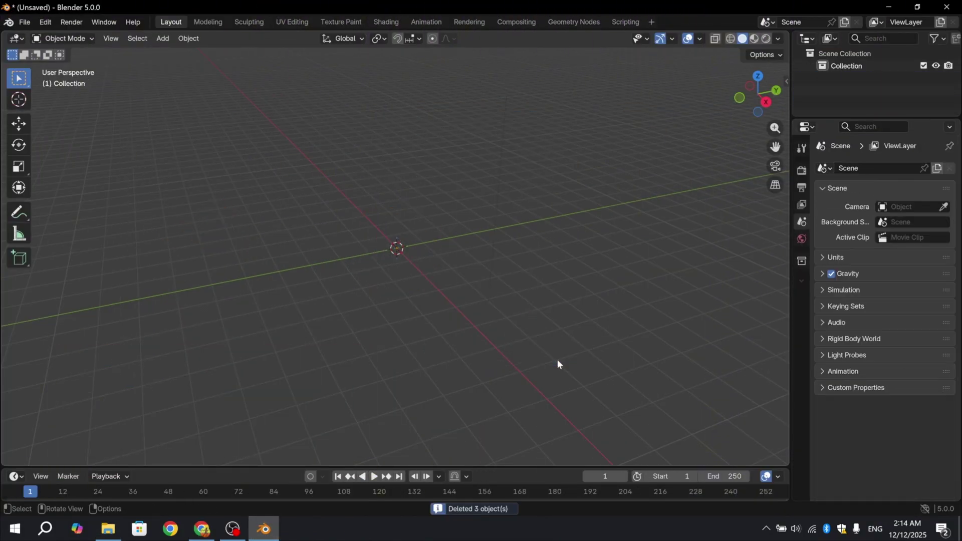
Install the Mixamo Rig 5 add-on from mixamo_rig5.zip in Preferences.
click(24, 22)
mouse_move(44, 22)
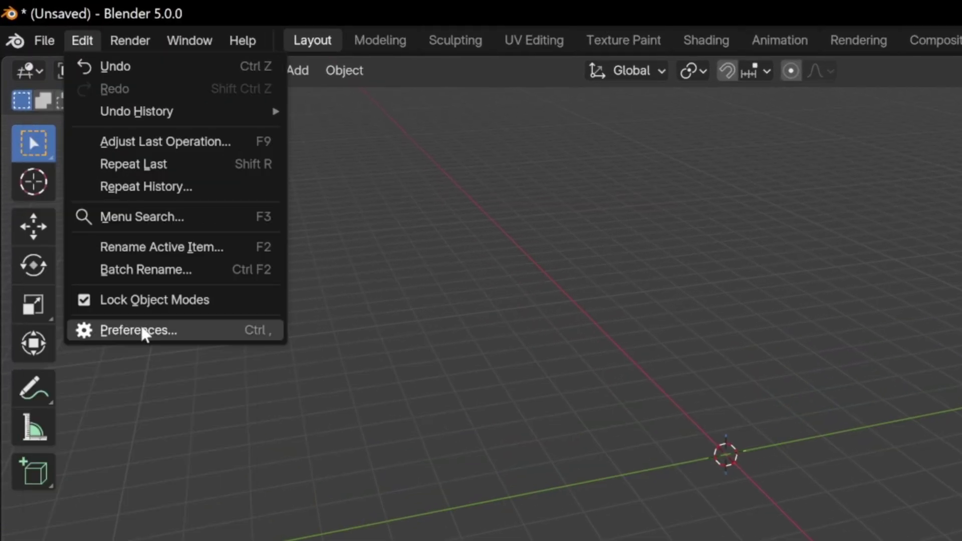
click(143, 333)
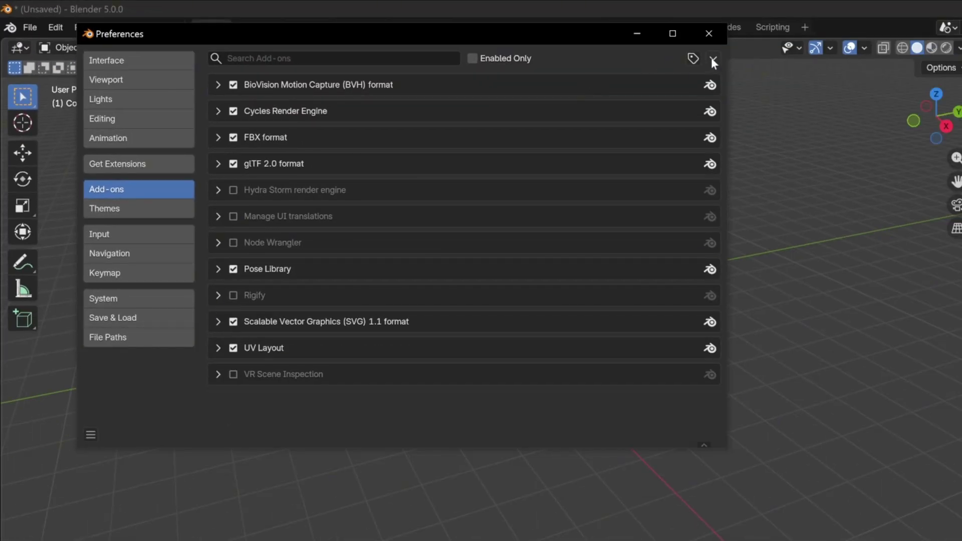
click(712, 59)
click(665, 95)
click(310, 103)
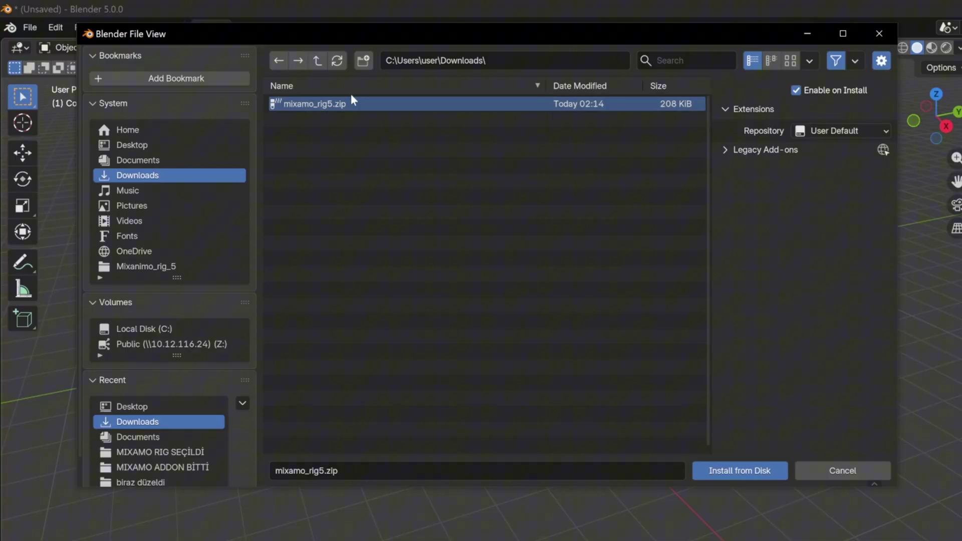
click(728, 472)
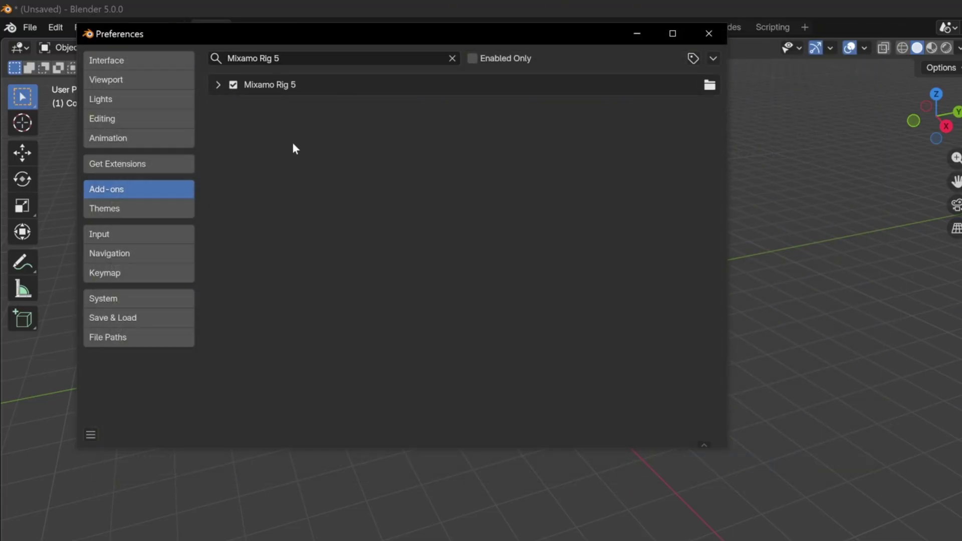
click(709, 33)
Show the Mixamo tab in the viewport sidebar and widen the sidebar.
key(n)
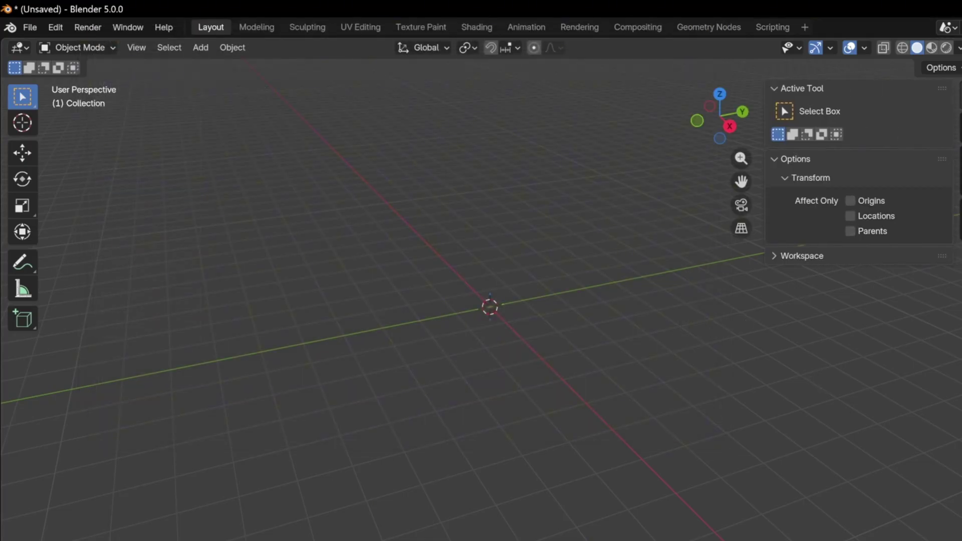
click(958, 221)
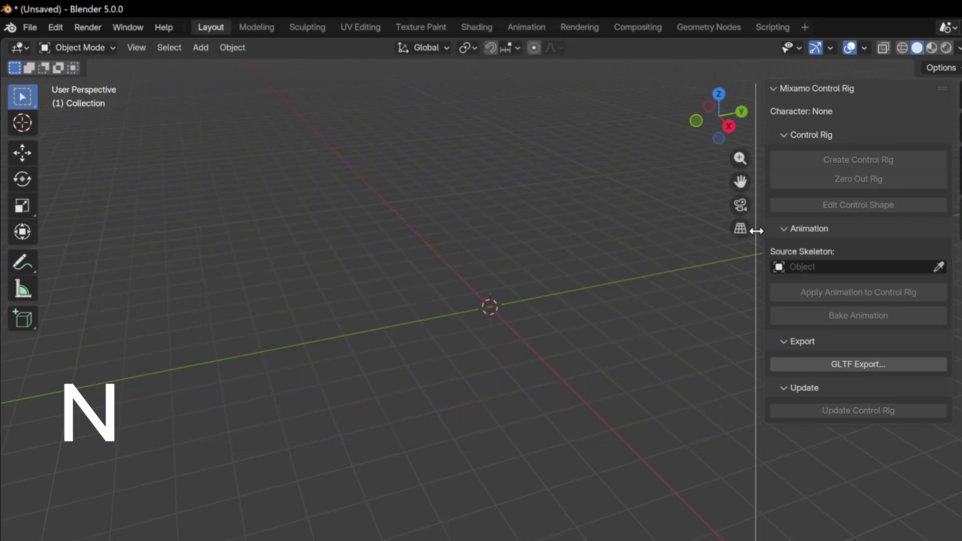
drag(752, 228, 707, 226)
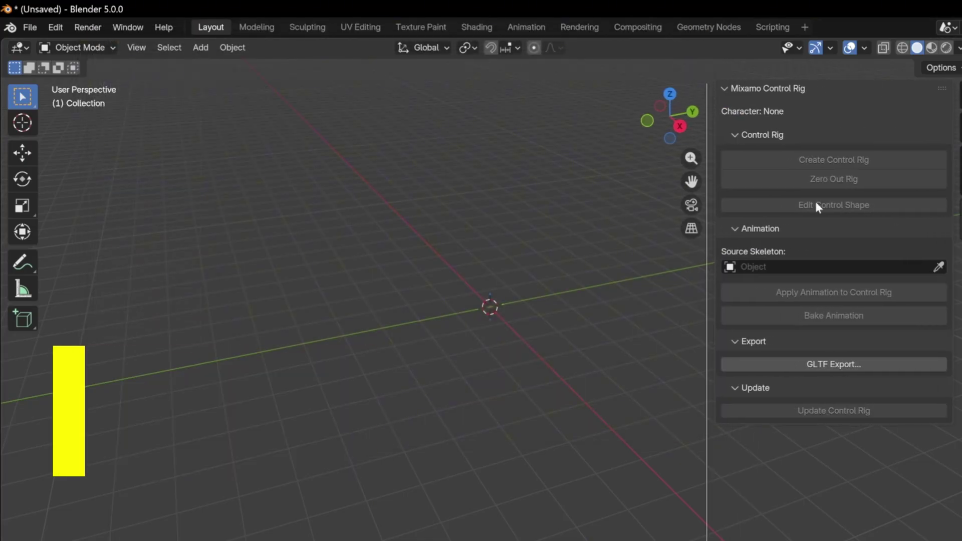
Import Dwarf Idle.fbx from the Downloads folder as an FBX file.
click(33, 28)
mouse_move(101, 244)
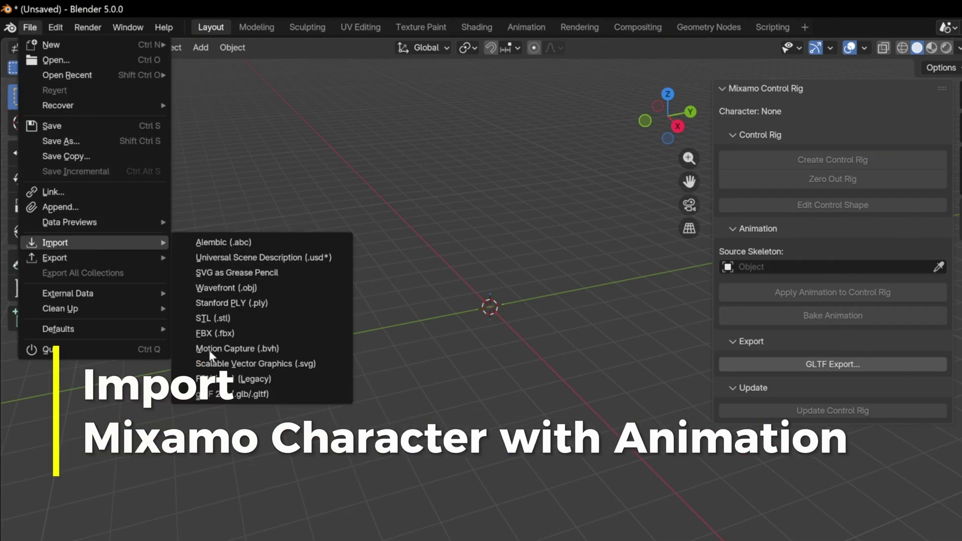
click(215, 334)
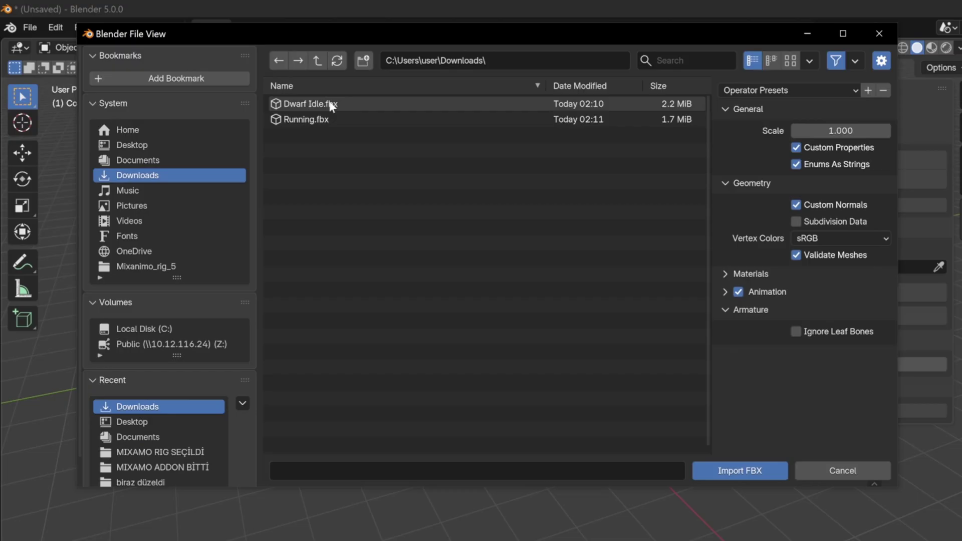
click(297, 101)
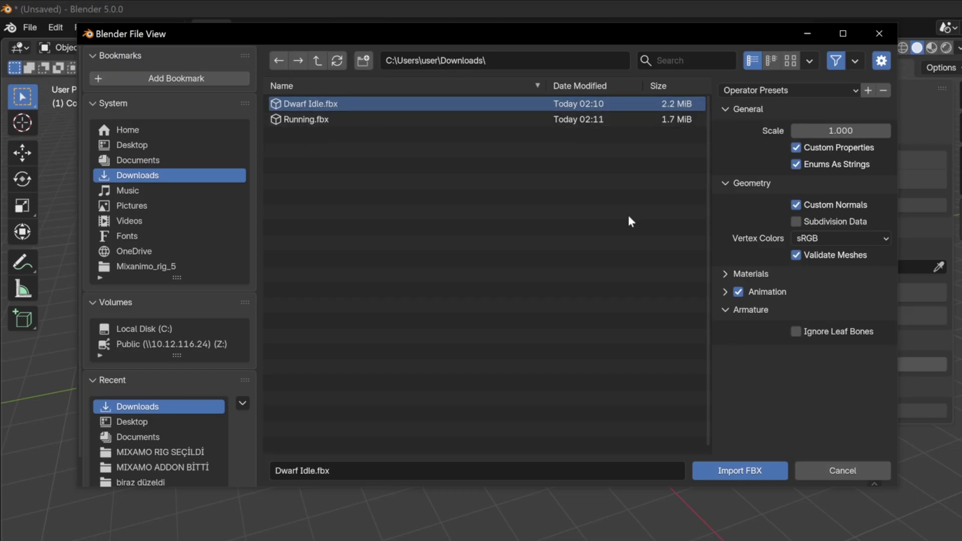
click(740, 470)
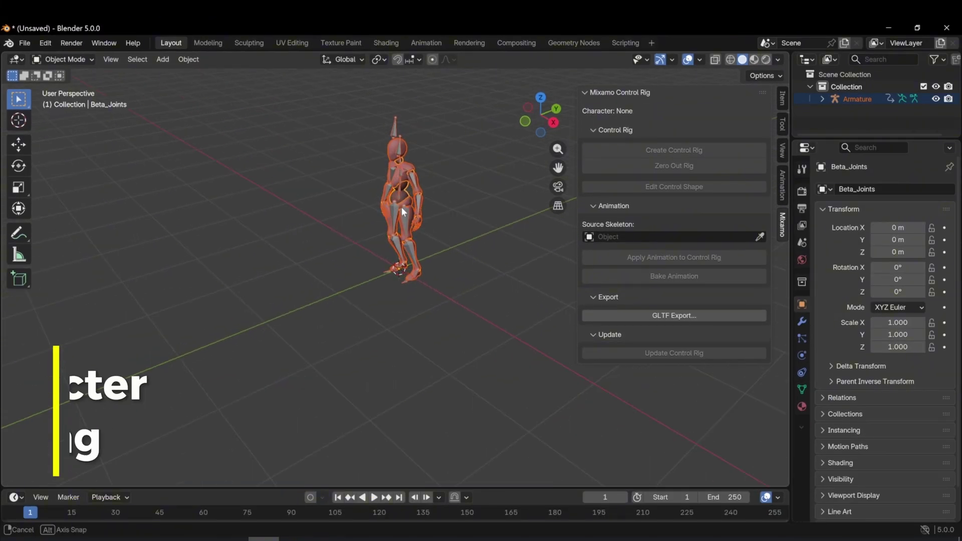
middle_drag(401, 207, 410, 205)
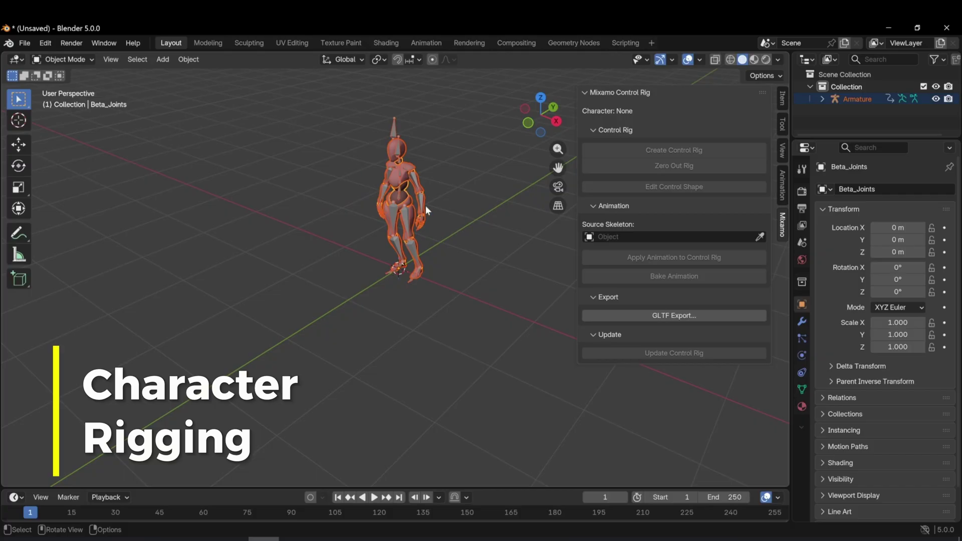
Select the imported armature and preview its Dwarf Idle animation.
click(392, 119)
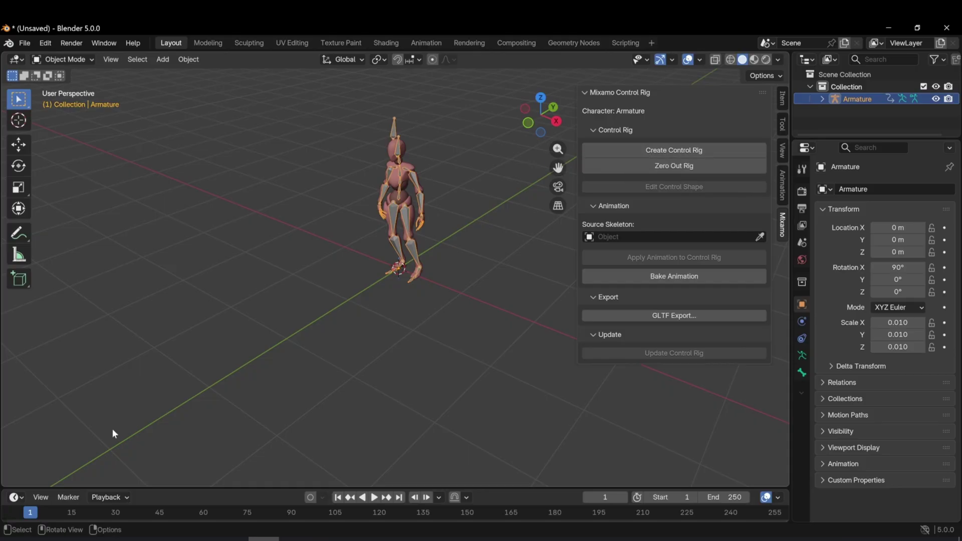
key(space)
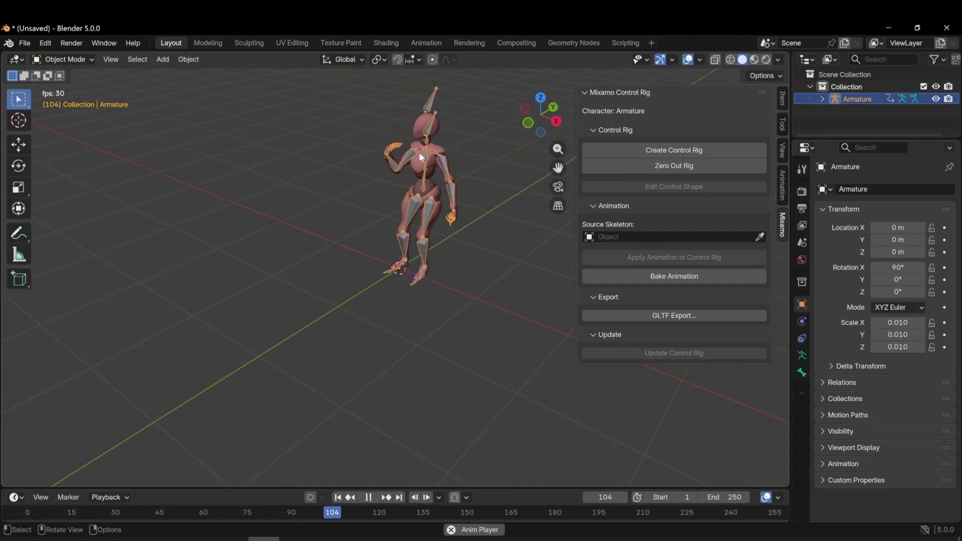
key(space)
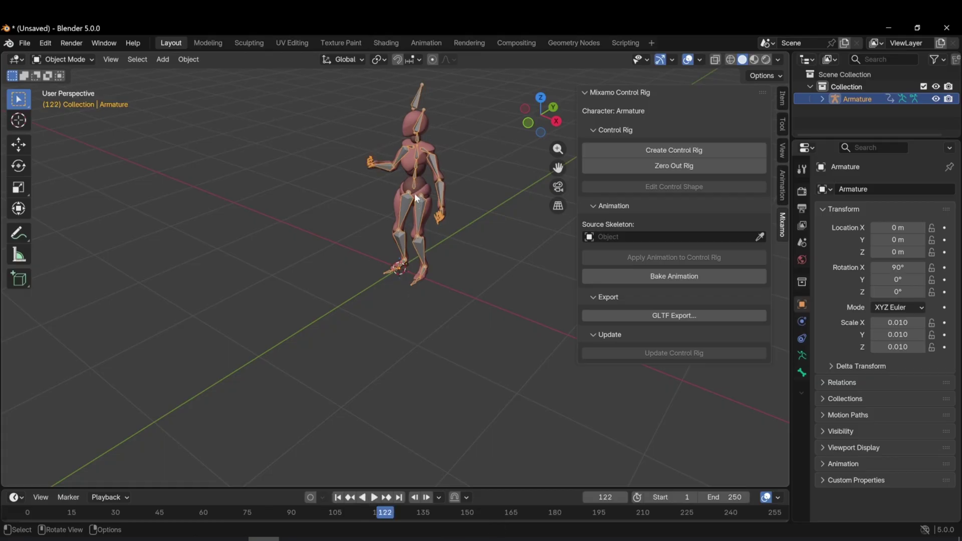
Create a control rig on the armature with IK Arms and IK Legs enabled.
click(420, 95)
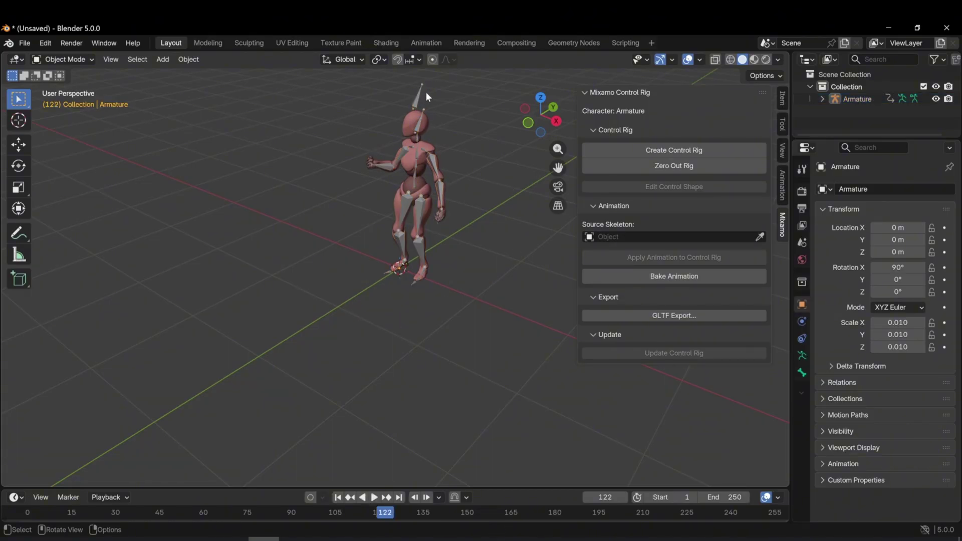
click(415, 93)
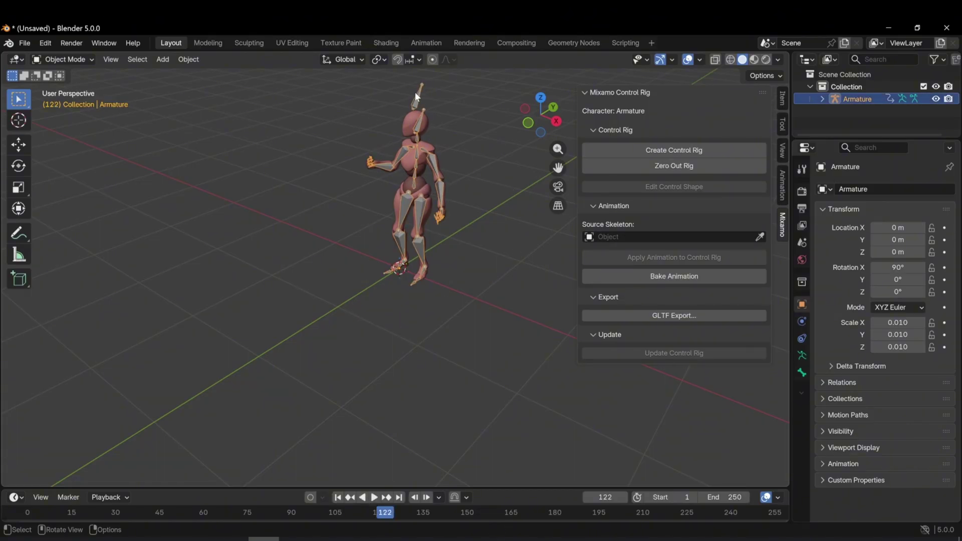
click(705, 146)
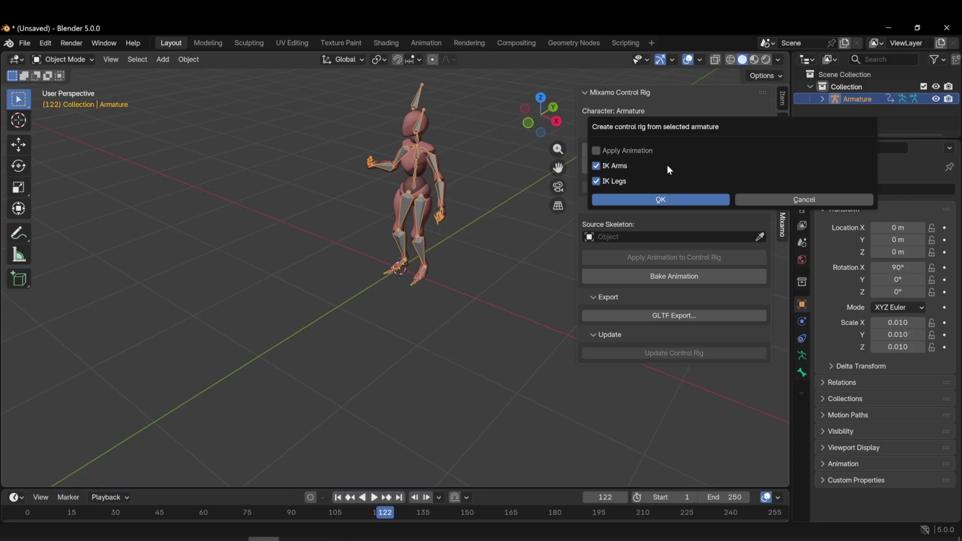
click(650, 199)
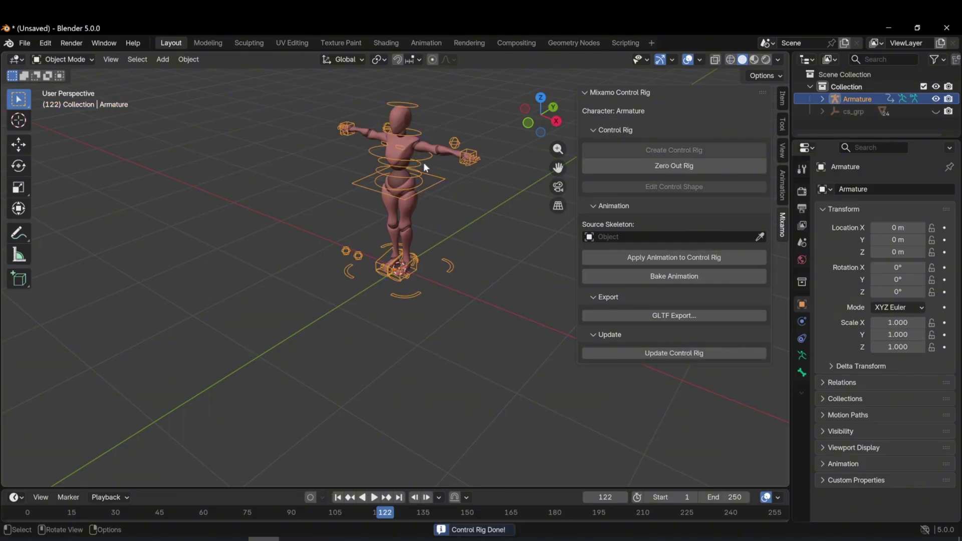
middle_drag(423, 162, 426, 250)
Switch to Pose Mode, select the left hand IK control, and narrow the rig panel.
click(78, 60)
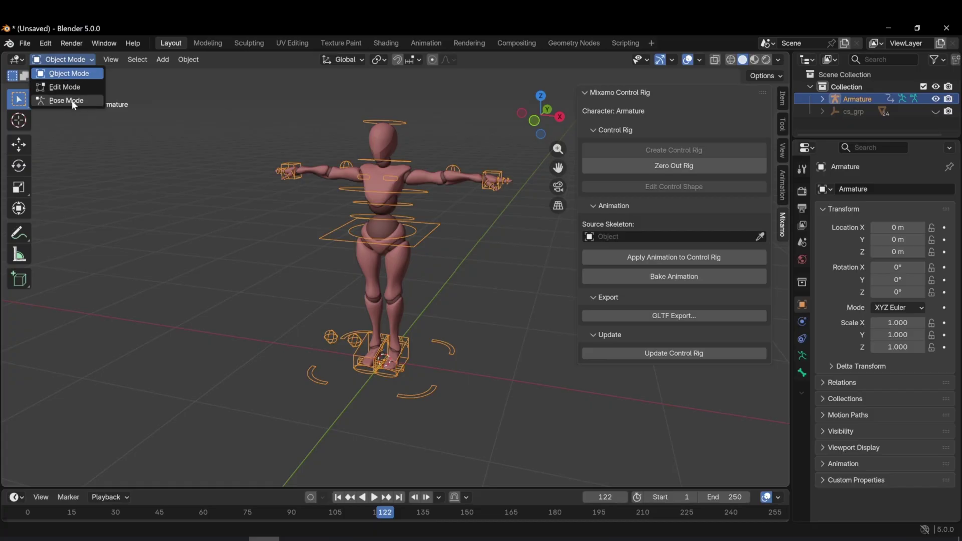
click(68, 100)
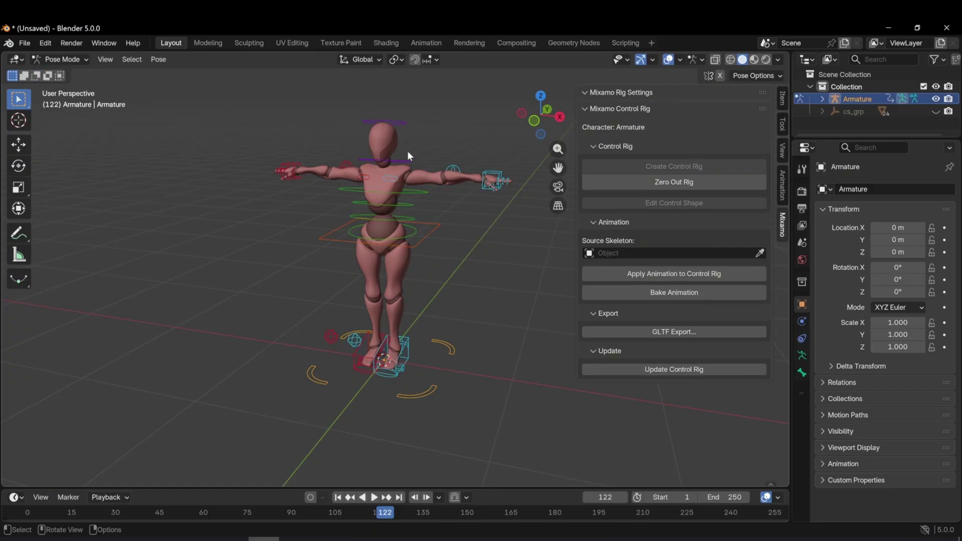
middle_drag(430, 152, 412, 169)
click(491, 197)
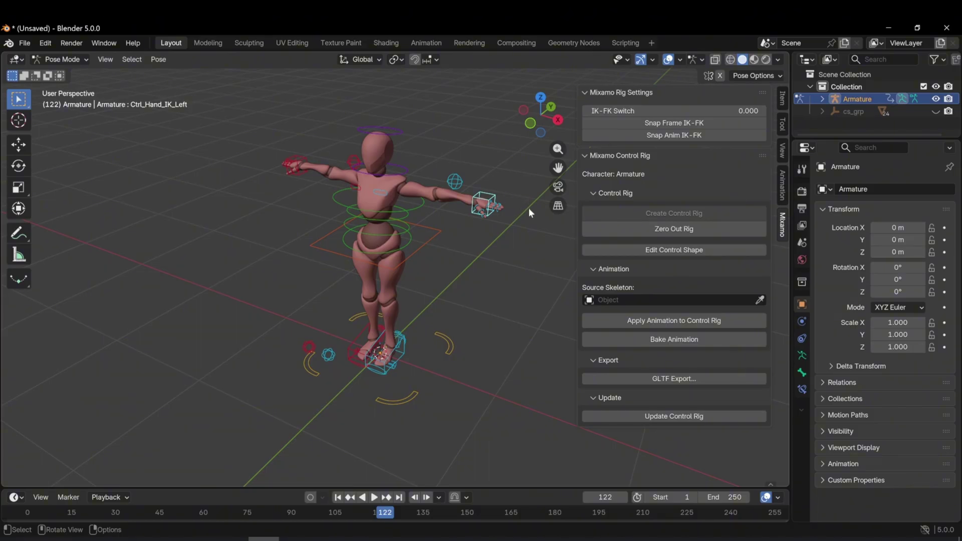
drag(572, 212, 625, 212)
middle_drag(485, 209, 516, 182)
Move the left hand IK control, then test the right hand, Ctrl_Spine2 and hips controls, cancelling each.
key(g)
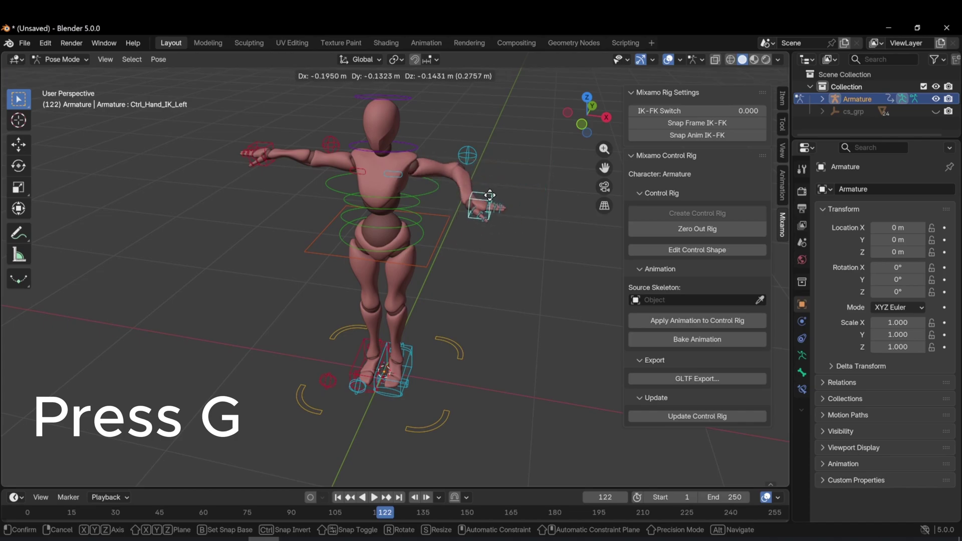
click(496, 203)
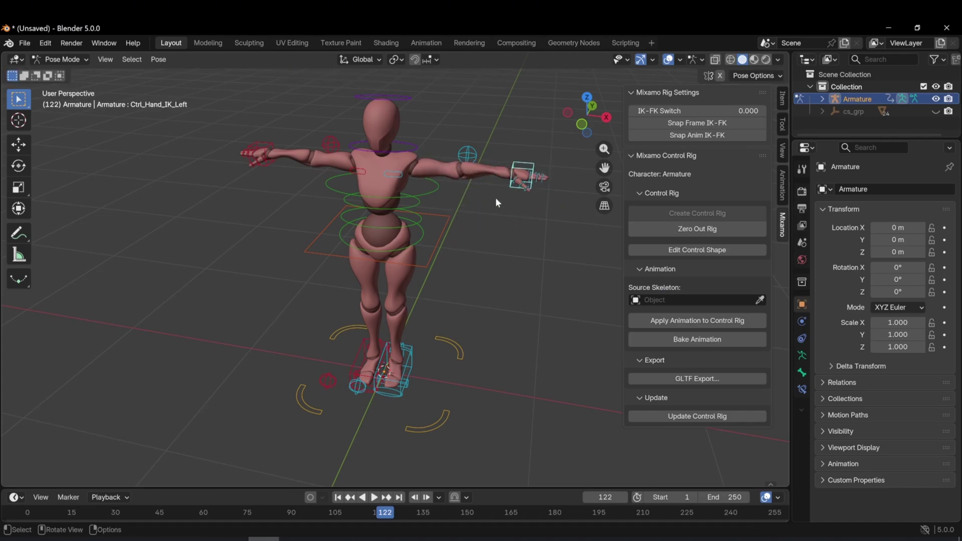
key(g)
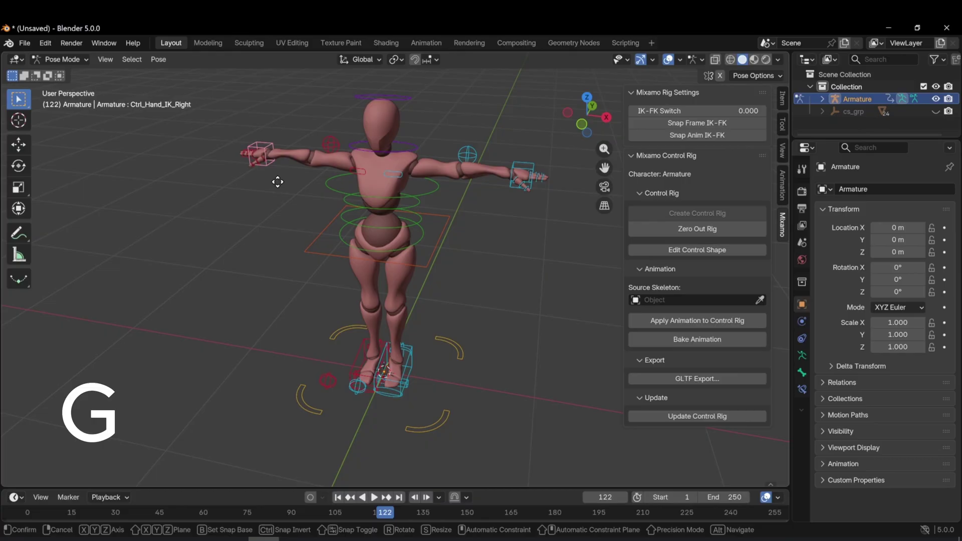
right_click(343, 202)
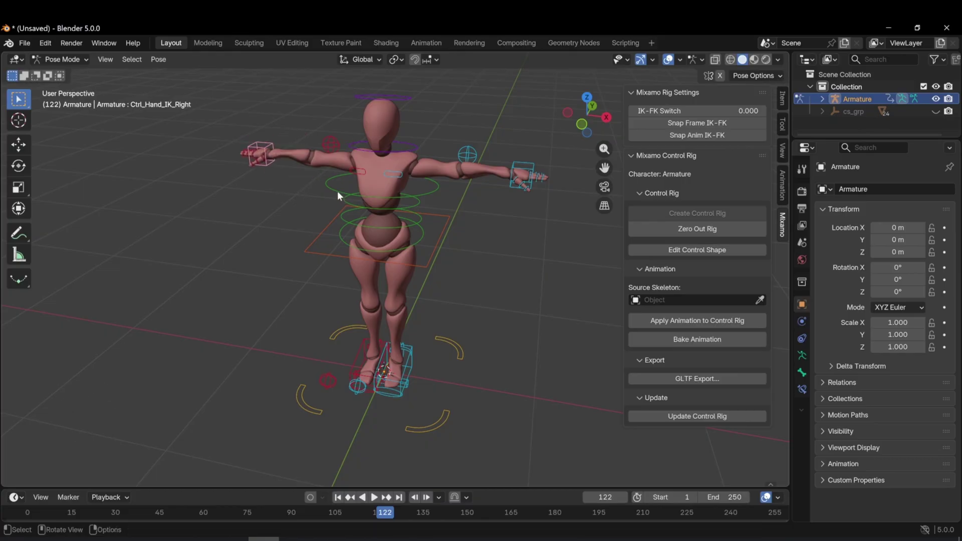
click(338, 191)
key(r)
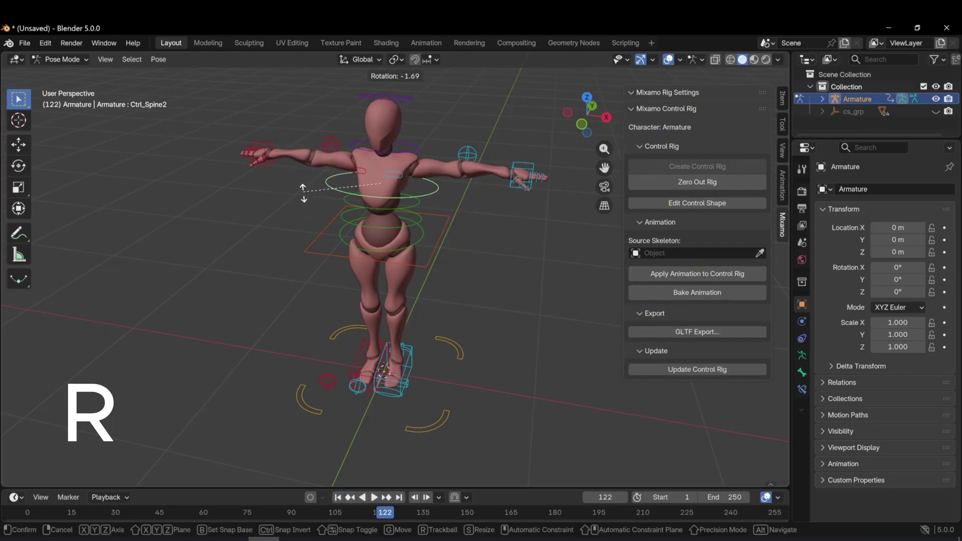
right_click(317, 238)
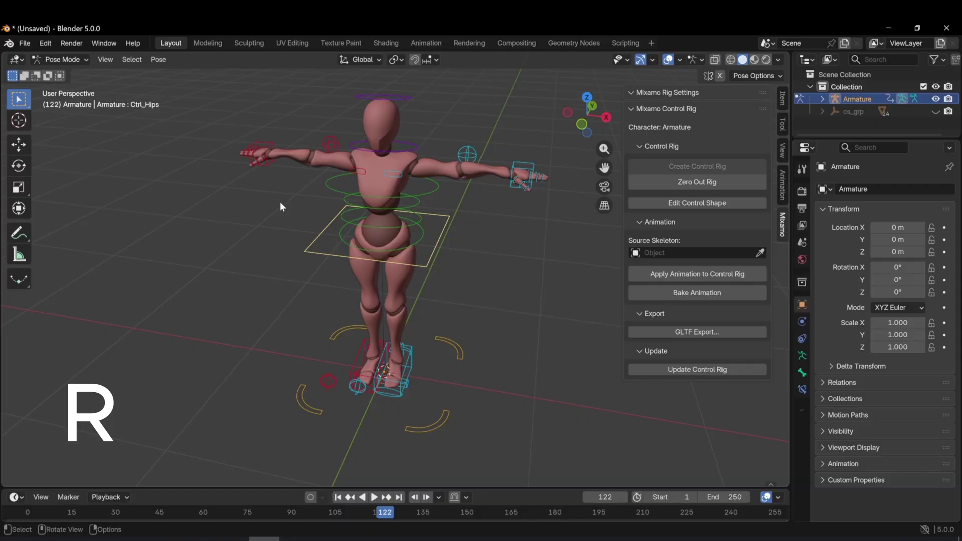
key(r)
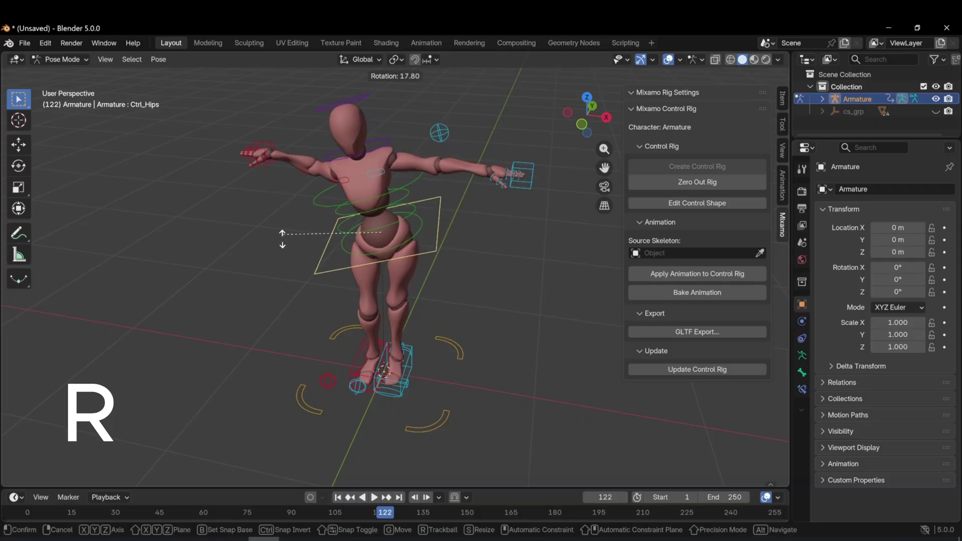
right_click(490, 238)
Move the left arm pole and left foot IK controls, then undo the moves.
middle_drag(489, 237, 412, 239)
click(397, 214)
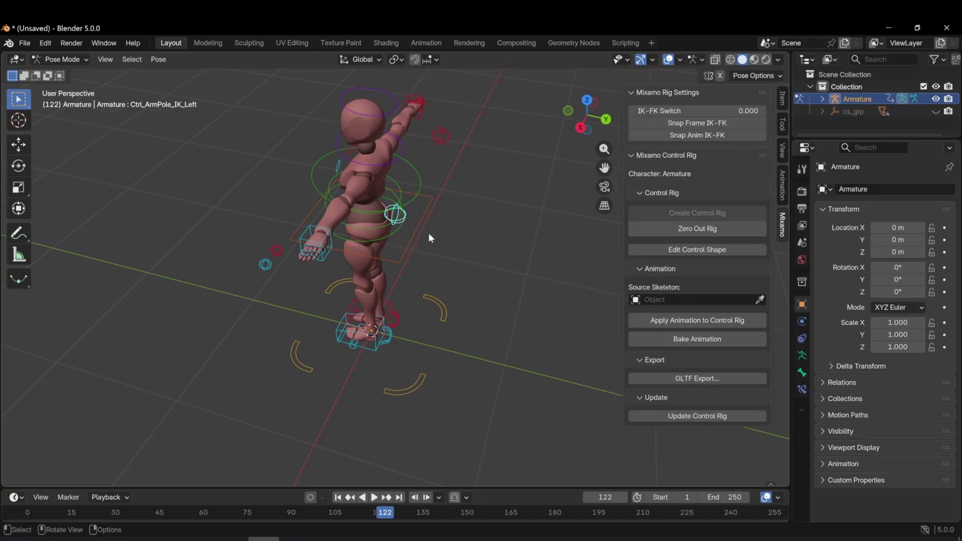
middle_drag(353, 212, 380, 216)
key(g)
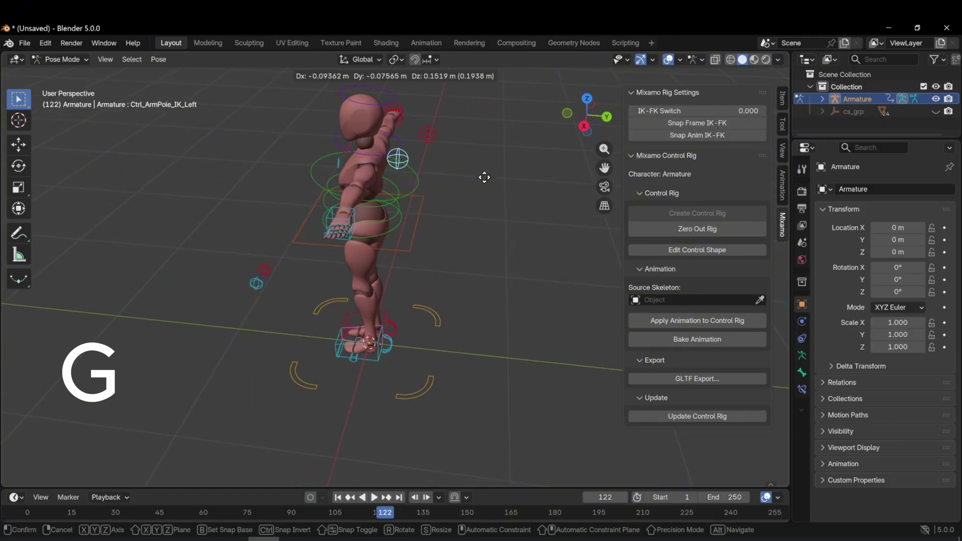
click(493, 225)
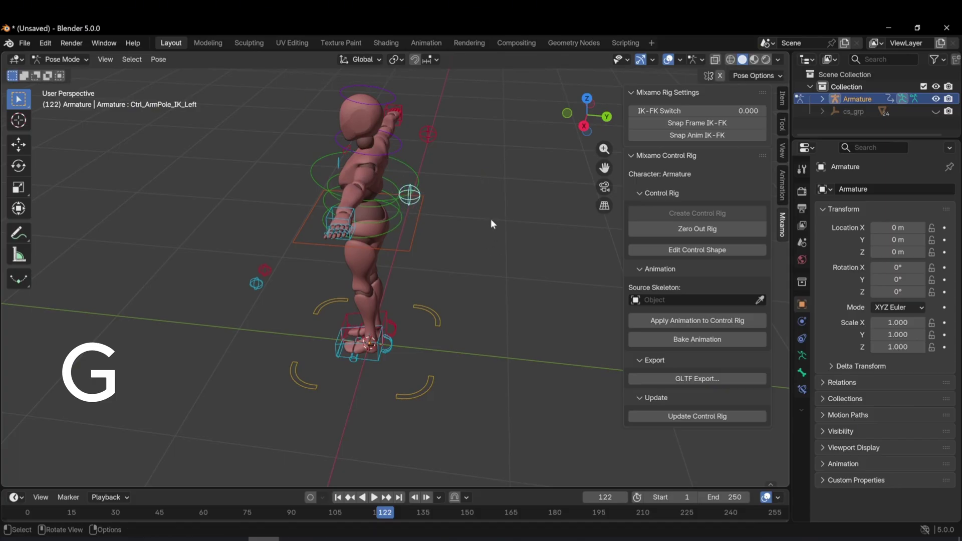
middle_drag(471, 239, 494, 277)
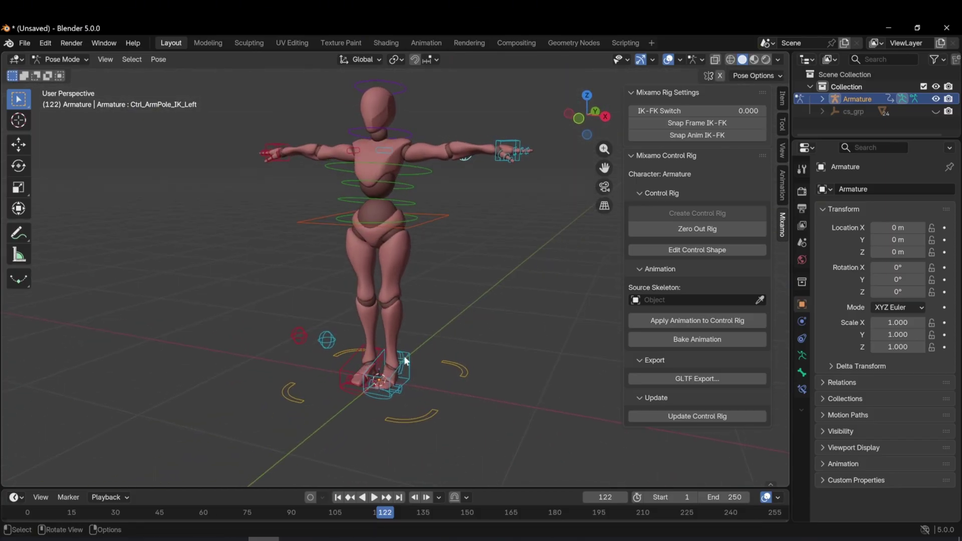
key(g)
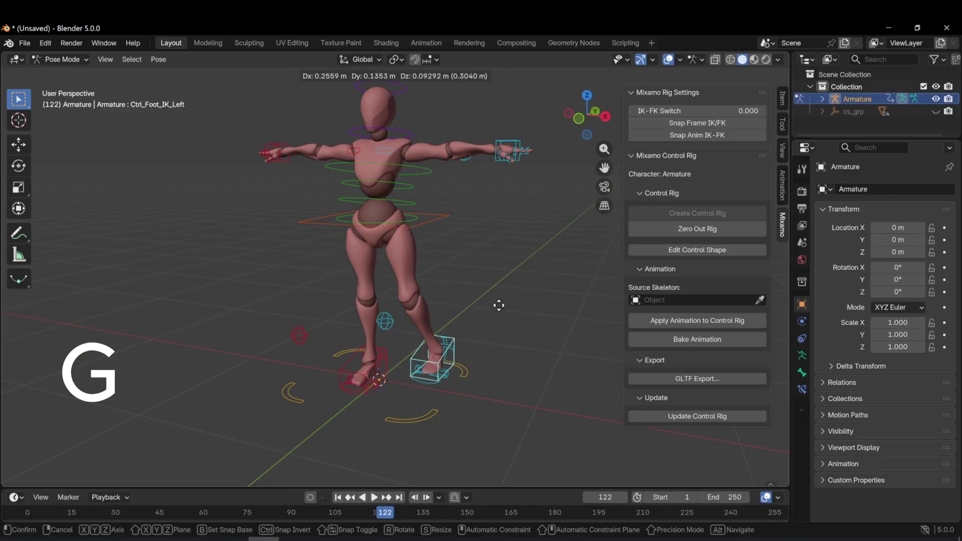
click(476, 326)
middle_drag(355, 393, 382, 392)
scroll(491, 272, down, 1)
key(ctrl+z)
key(ctrl+z)
key(ctrl+z)
Undo back to the unrigged armature and begin a new control rig with Apply Animation ticked.
key(ctrl+z)
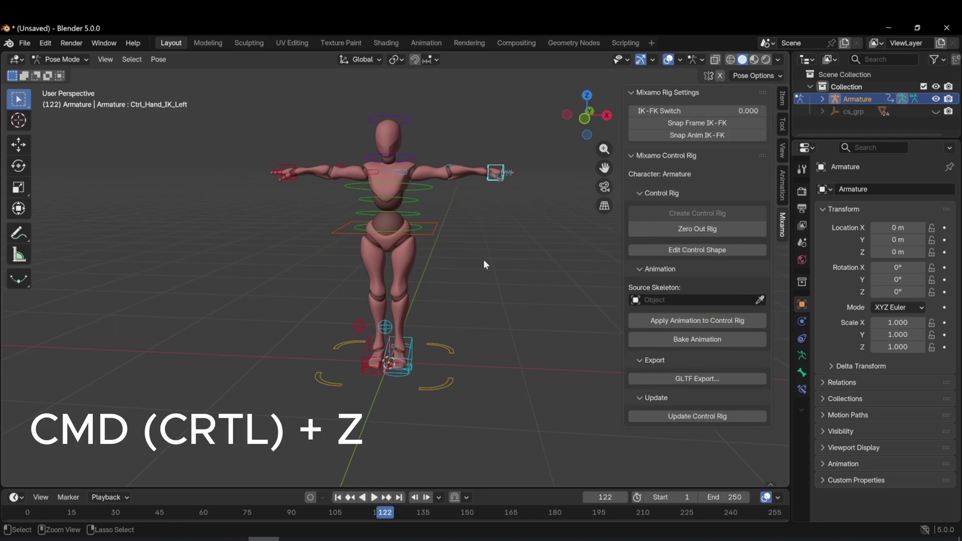
key(ctrl+z)
key(ctrl+z)
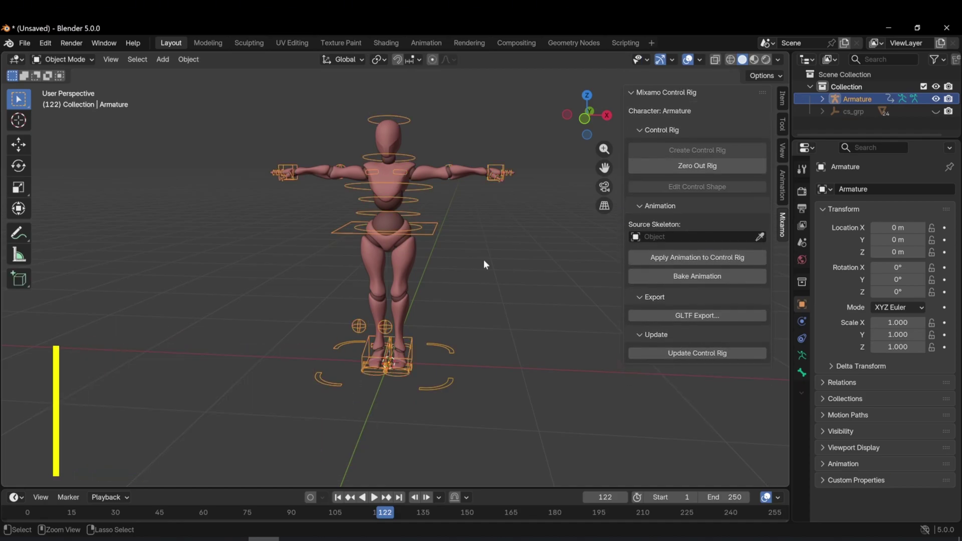
key(ctrl+z)
middle_drag(513, 224, 491, 245)
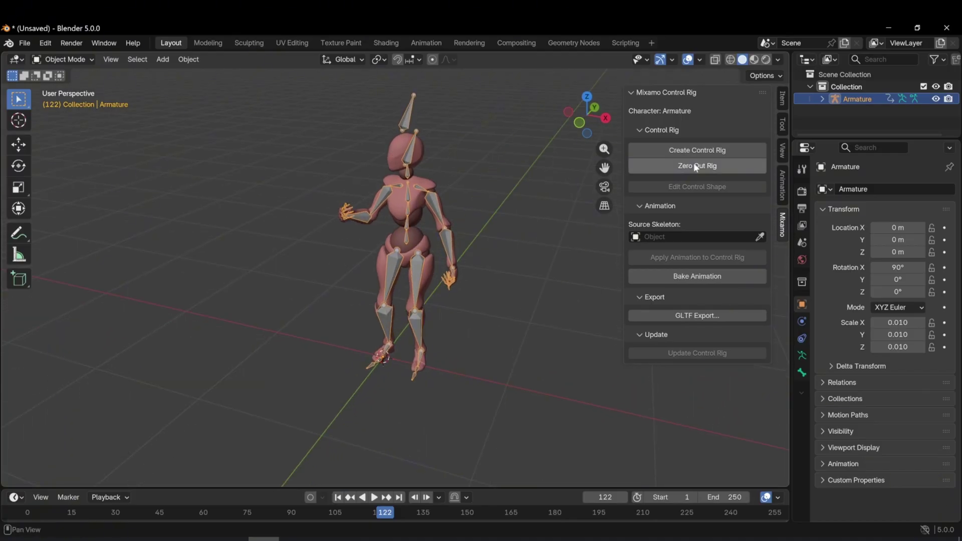
click(695, 148)
click(587, 153)
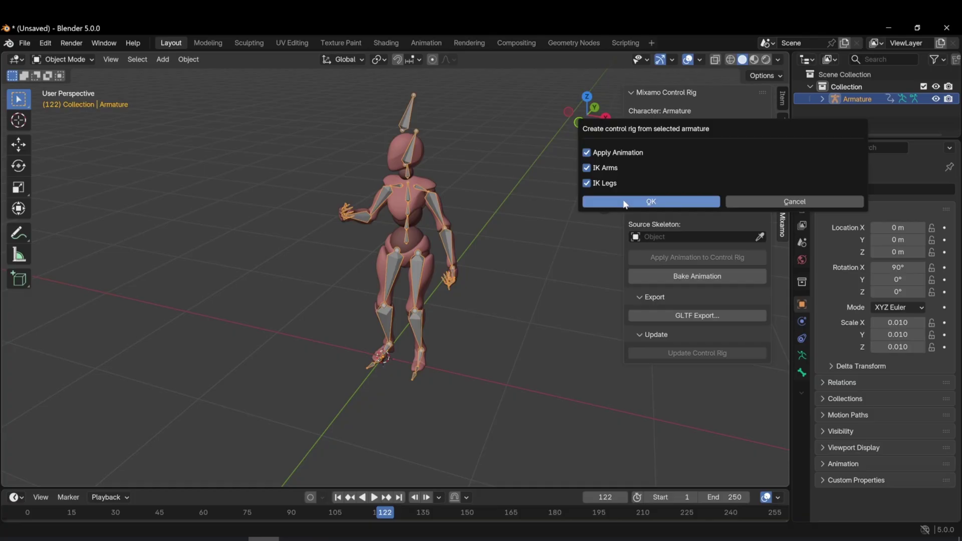
Build the rig, enlarge the timeline, and play the Dwarf Idle animation, stopping at frame 192.
key(Return)
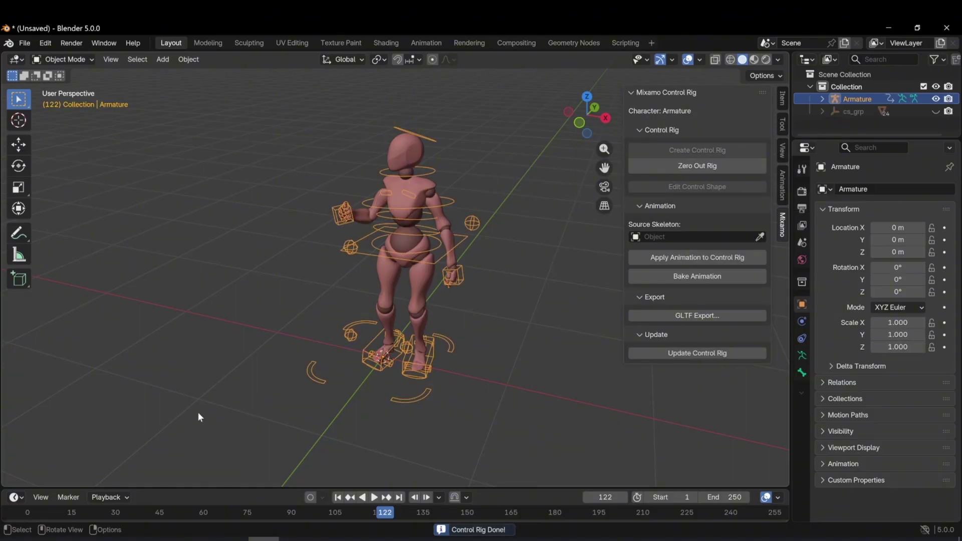
drag(147, 484, 146, 403)
key(space)
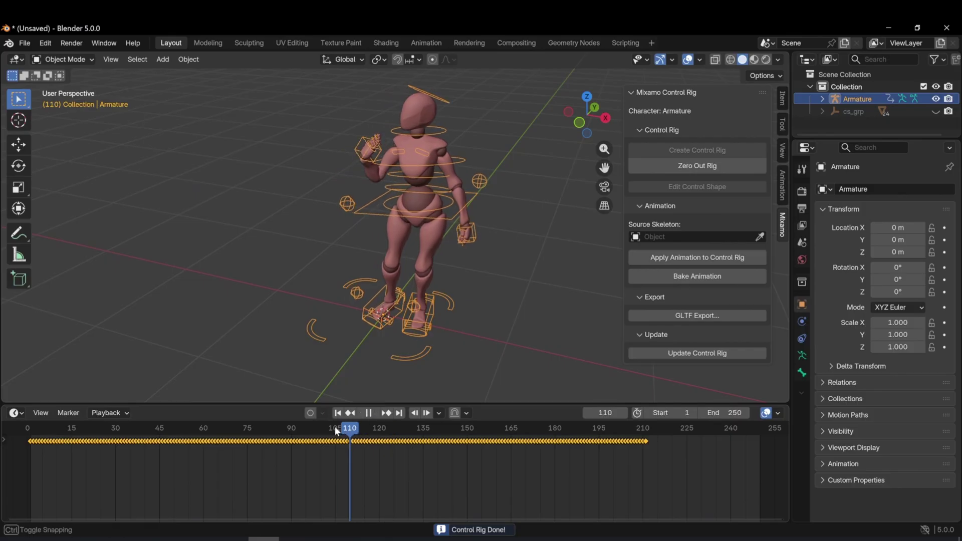
drag(330, 428, 41, 416)
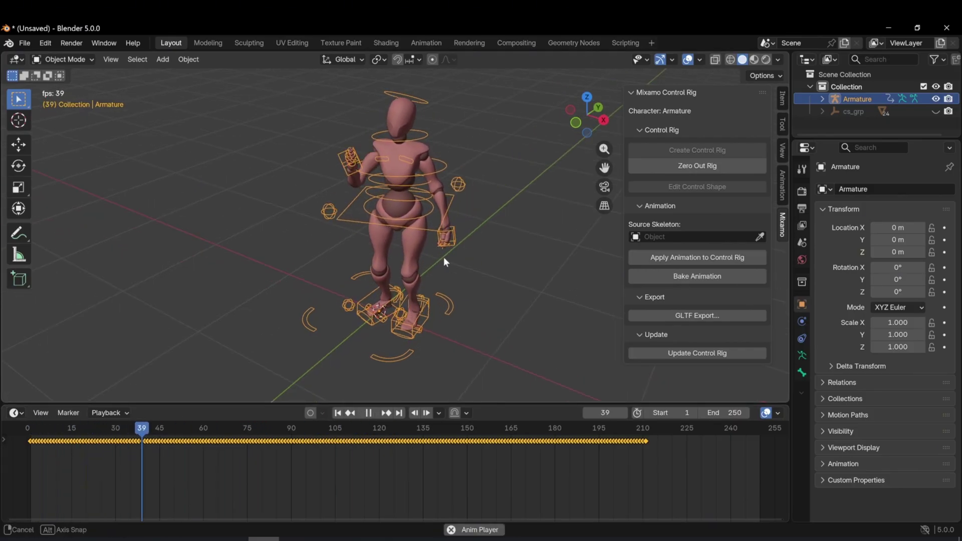
middle_drag(441, 257, 252, 211)
key(space)
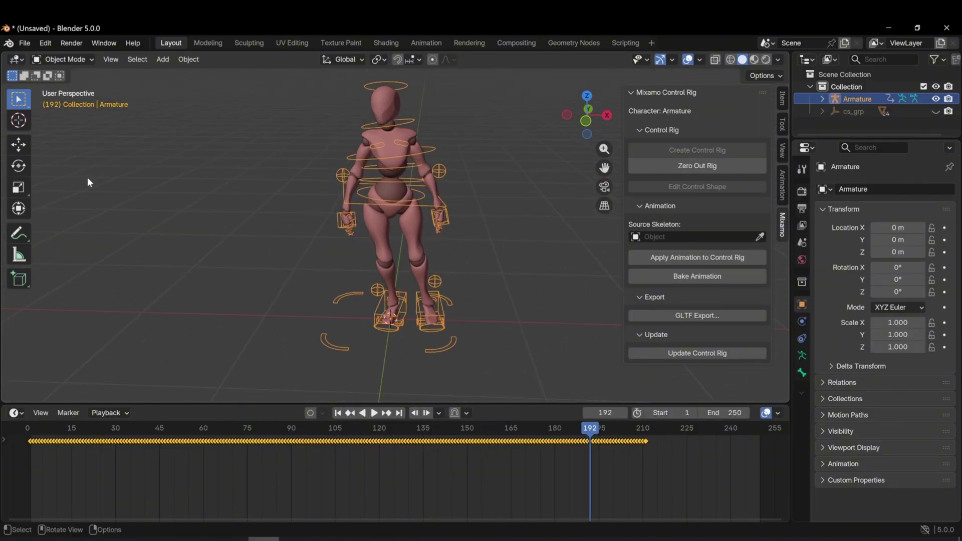
Switch the armature to Pose Mode and frame the character in a three-quarter view.
click(78, 61)
click(70, 102)
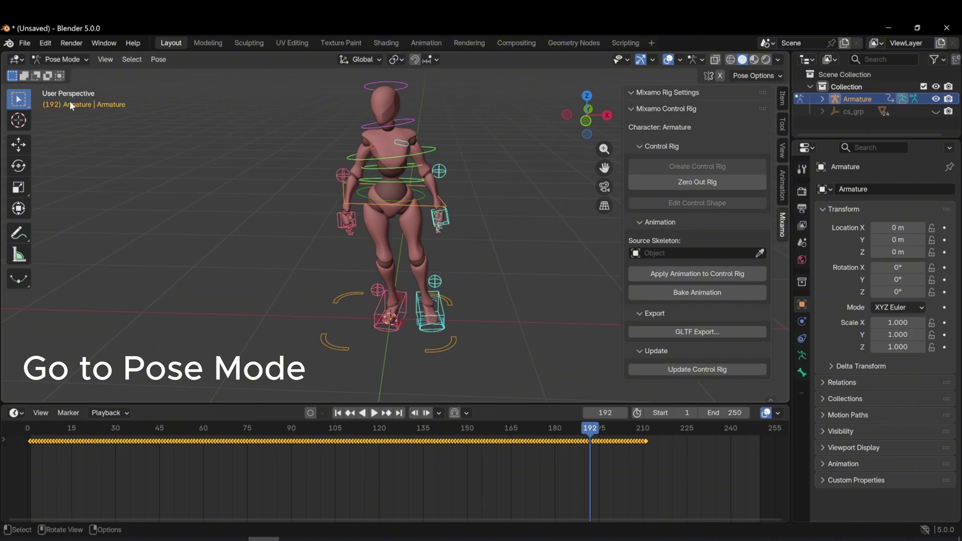
middle_drag(479, 216, 524, 209)
scroll(524, 209, down, 2)
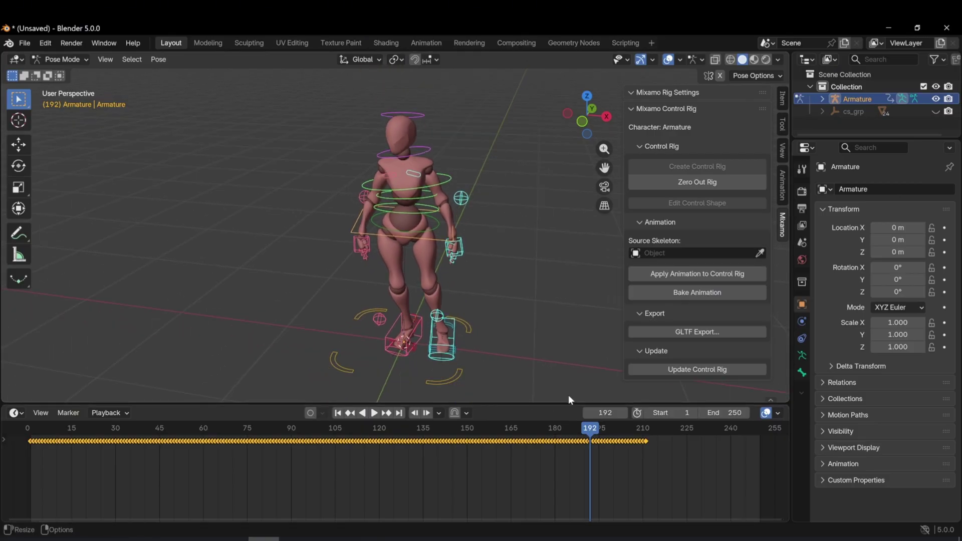
drag(590, 429, 244, 407)
Test the left hand, head and right foot controls, cancelling each move.
click(501, 245)
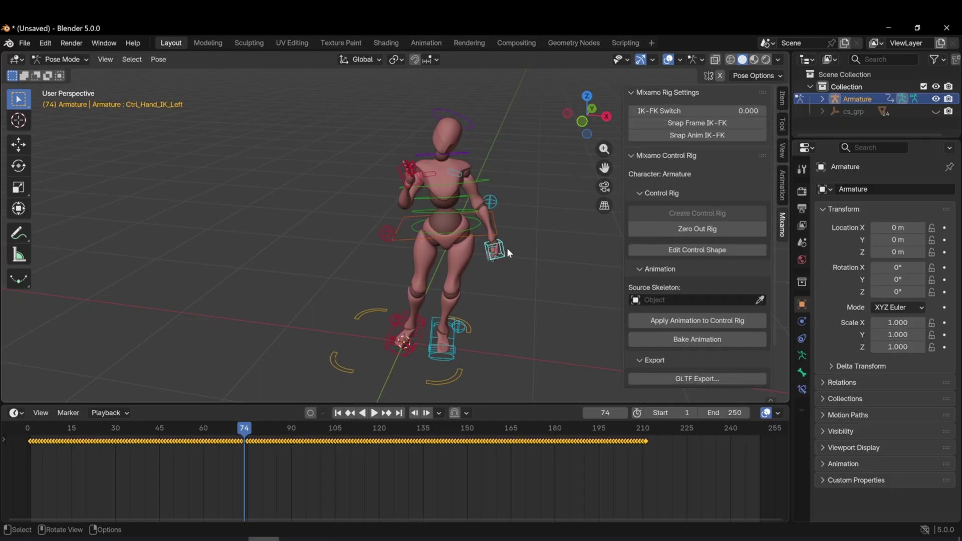
key(g)
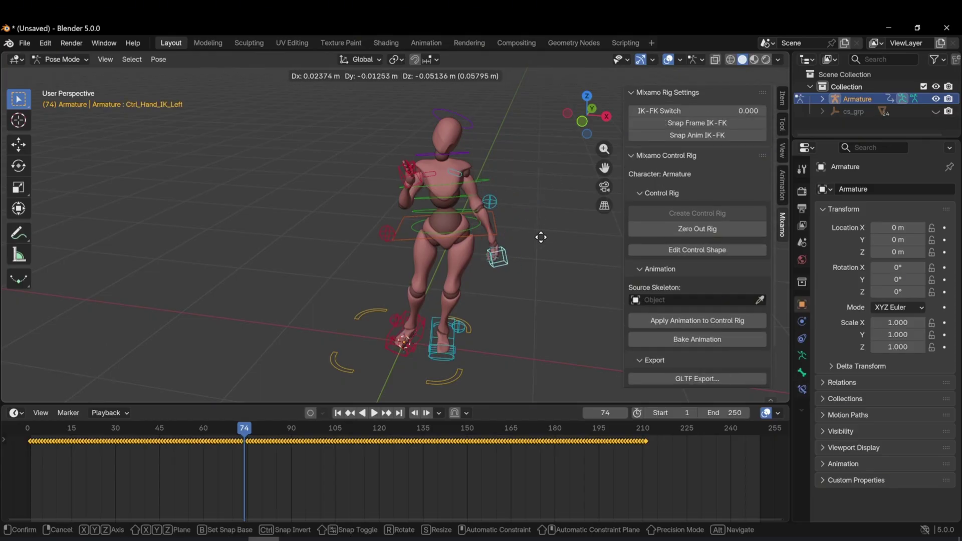
key(Escape)
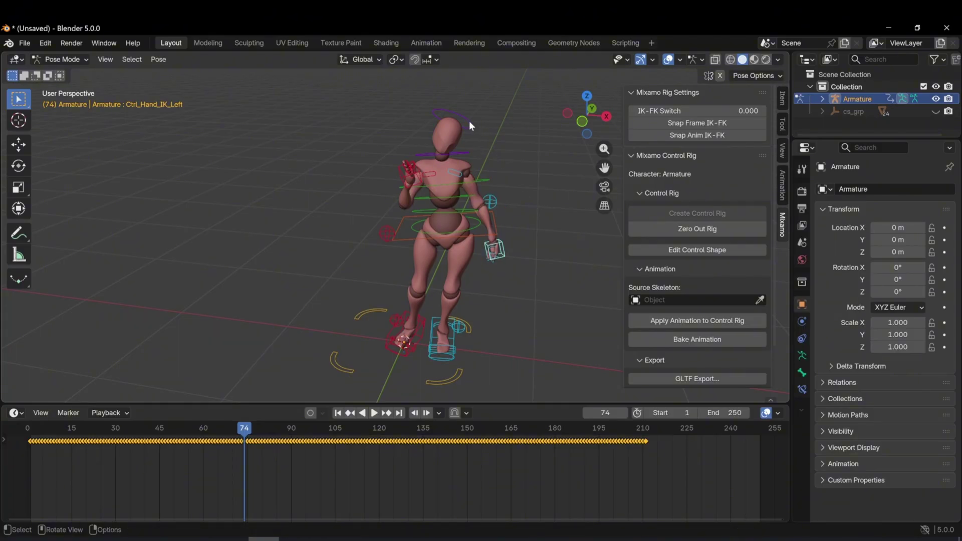
click(469, 121)
key(r)
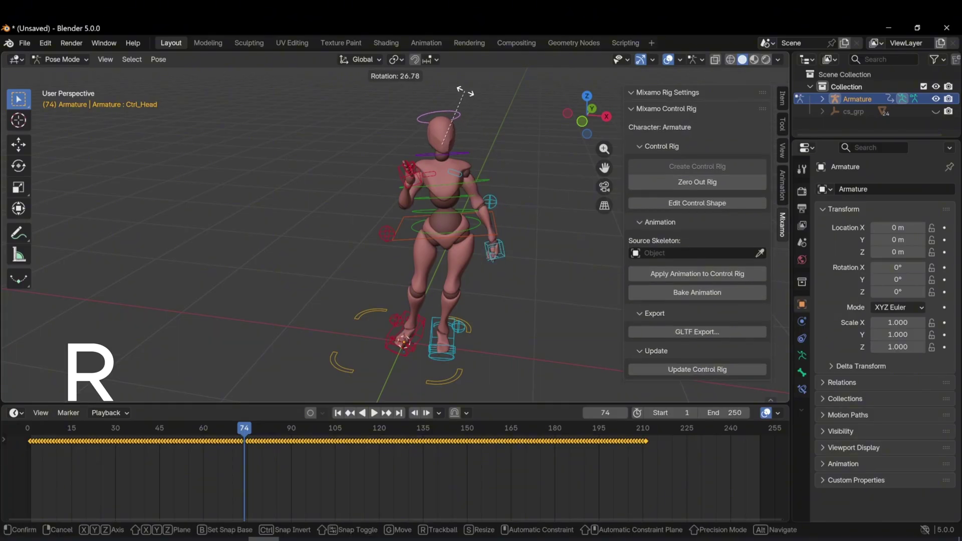
key(Escape)
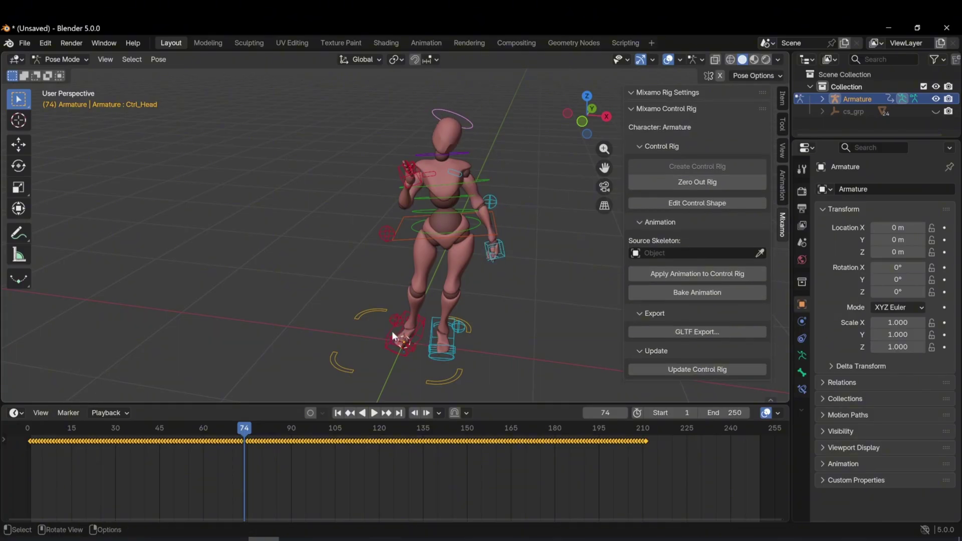
click(387, 332)
key(g)
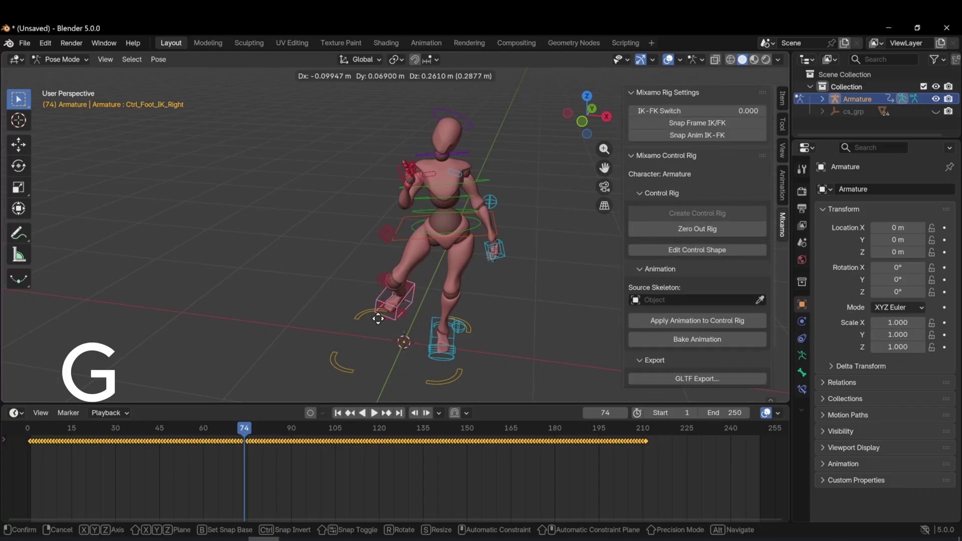
key(Escape)
Shift the right and left knee pole controls slightly near the legs.
scroll(395, 335, up, 2)
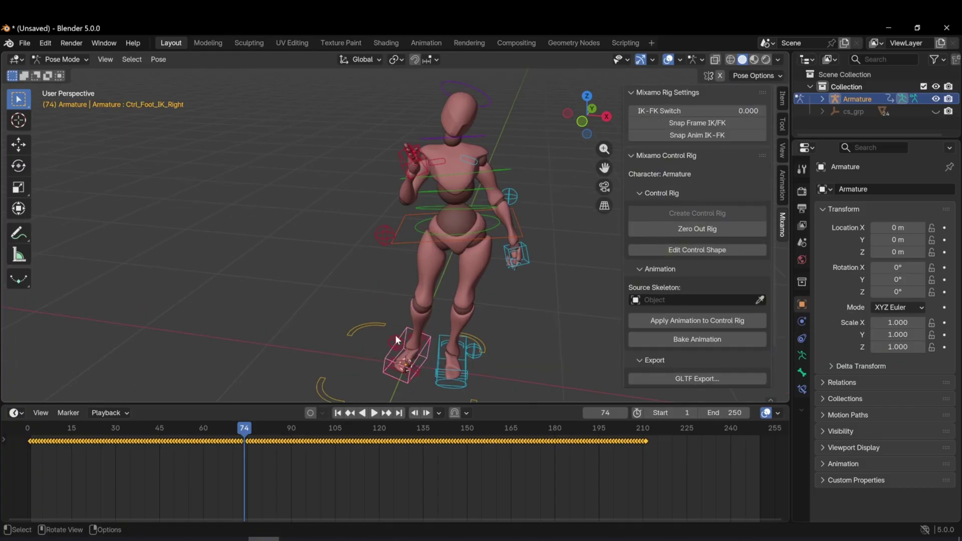
shift+middle_drag(377, 321, 378, 111)
click(393, 184)
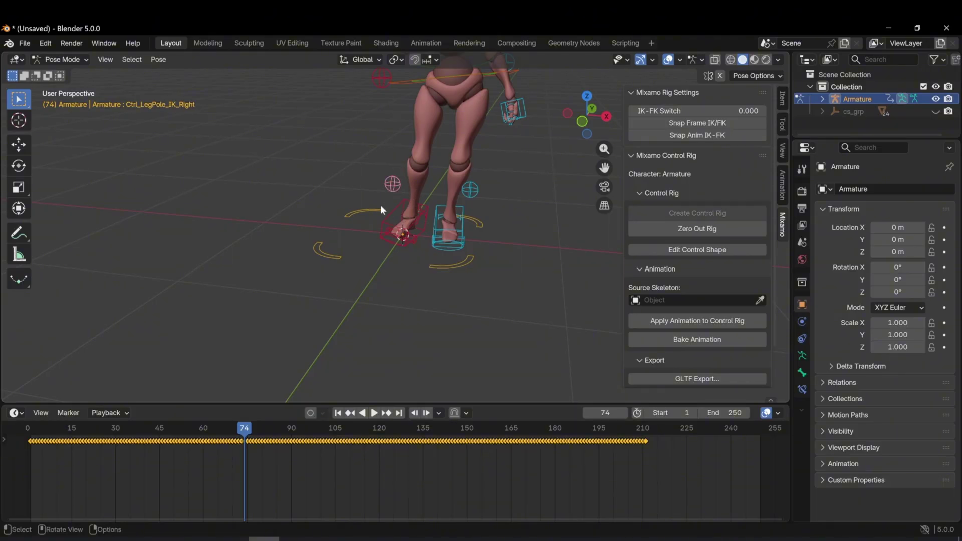
key(g)
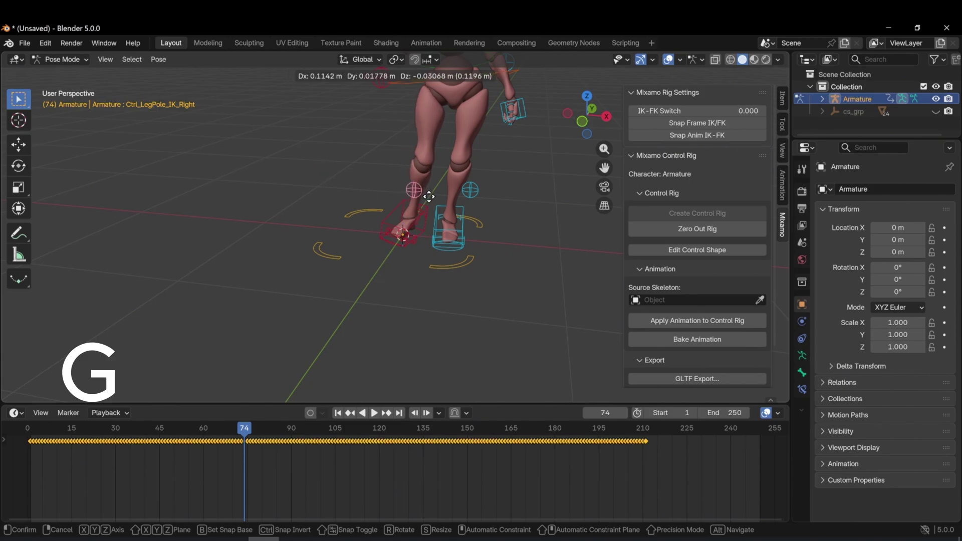
right_click(479, 191)
click(478, 191)
key(g)
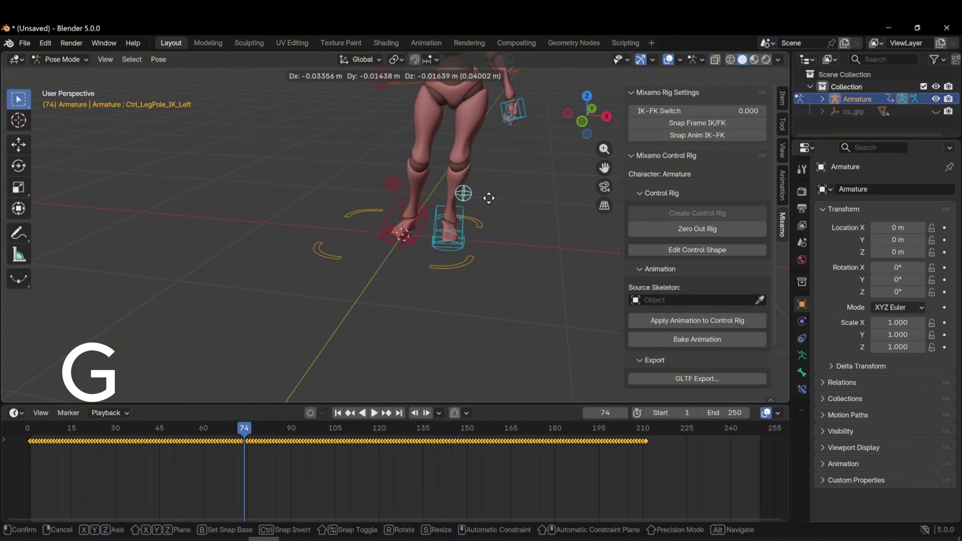
click(501, 196)
scroll(461, 177, down, 3)
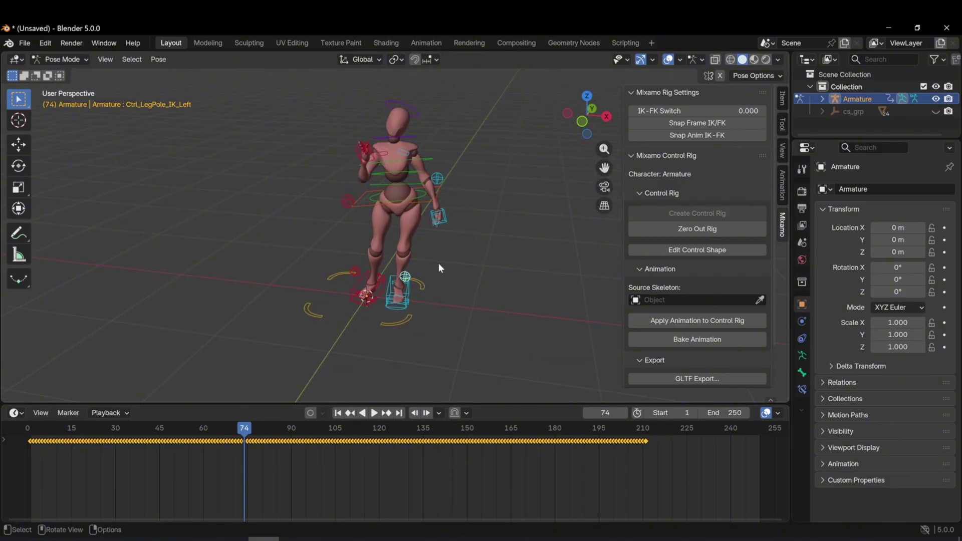
Turn on auto keying, select the left hand IK control and delete its keyframes 80–102.
click(310, 413)
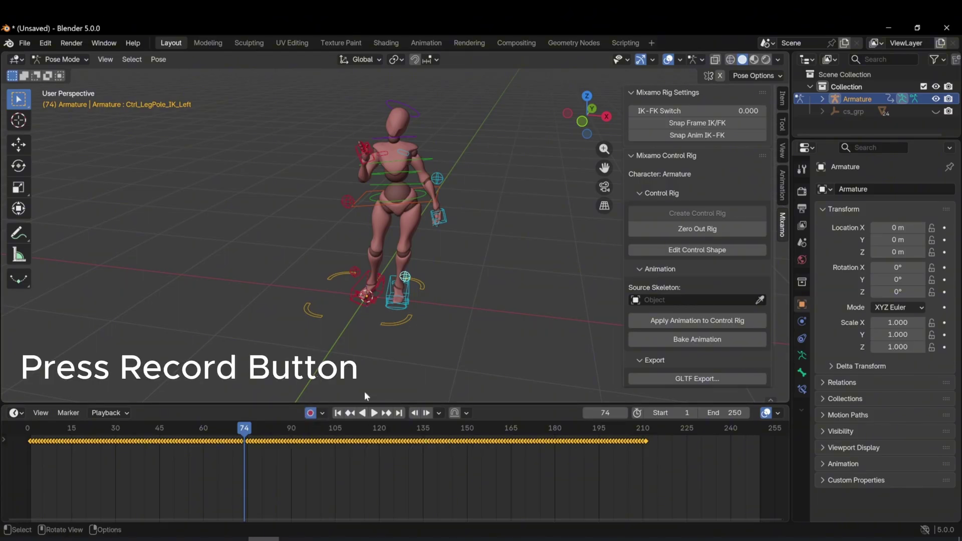
key(space)
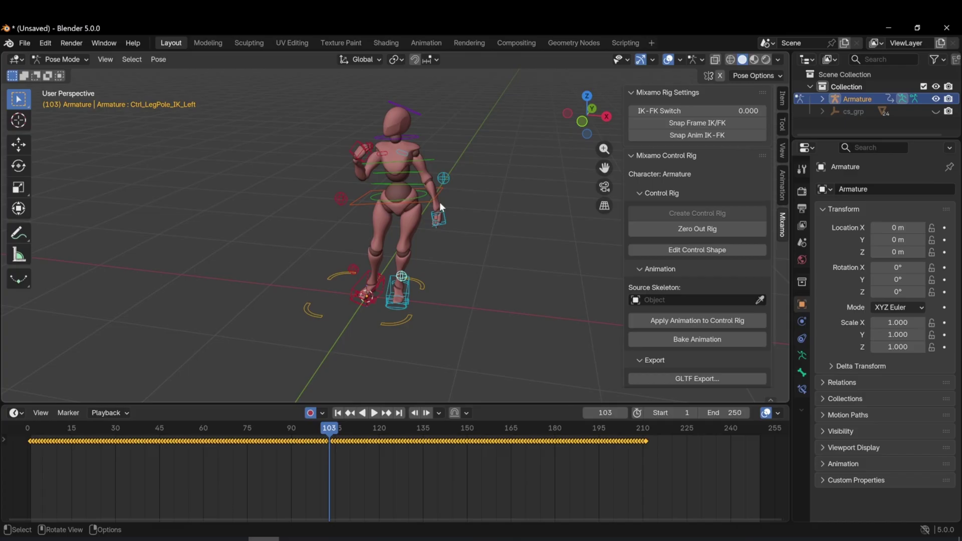
scroll(441, 231, up, 4)
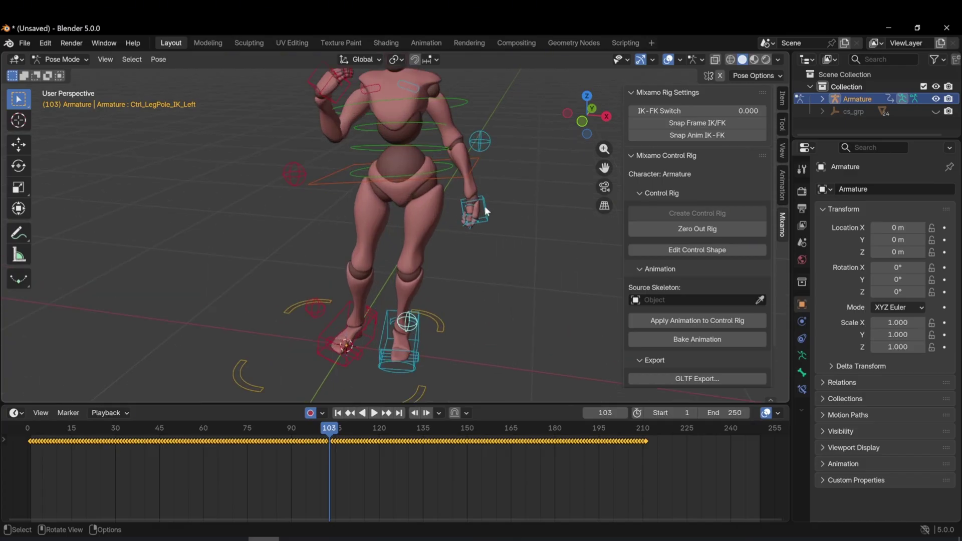
click(486, 220)
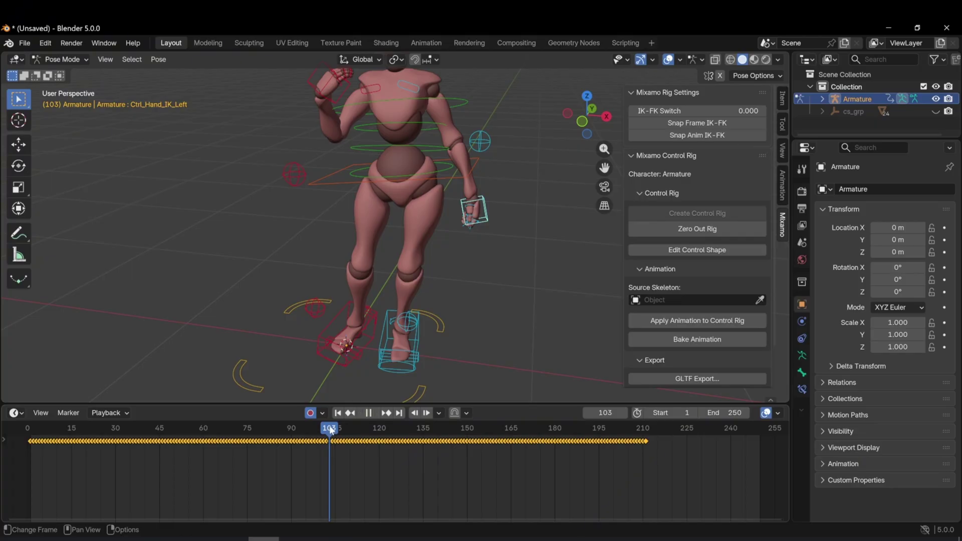
drag(331, 430, 268, 432)
scroll(399, 278, down, 1)
middle_drag(496, 126, 464, 173)
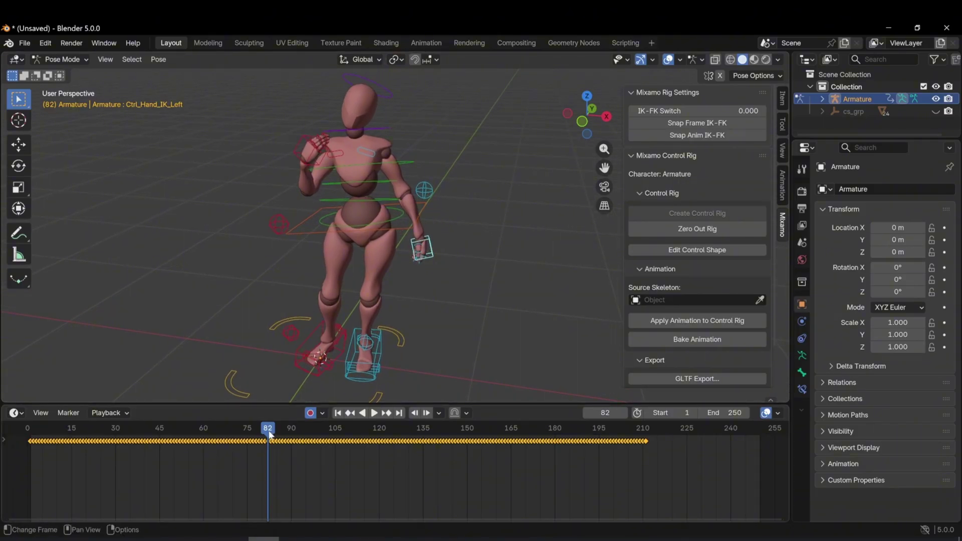
mouse_move(270, 431)
mouse_down()
mouse_move(258, 430)
mouse_move(324, 434)
mouse_move(280, 430)
mouse_move(296, 430)
mouse_move(288, 431)
mouse_up()
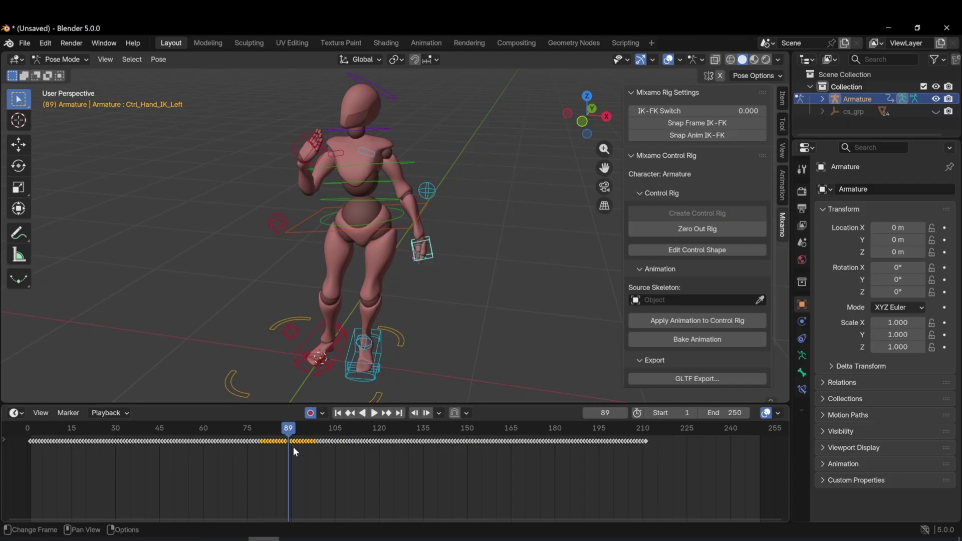
key(x)
click(293, 446)
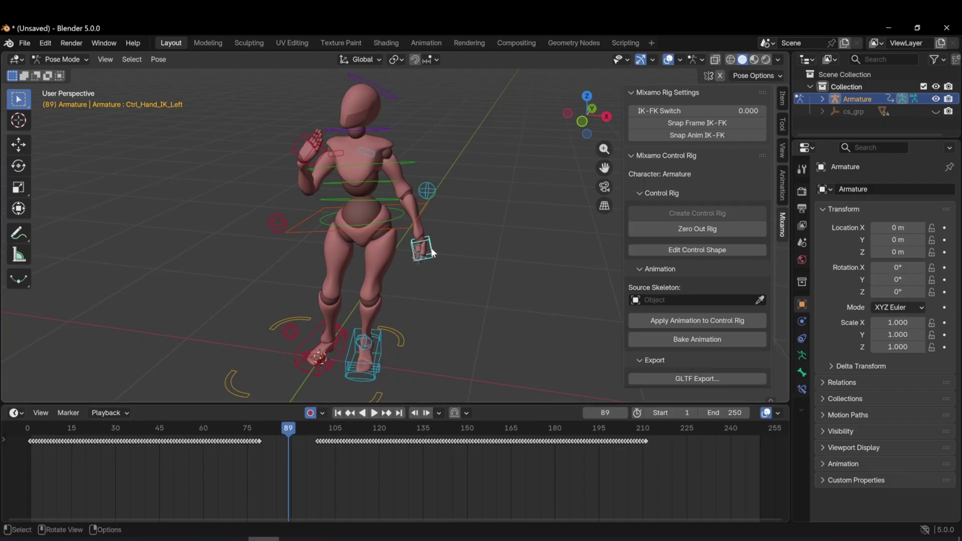
Key new left hand IK control positions at frames 89 and 98.
key(g)
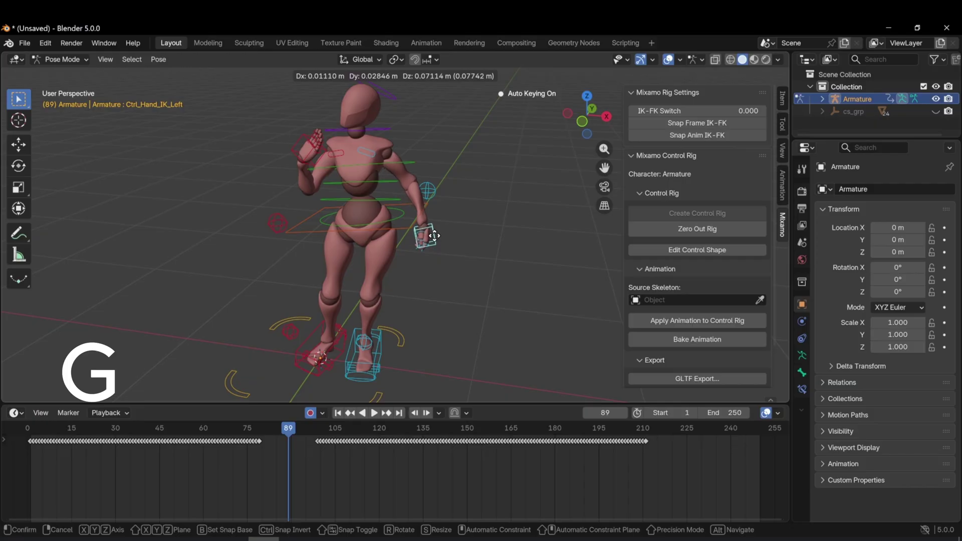
click(434, 235)
drag(289, 430, 313, 430)
drag(314, 430, 316, 430)
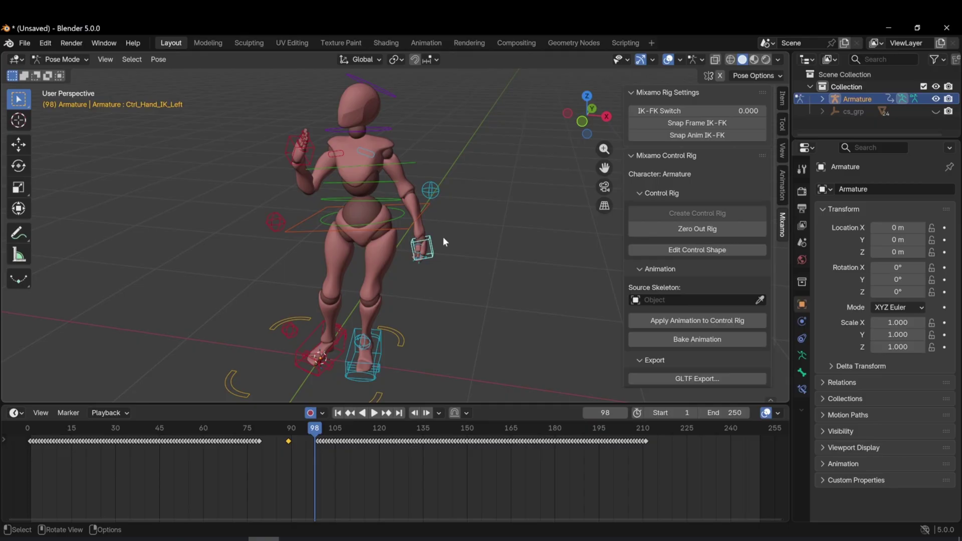
key(g)
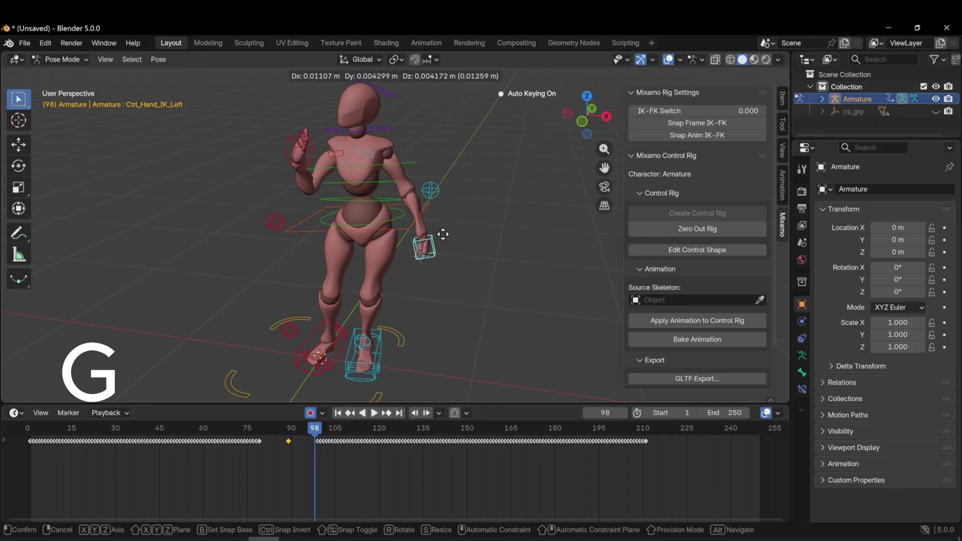
click(444, 224)
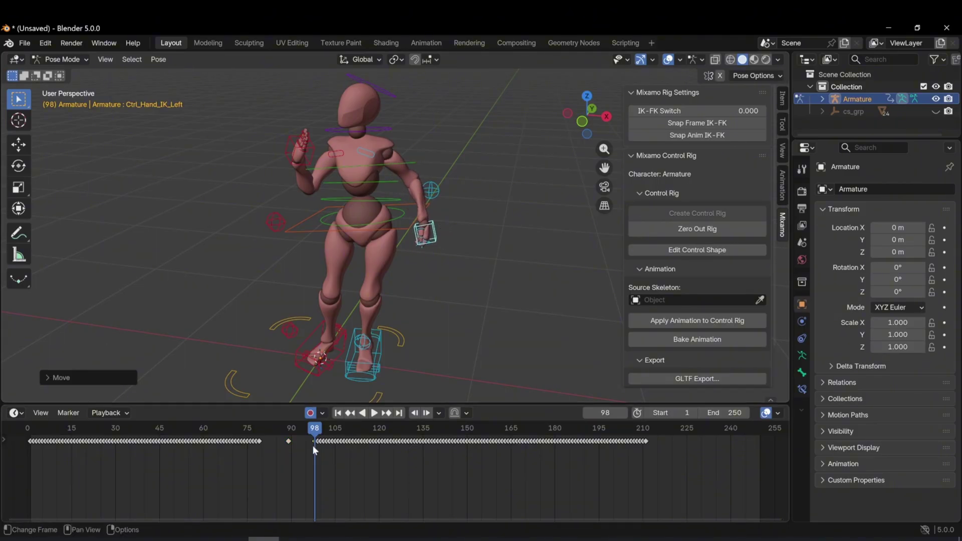
Delete the left hand keyframes around frames 96–107 and play back to review the motion.
scroll(311, 446, up, 3)
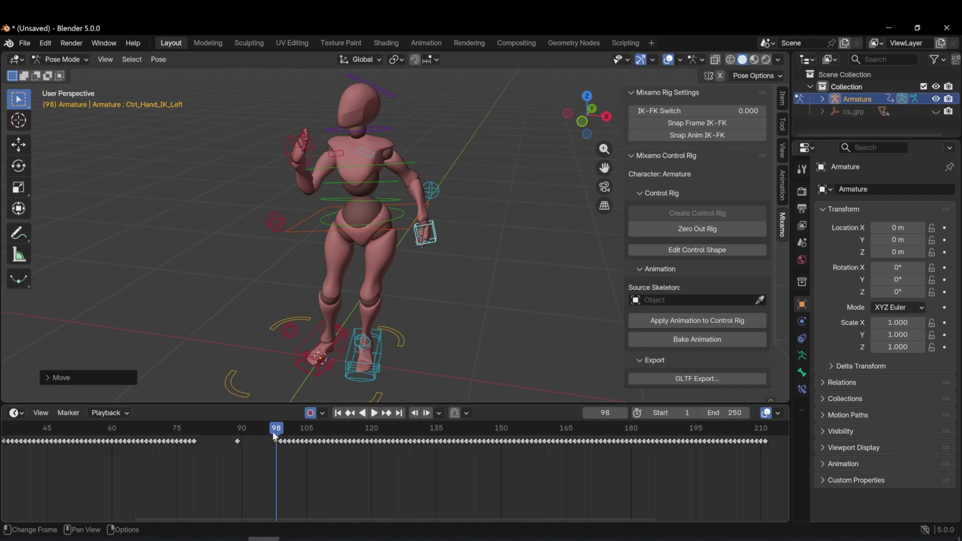
drag(273, 434, 168, 414)
key(space)
key(space)
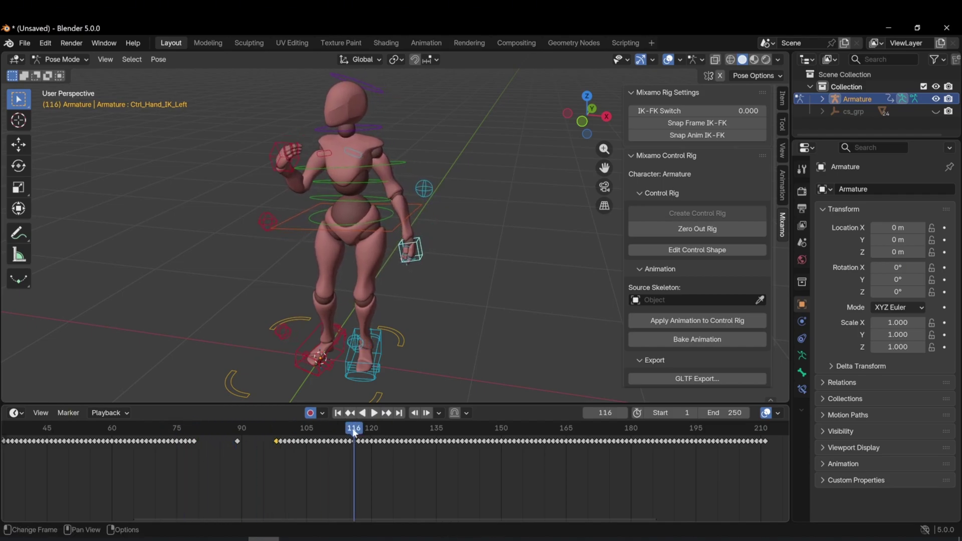
drag(353, 432, 275, 437)
key(x)
click(290, 462)
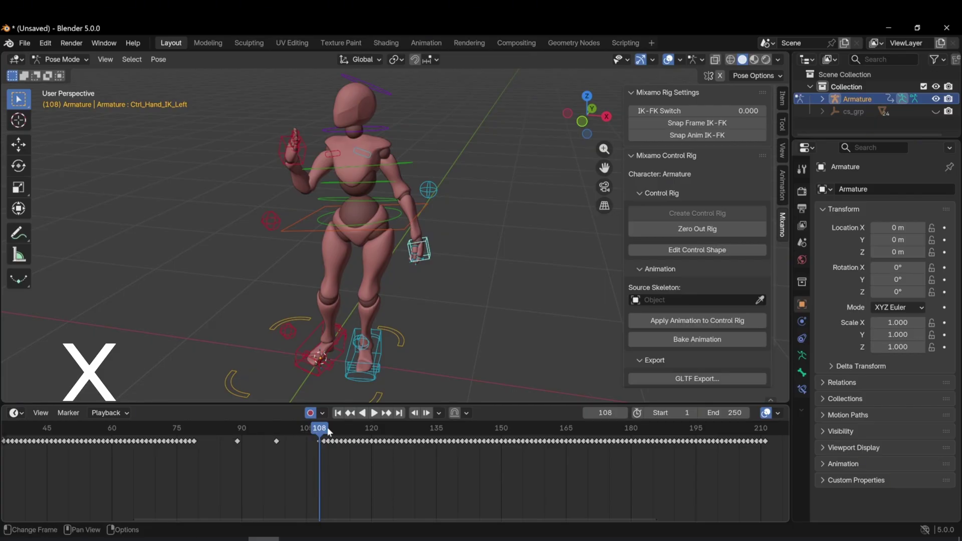
drag(316, 432, 152, 437)
key(space)
key(space)
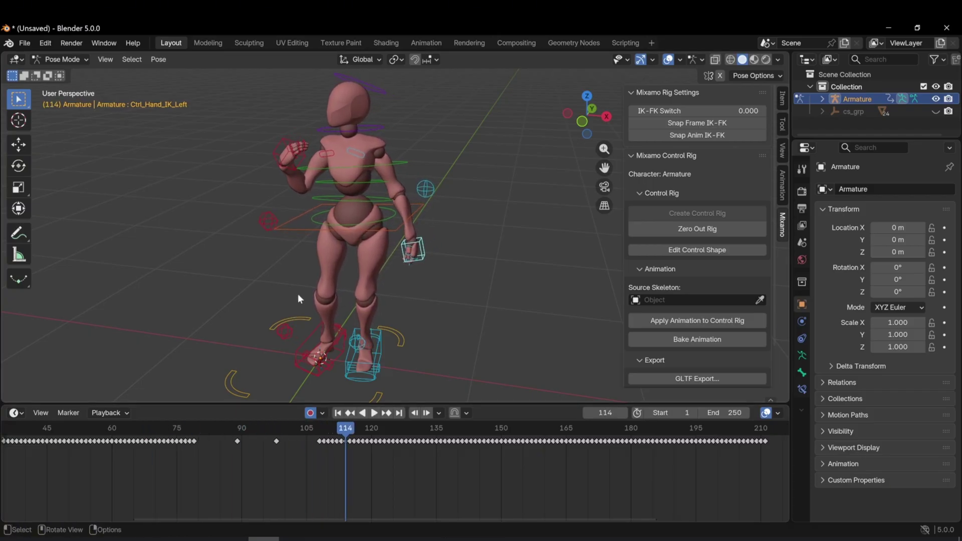
Select the head control and delete its keyframes from frame 105 to 135.
mouse_move(454, 271)
middle_down()
mouse_move(451, 262)
mouse_move(463, 263)
middle_up()
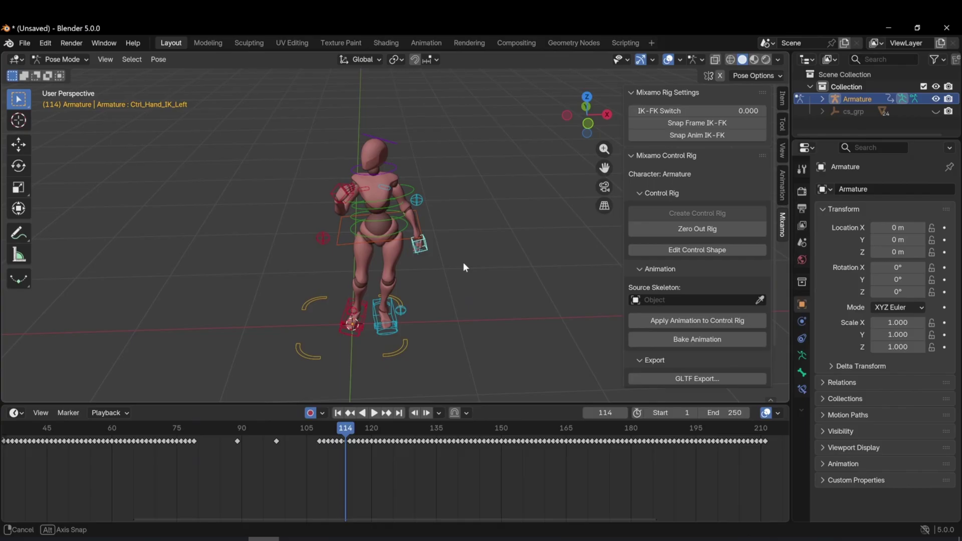
click(371, 141)
middle_drag(425, 160, 430, 170)
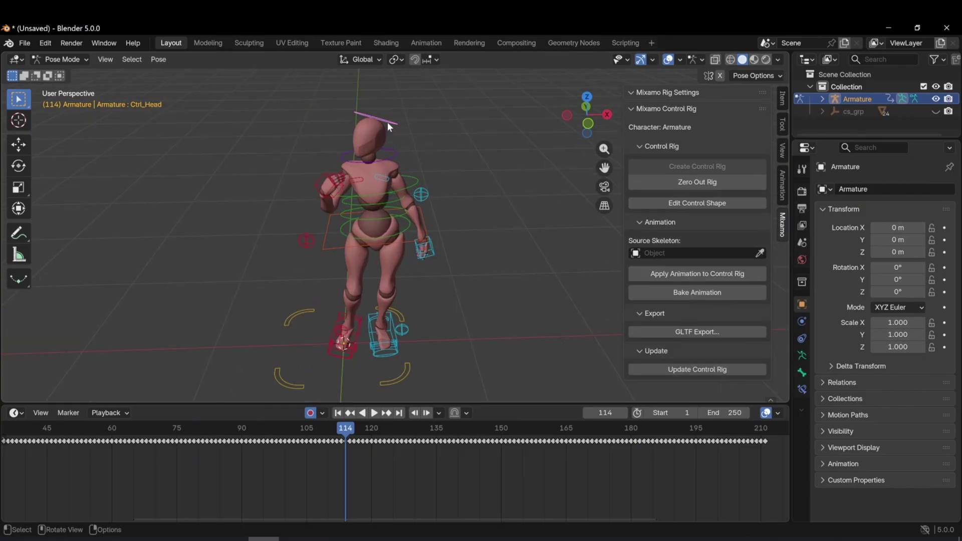
drag(339, 439, 437, 443)
click(308, 432)
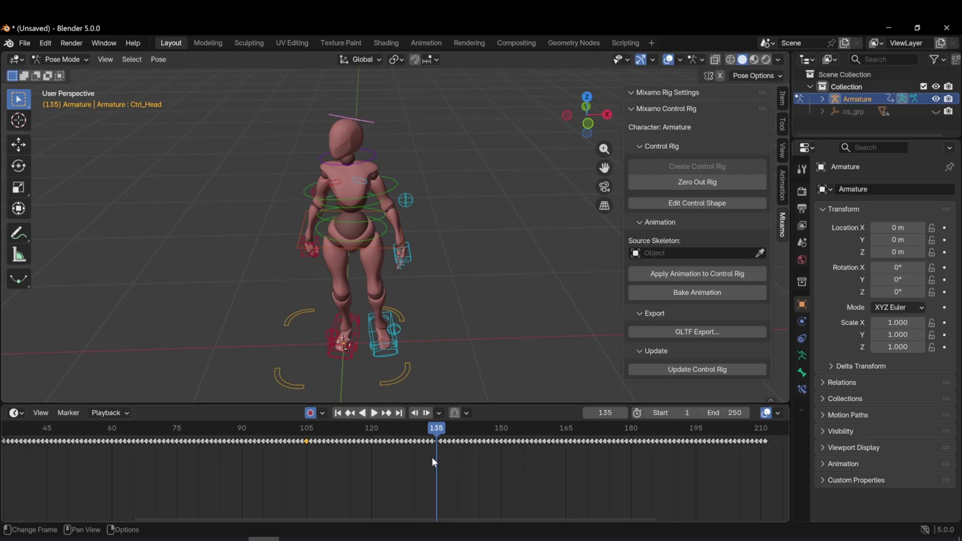
drag(438, 458, 312, 427)
key(x)
click(325, 449)
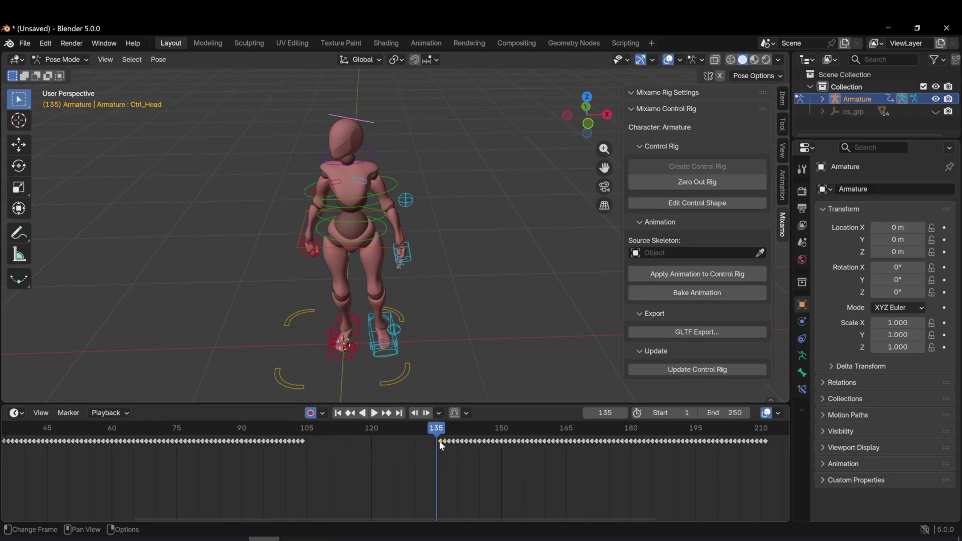
At frame 121, rotate the head control around the Z axis to turn the head.
drag(435, 440, 351, 413)
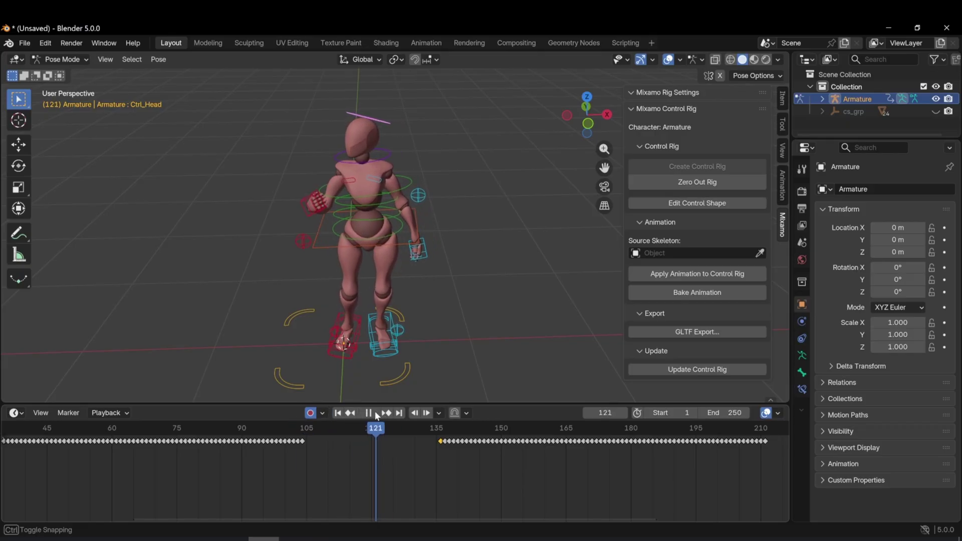
click(370, 413)
key(r)
key(z)
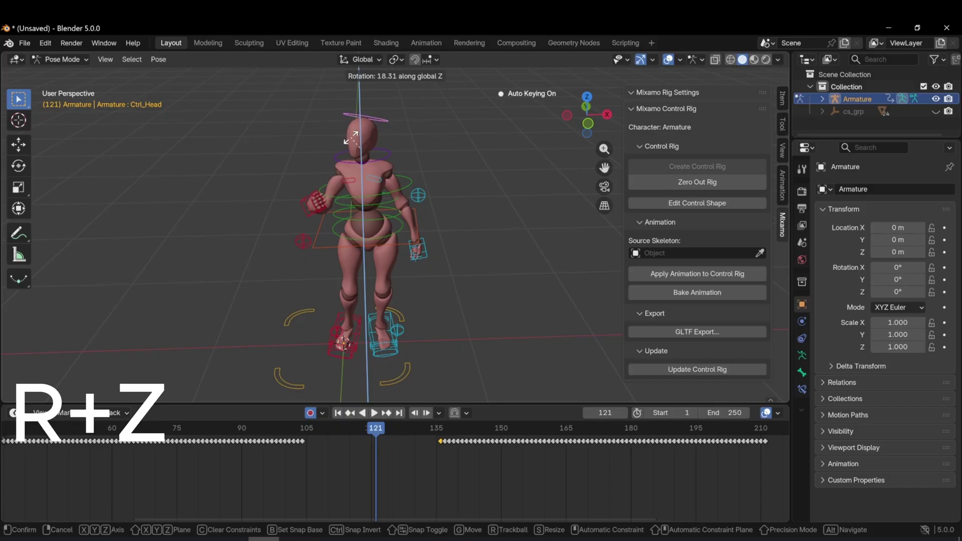
click(311, 136)
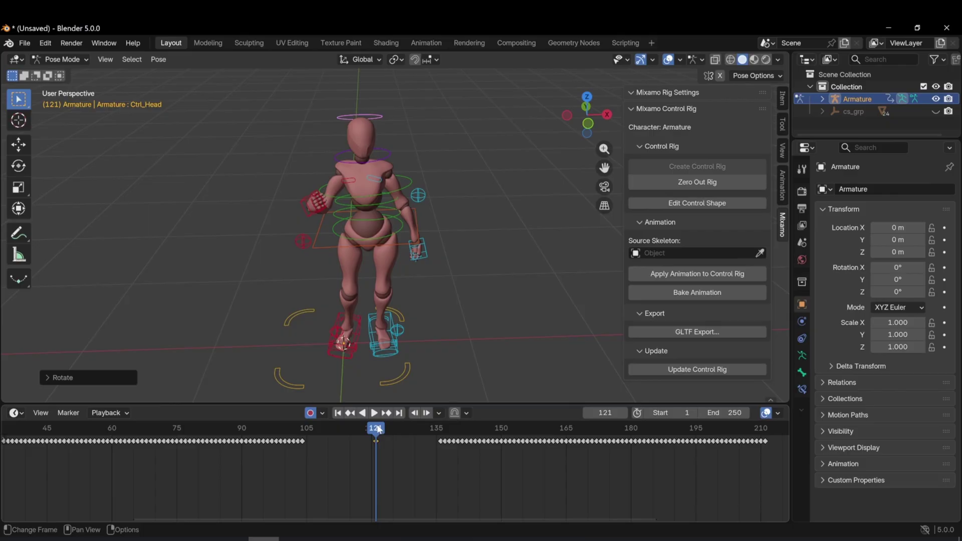
Play back the head turn, then select the right foot IK and head controls.
drag(379, 429, 299, 416)
key(space)
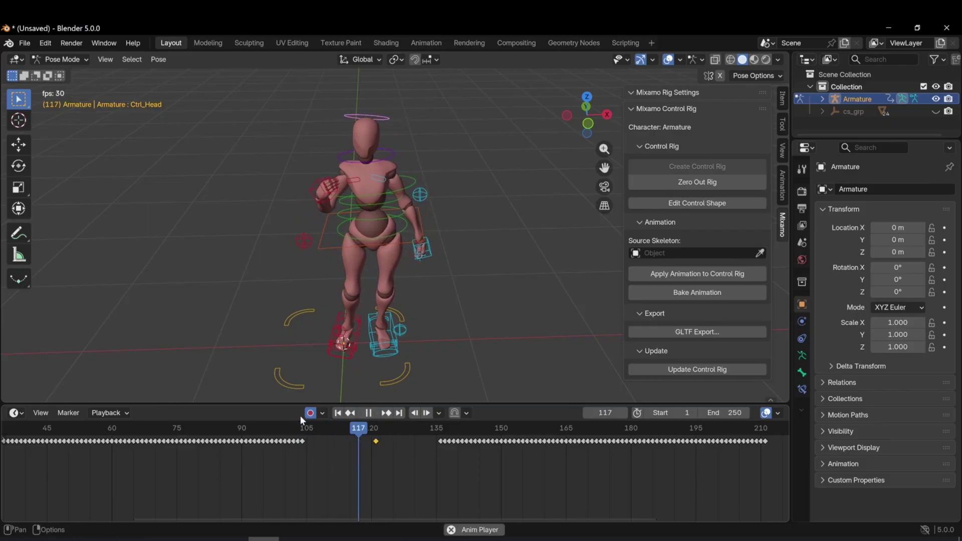
key(space)
drag(441, 429, 376, 430)
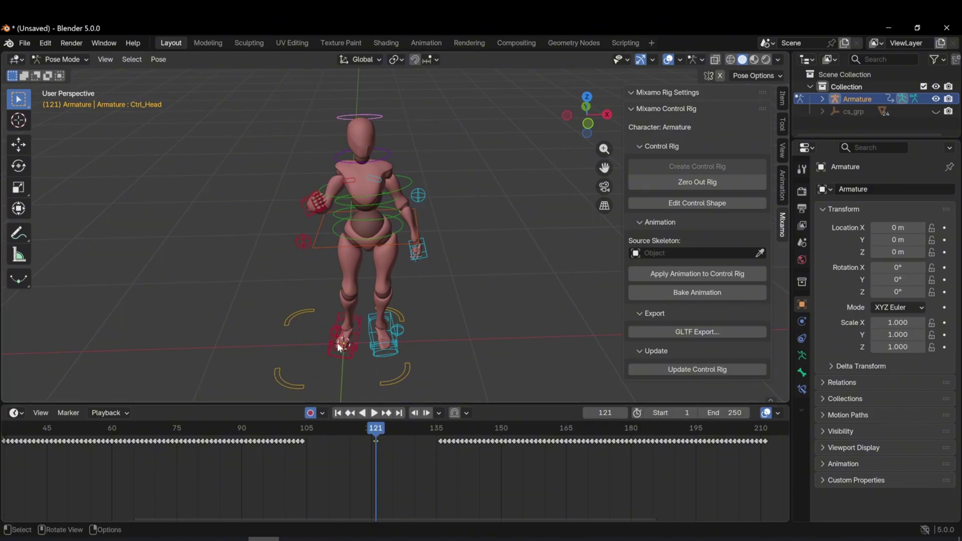
click(335, 316)
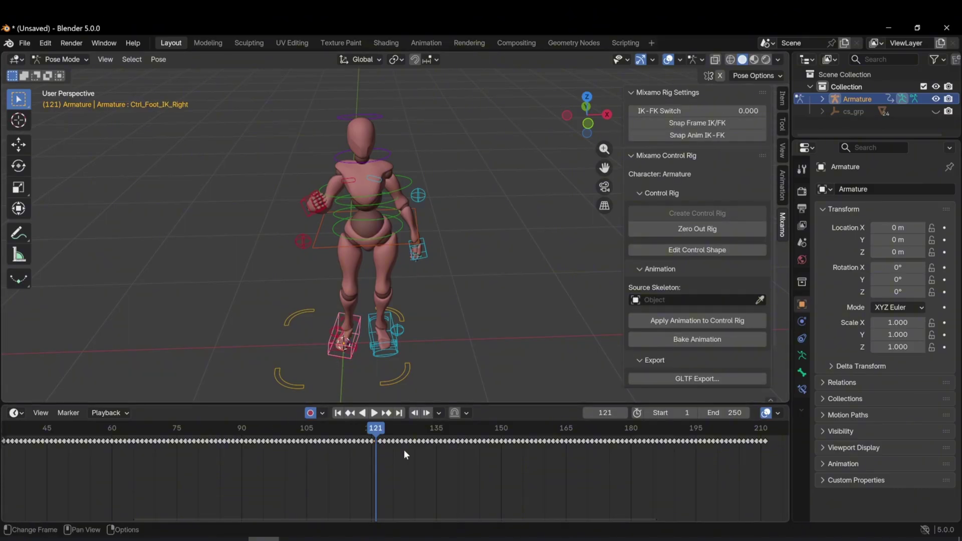
click(382, 116)
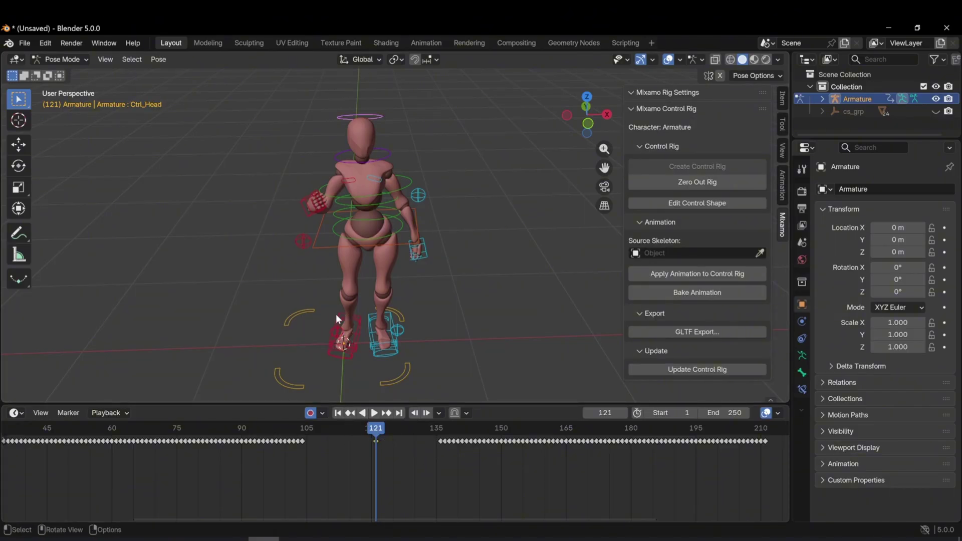
Select the right foot IK control and delete its keyframes from frame 108 to 133.
click(336, 314)
click(362, 413)
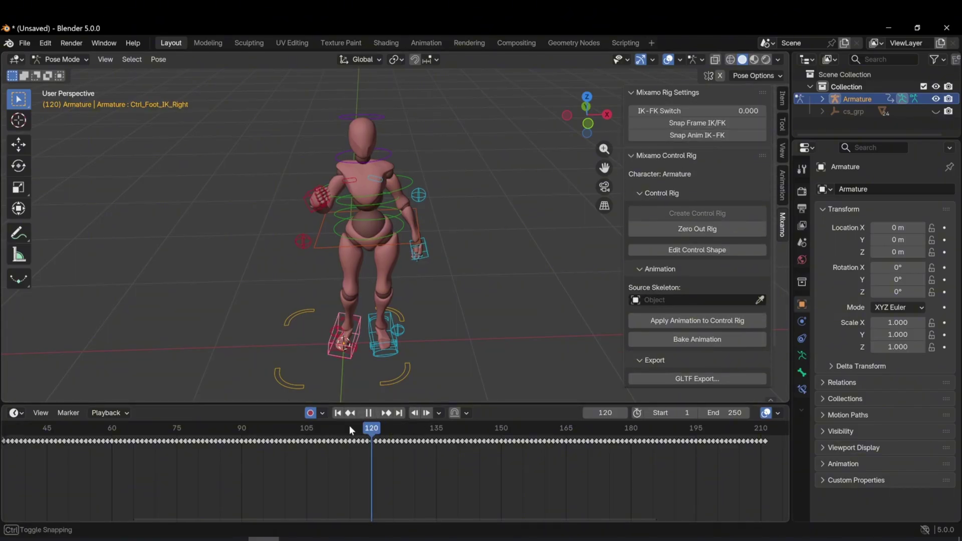
drag(324, 429, 427, 437)
middle_drag(380, 330, 457, 288)
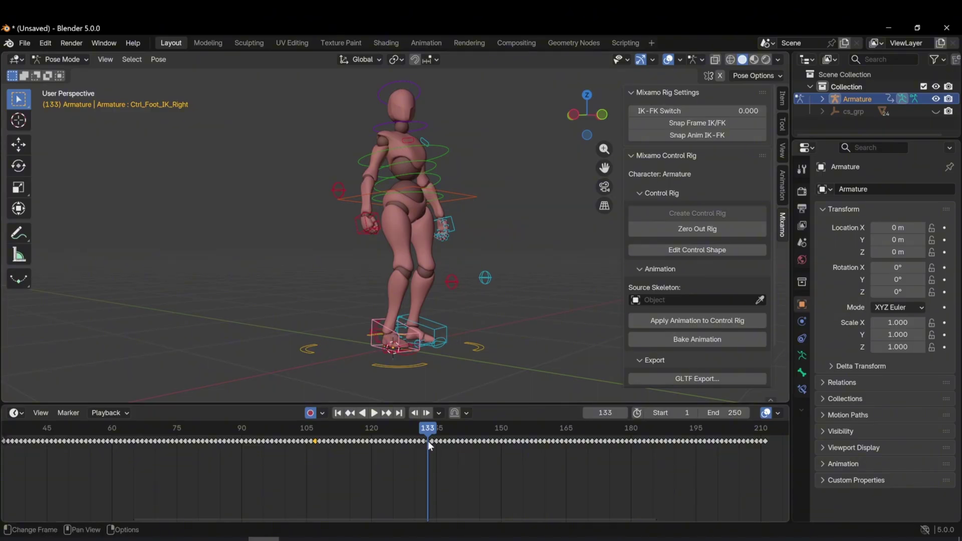
drag(429, 453, 318, 456)
key(x)
click(341, 456)
At frame 120, raise the right foot IK control along Z and play back the lift.
drag(429, 429, 371, 430)
key(g)
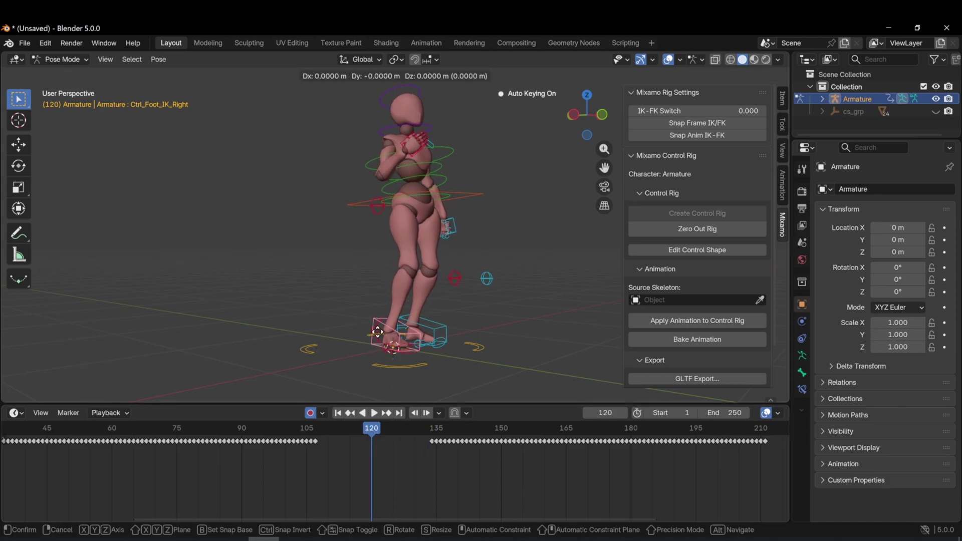
key(z)
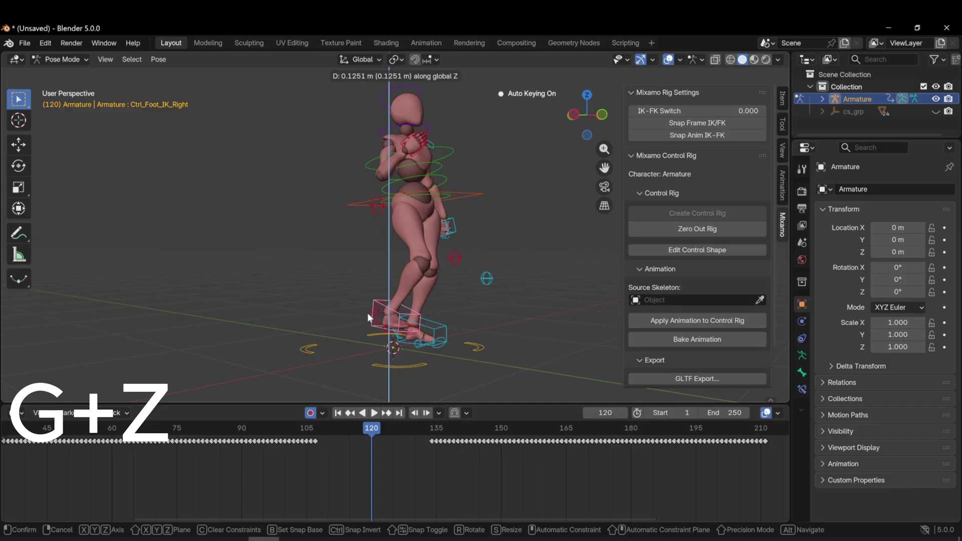
click(368, 313)
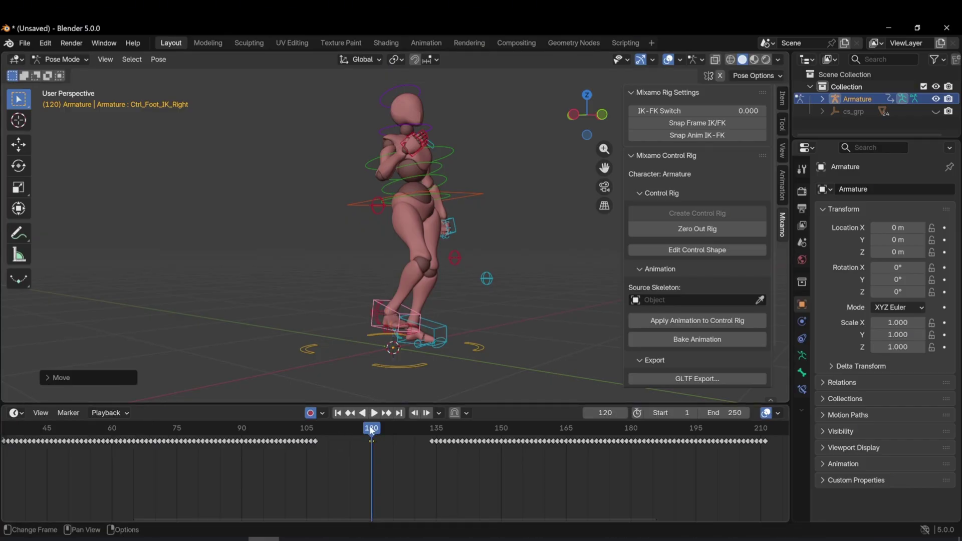
key(space)
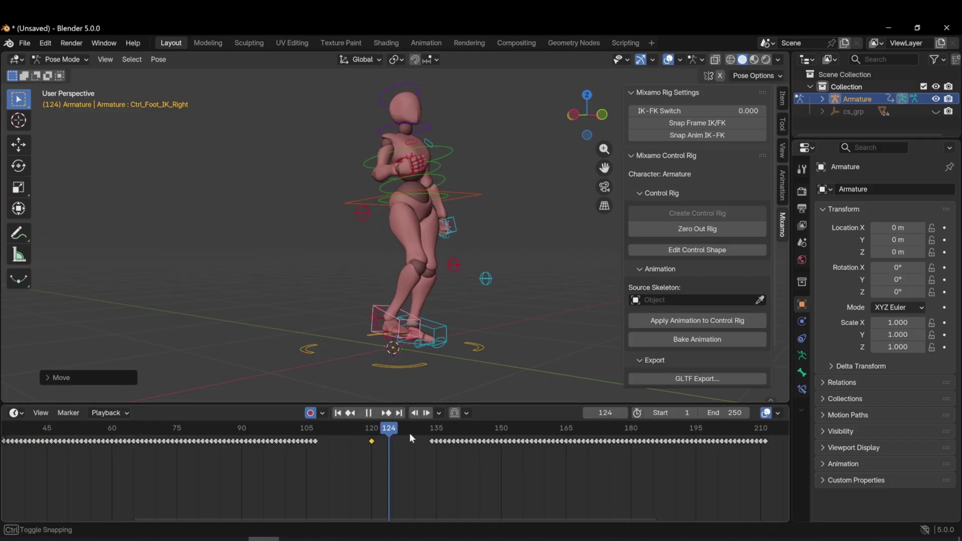
drag(417, 434, 286, 440)
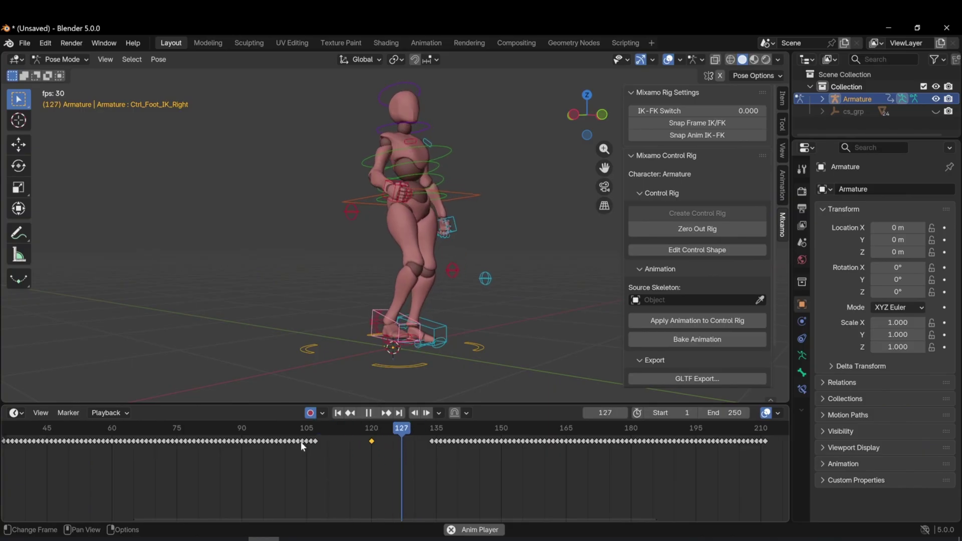
drag(441, 452, 398, 443)
middle_drag(449, 340, 363, 320)
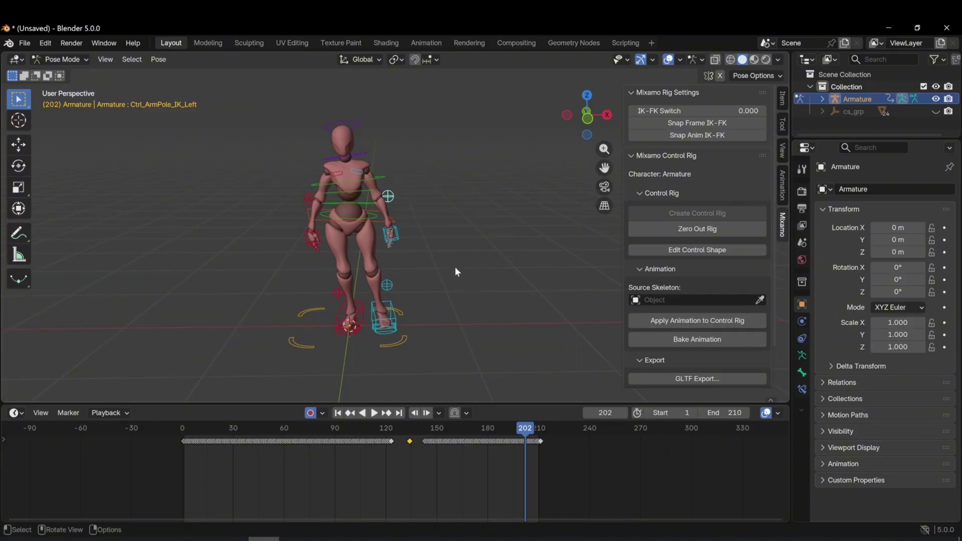
click(347, 123)
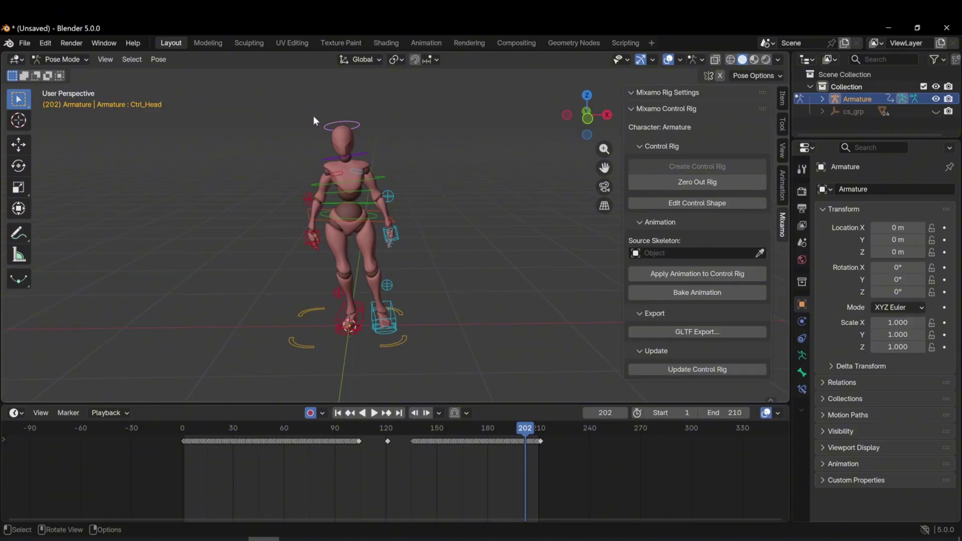
click(65, 59)
click(67, 73)
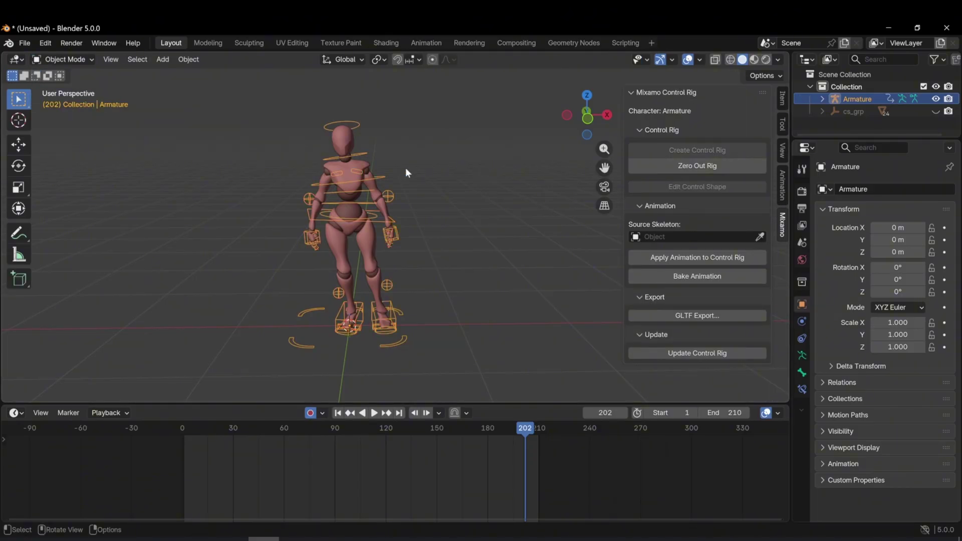
click(714, 166)
click(721, 165)
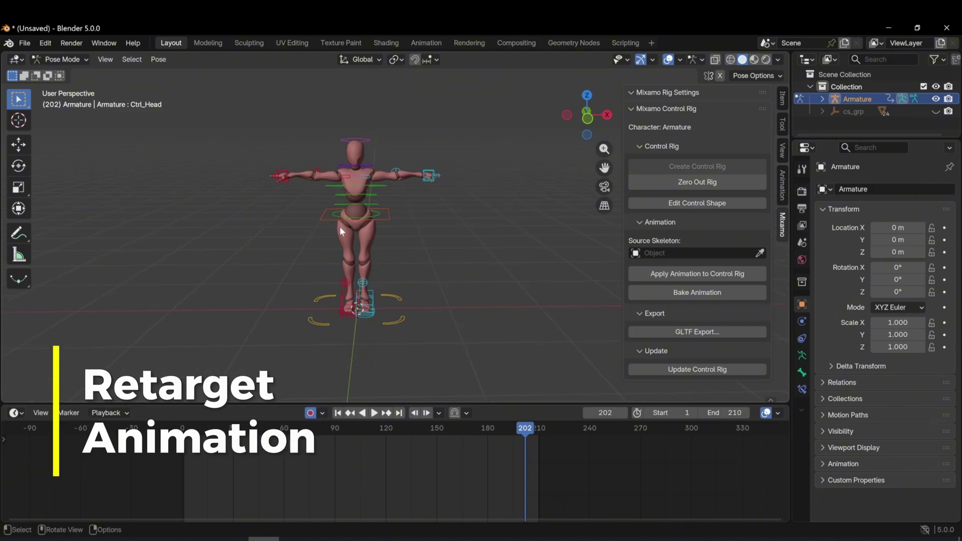
shift+middle_drag(338, 203, 412, 180)
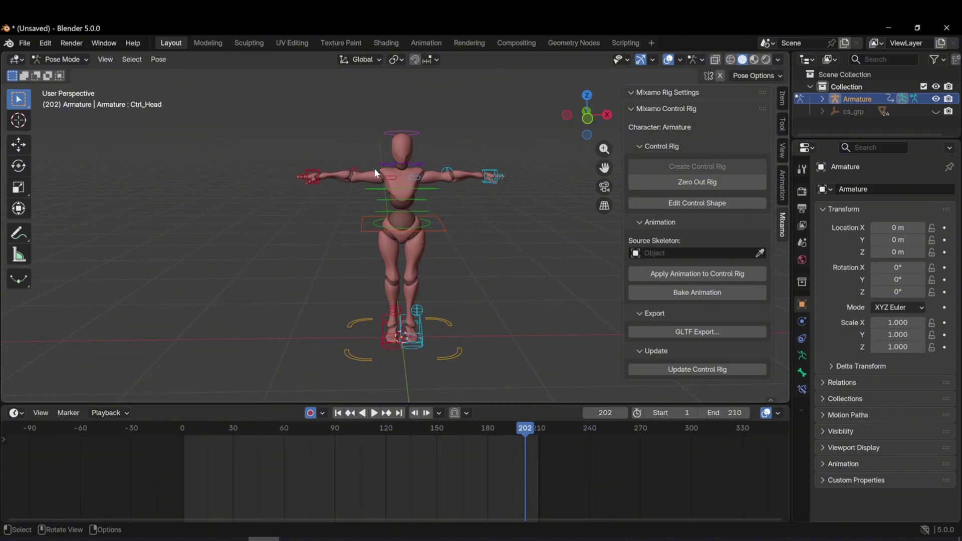
Import Running.fbx through the FBX importer.
click(25, 45)
mouse_move(76, 217)
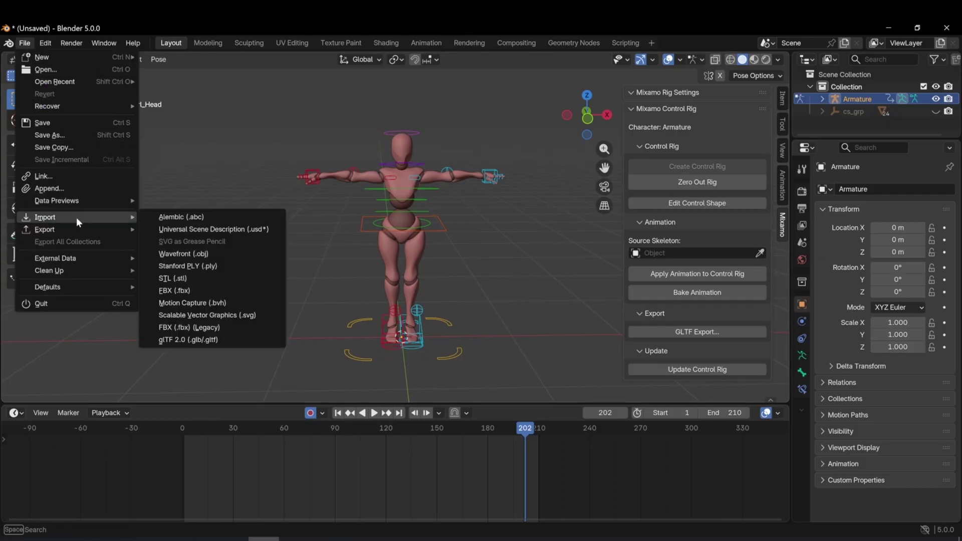
click(188, 291)
click(247, 117)
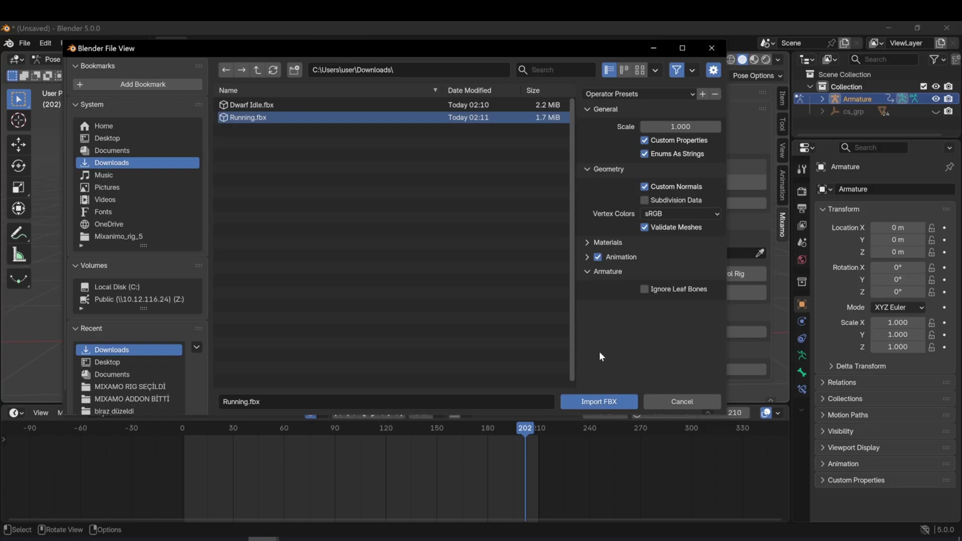
click(598, 402)
Move the running character along X to the left of the T-posed rig.
scroll(436, 274, down, 6)
key(g)
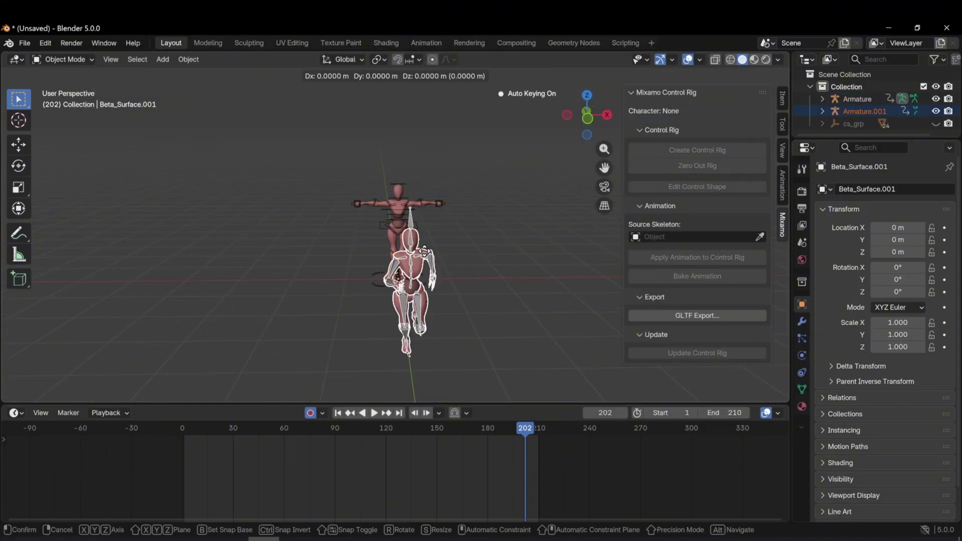
key(x)
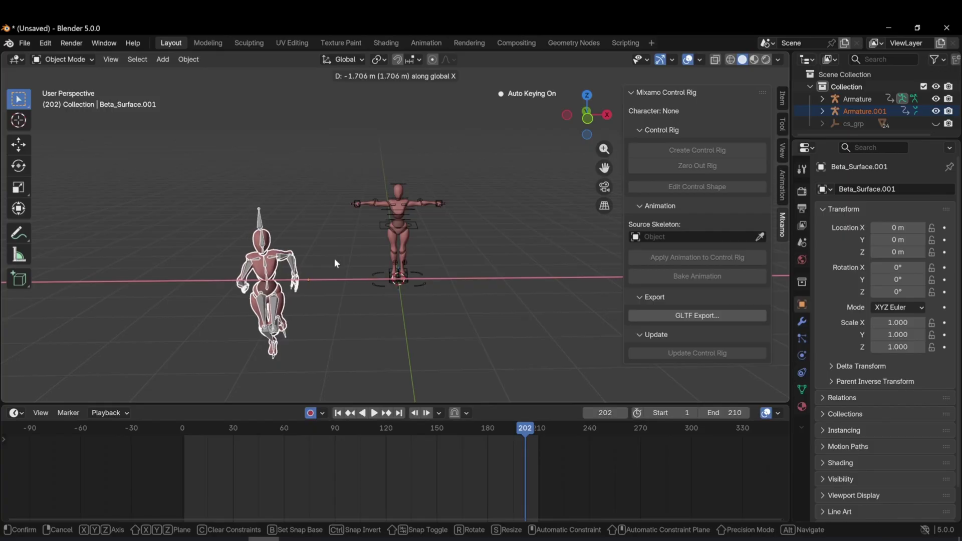
click(335, 259)
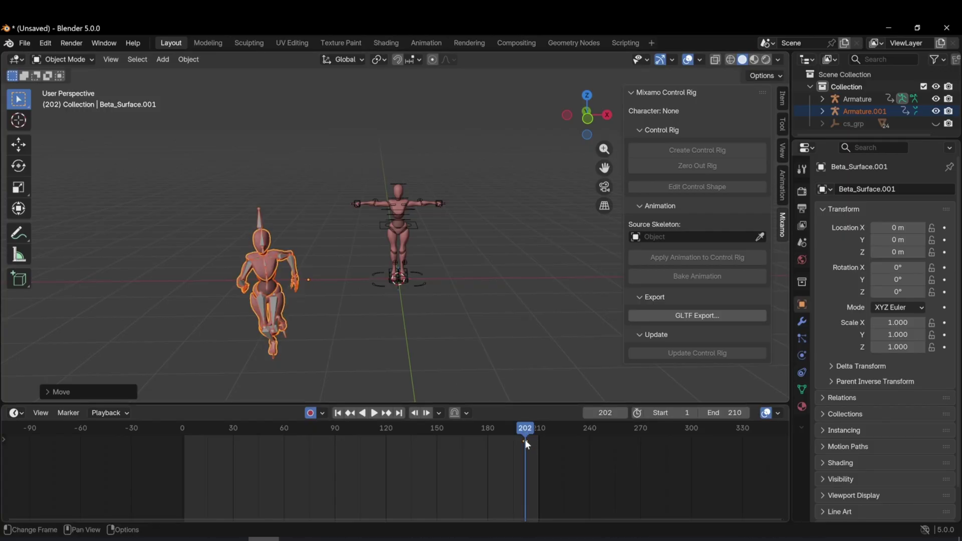
drag(525, 439, 515, 432)
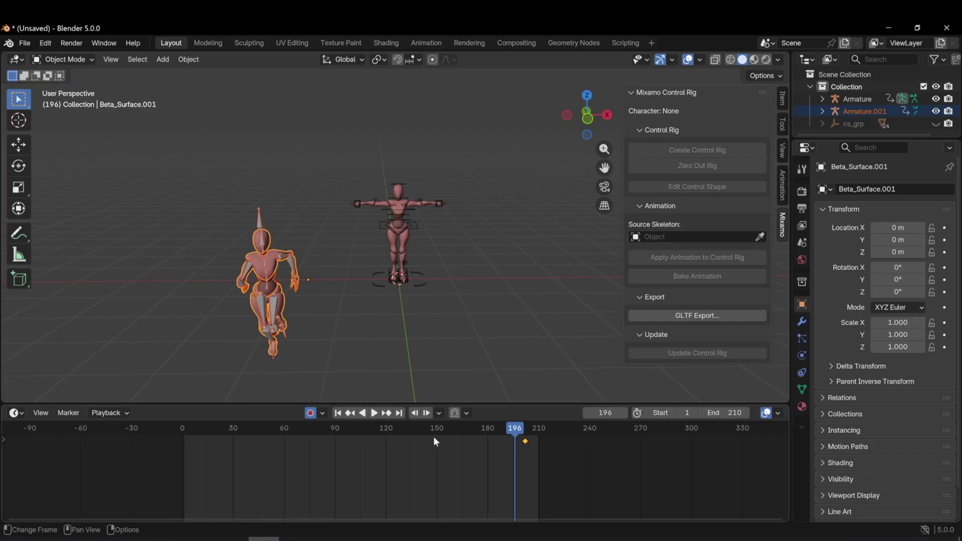
Undo the import and move, and turn off auto keying.
key(Up)
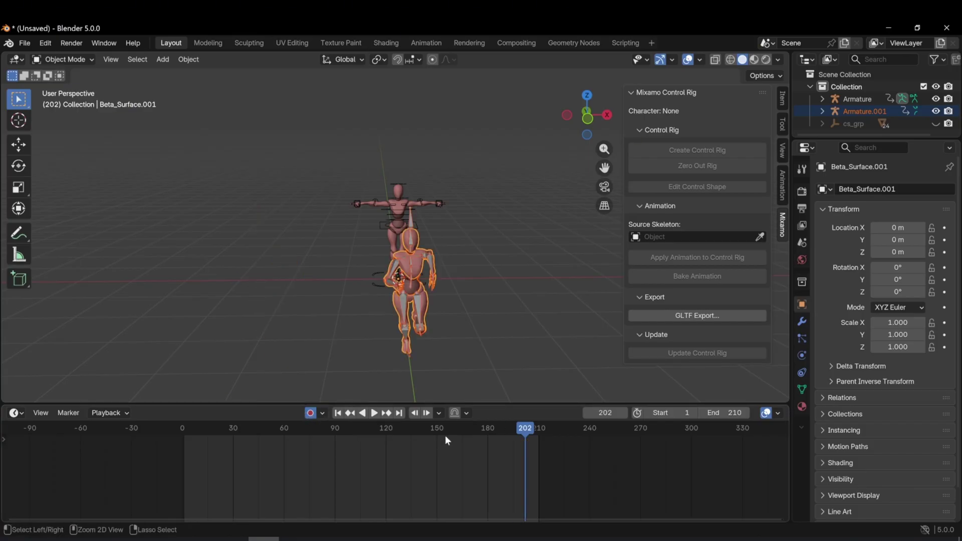
key(ctrl+z)
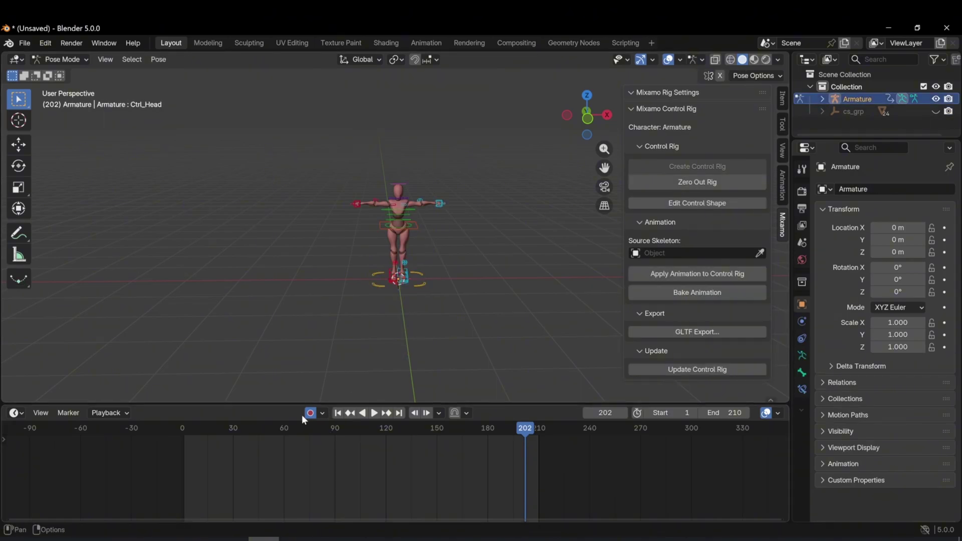
click(311, 416)
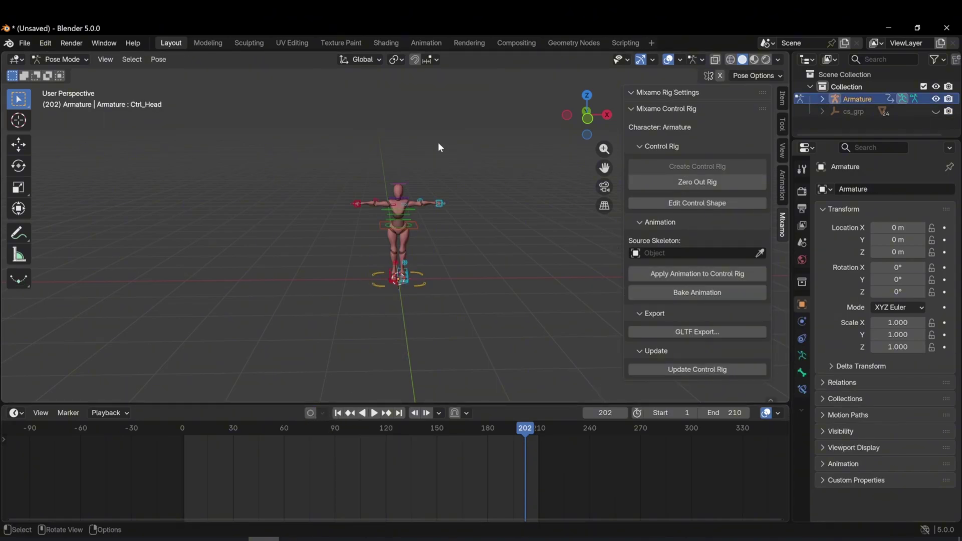
Re-import Running.fbx and move it along X to the left of the rig.
click(24, 43)
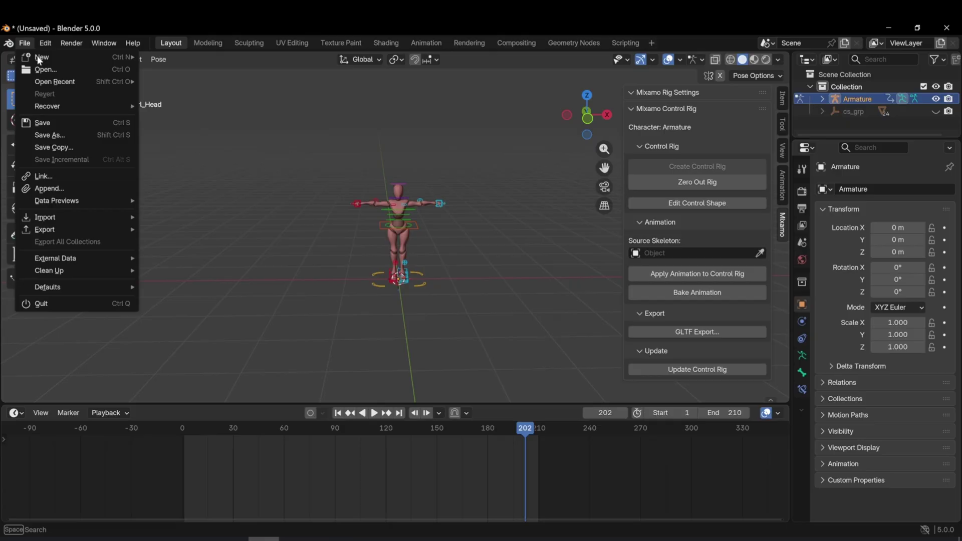
mouse_move(70, 218)
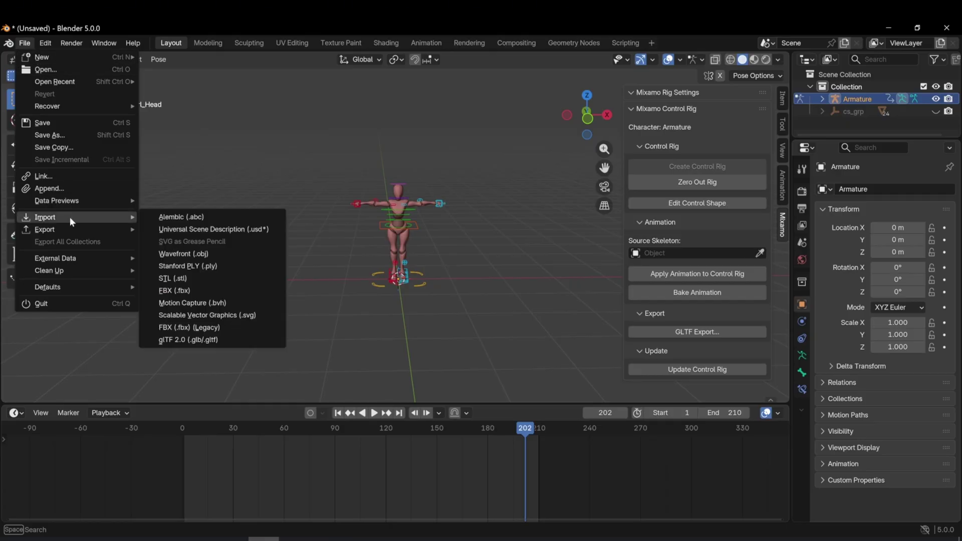
click(188, 291)
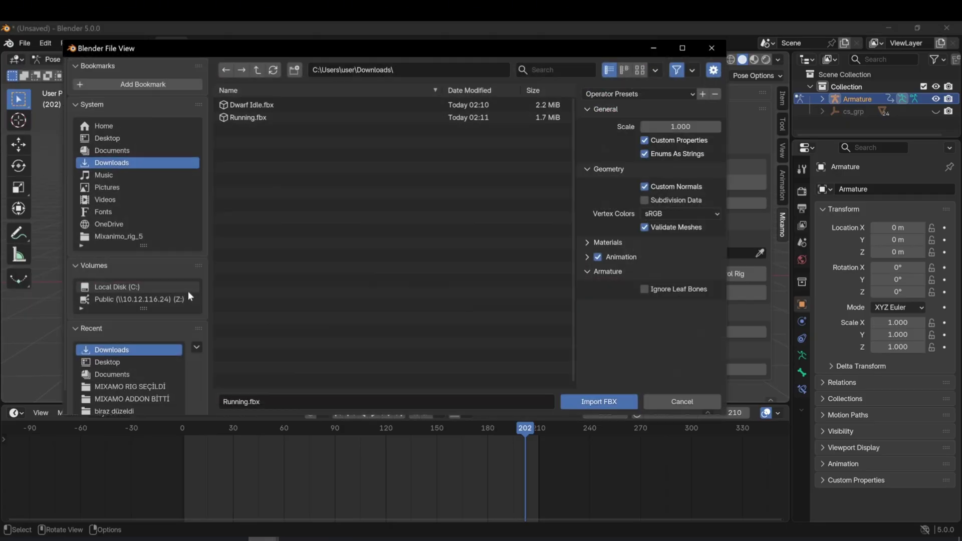
double_click(241, 116)
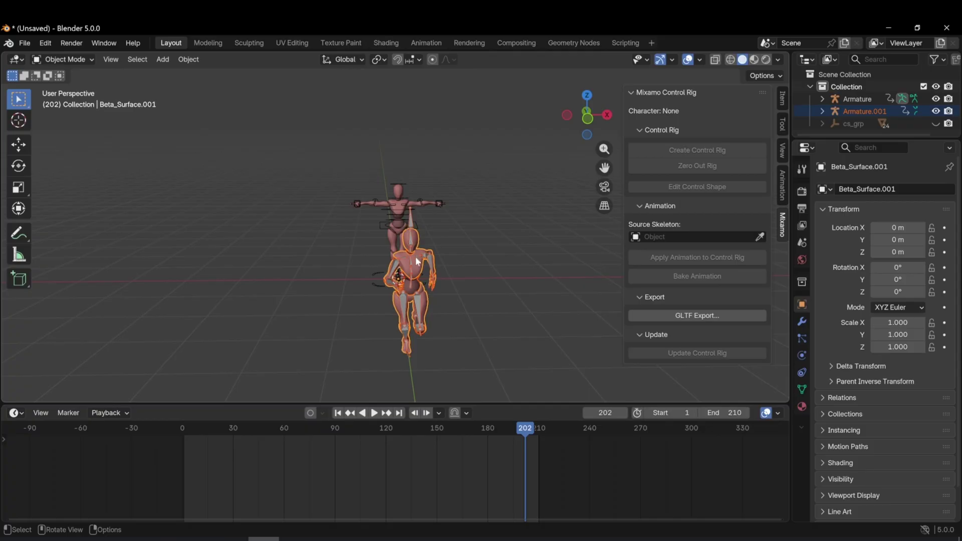
key(g)
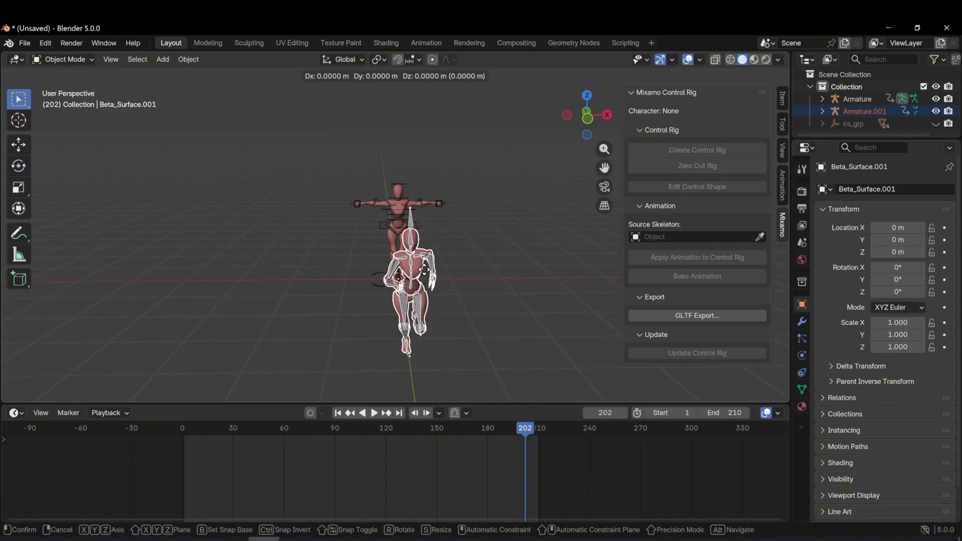
key(x)
click(344, 275)
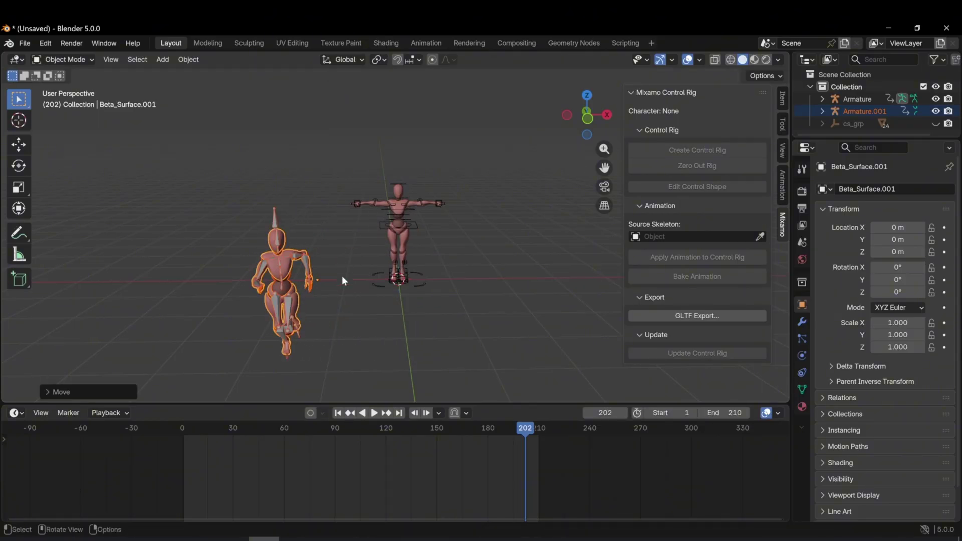
drag(516, 427, 184, 438)
With the control rig Armature selected, set Armature.001 as the Mixamo source skeleton.
click(11, 424)
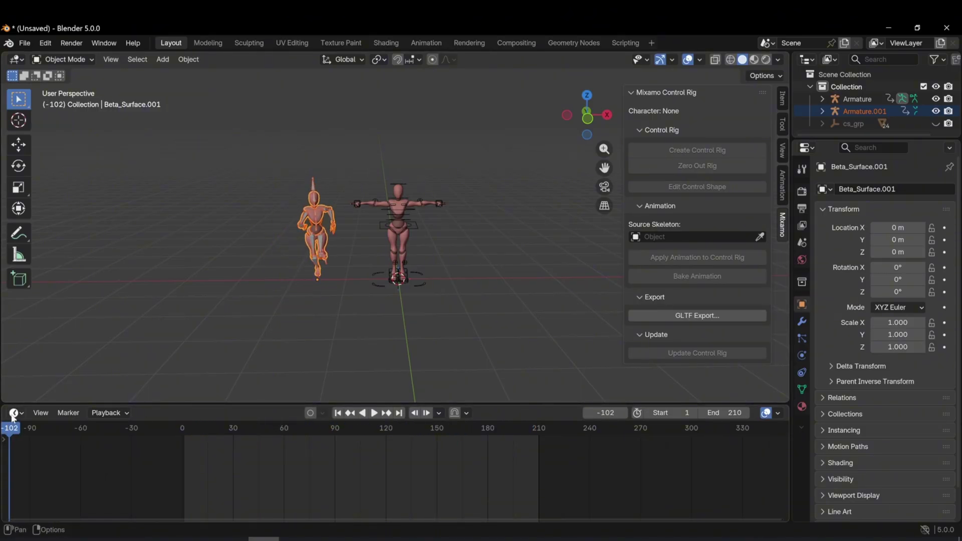
click(314, 183)
scroll(311, 314, up, 4)
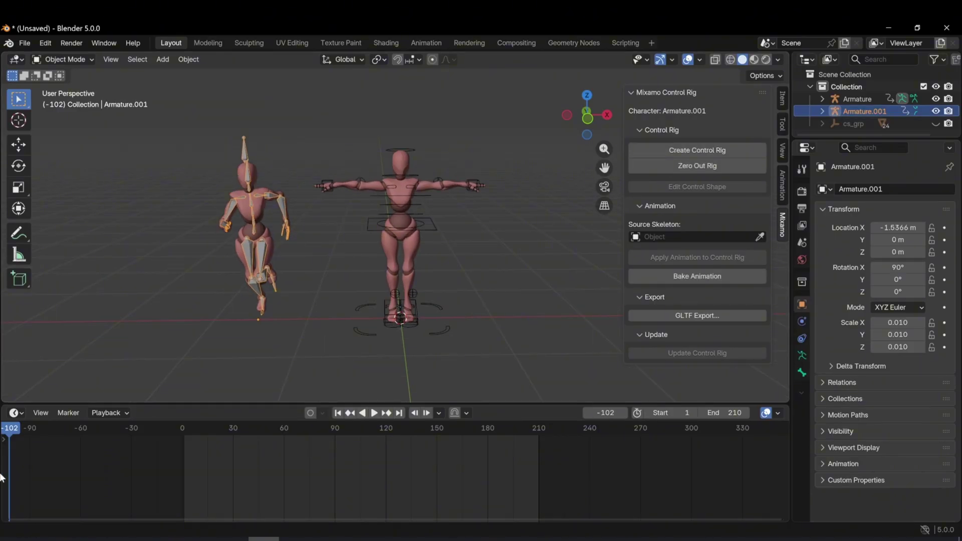
drag(11, 428, 184, 416)
click(390, 146)
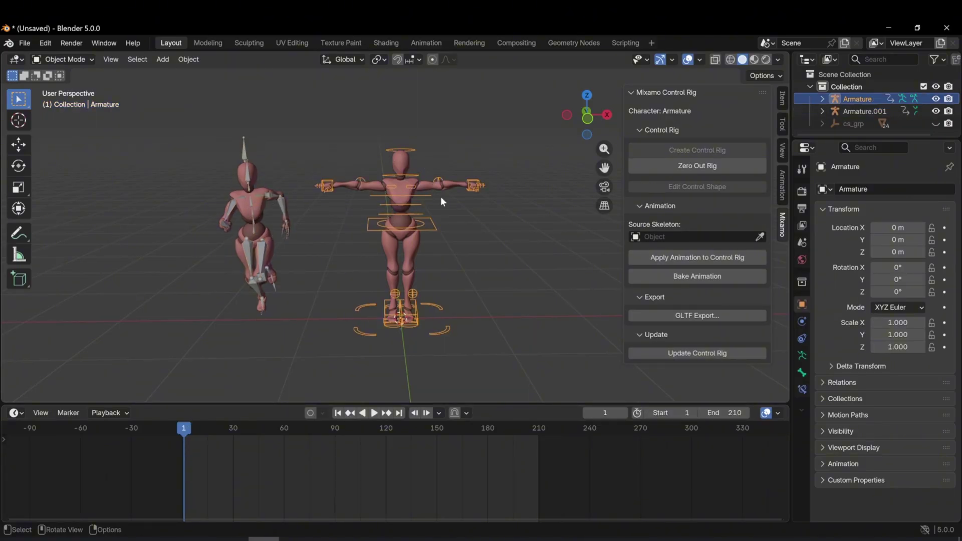
click(760, 238)
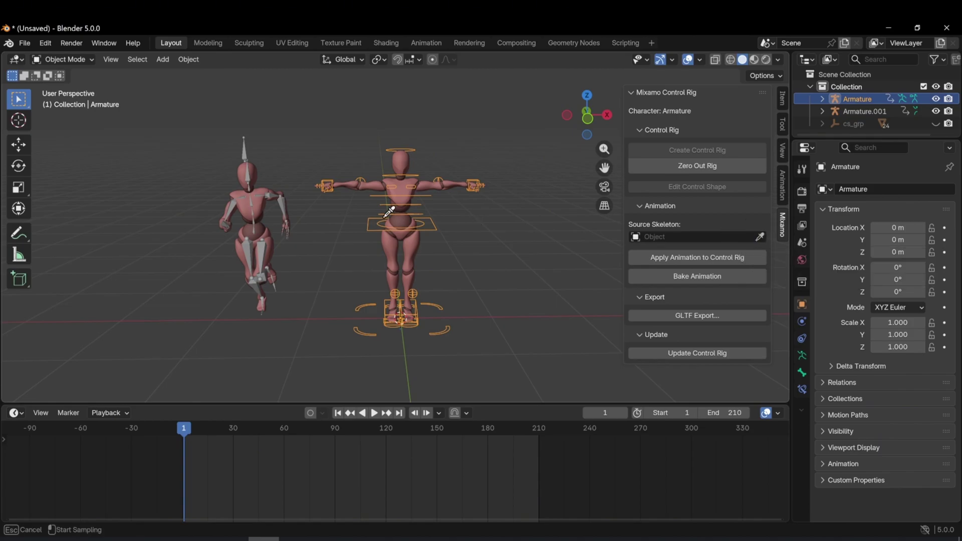
click(246, 150)
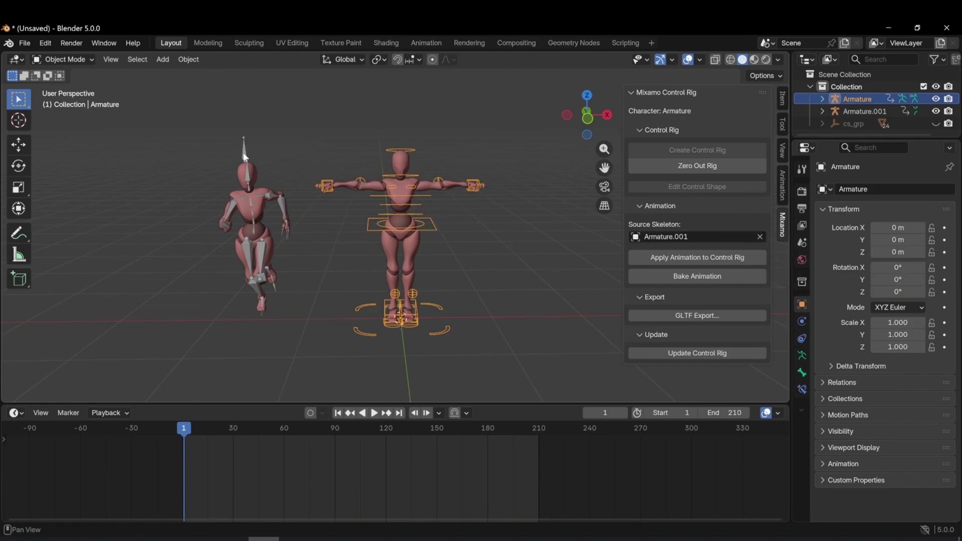
Apply the running animation to the control rig and play it back.
click(654, 259)
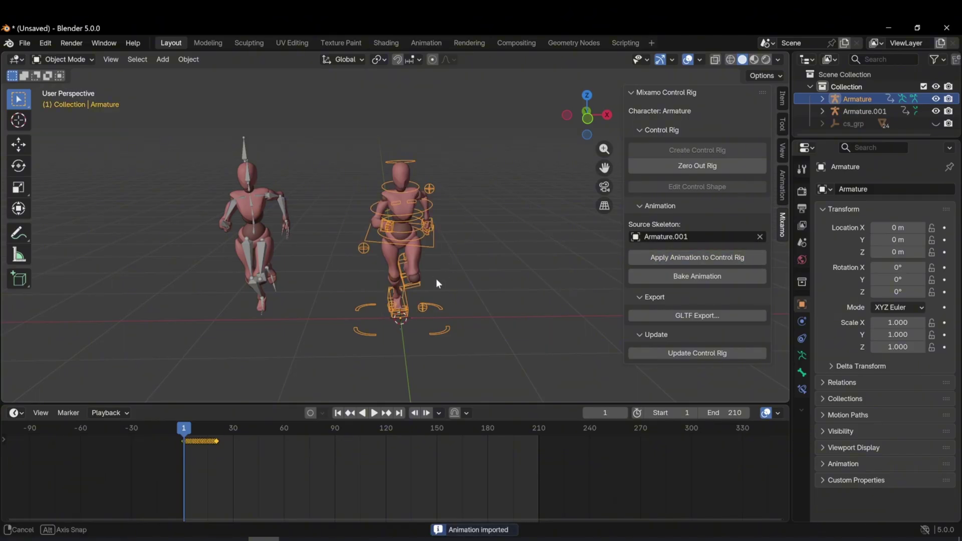
middle_drag(436, 283, 239, 281)
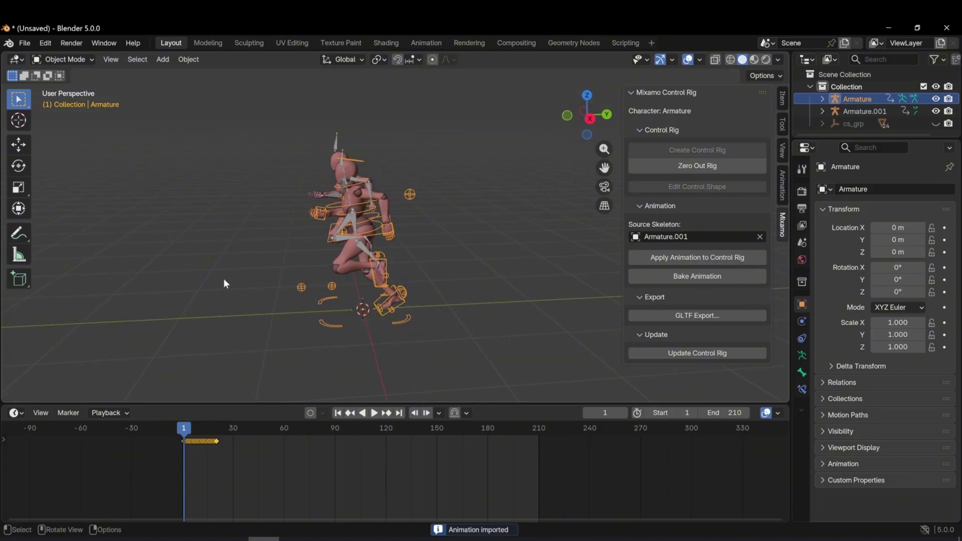
key(space)
mouse_move(198, 424)
mouse_down()
mouse_move(187, 427)
mouse_move(209, 428)
mouse_move(183, 427)
mouse_move(204, 427)
mouse_move(196, 427)
mouse_up()
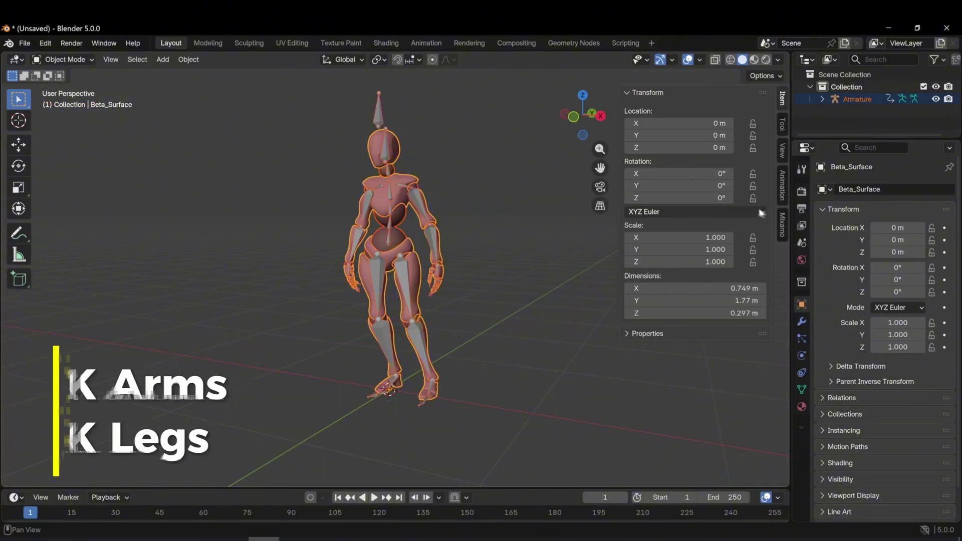
Build a Mixamo control rig on Armature with IK Arms and IK Legs unchecked.
click(782, 223)
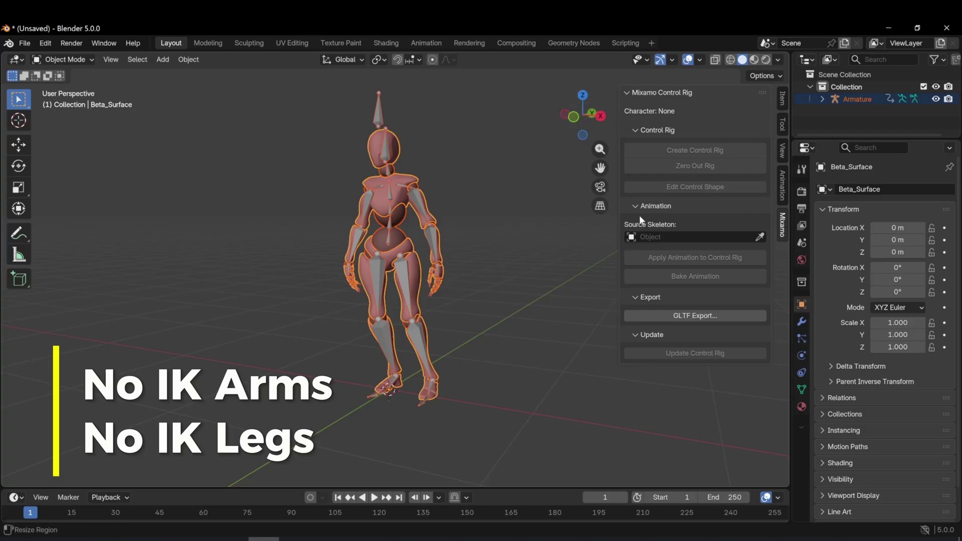
click(378, 110)
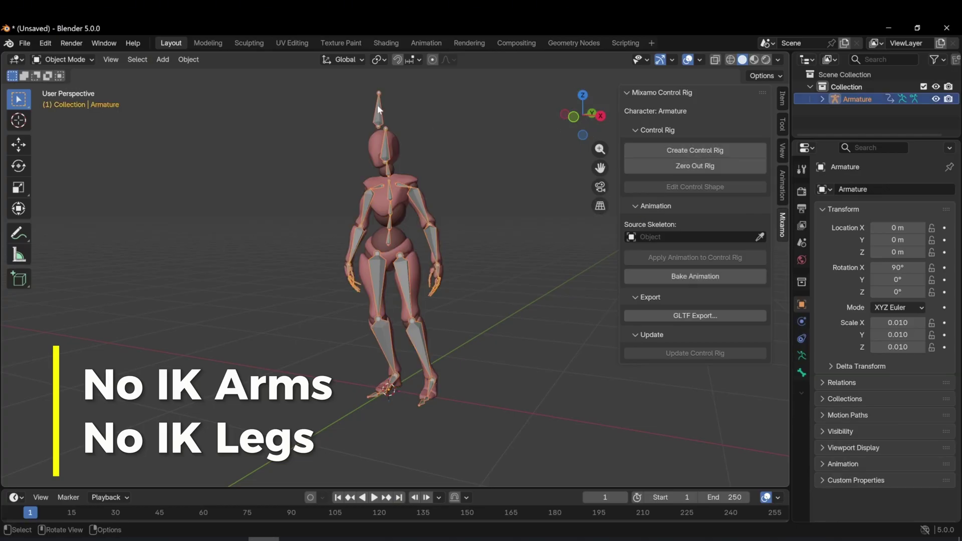
click(677, 149)
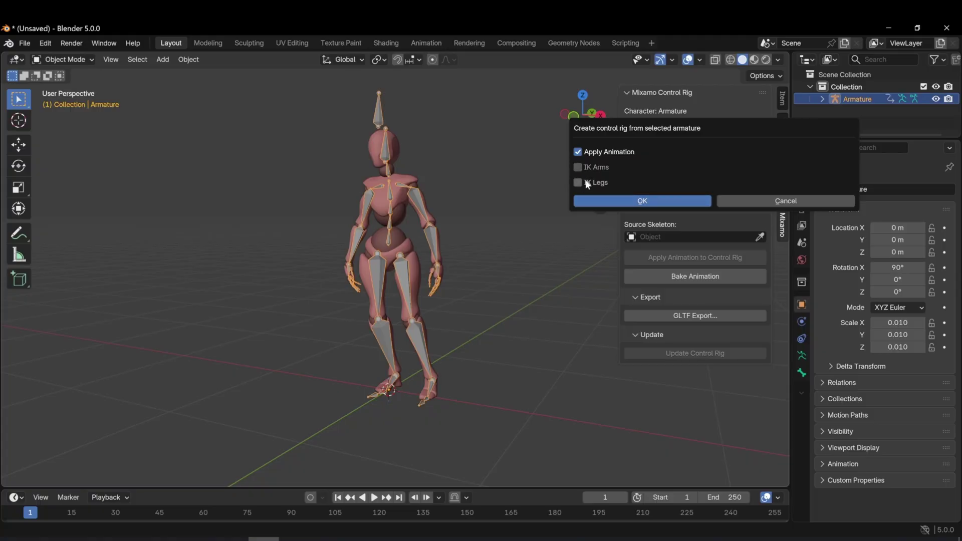
click(624, 201)
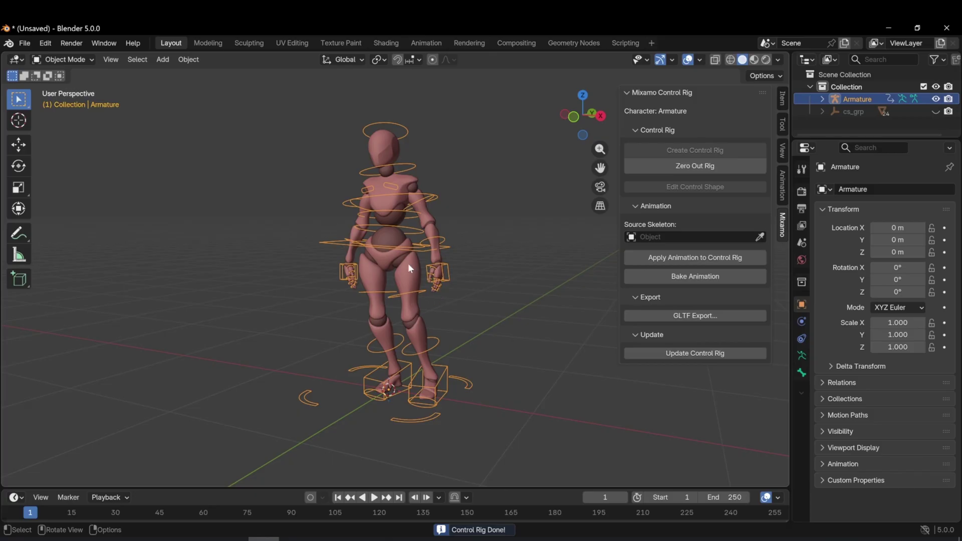
Switch the armature to Pose Mode and select the right arm FK control.
mouse_move(408, 263)
middle_down()
mouse_move(474, 258)
mouse_move(429, 261)
mouse_move(408, 286)
mouse_move(378, 269)
mouse_move(425, 244)
mouse_move(421, 260)
middle_up()
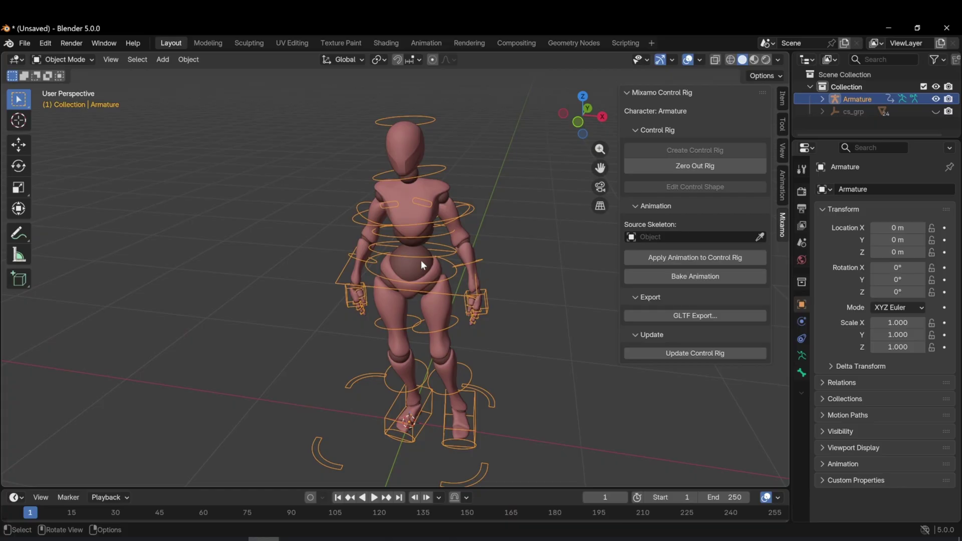
click(73, 59)
click(79, 101)
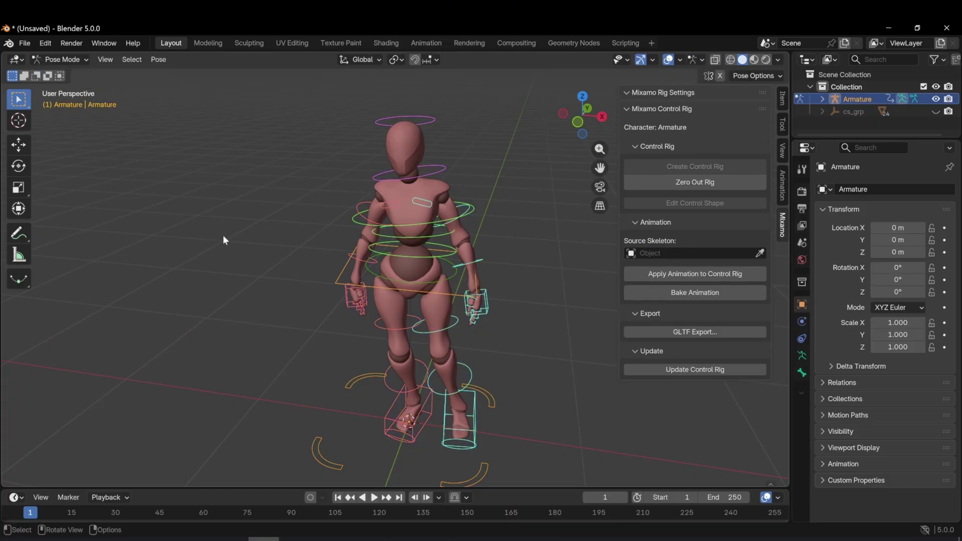
scroll(401, 251, up, 5)
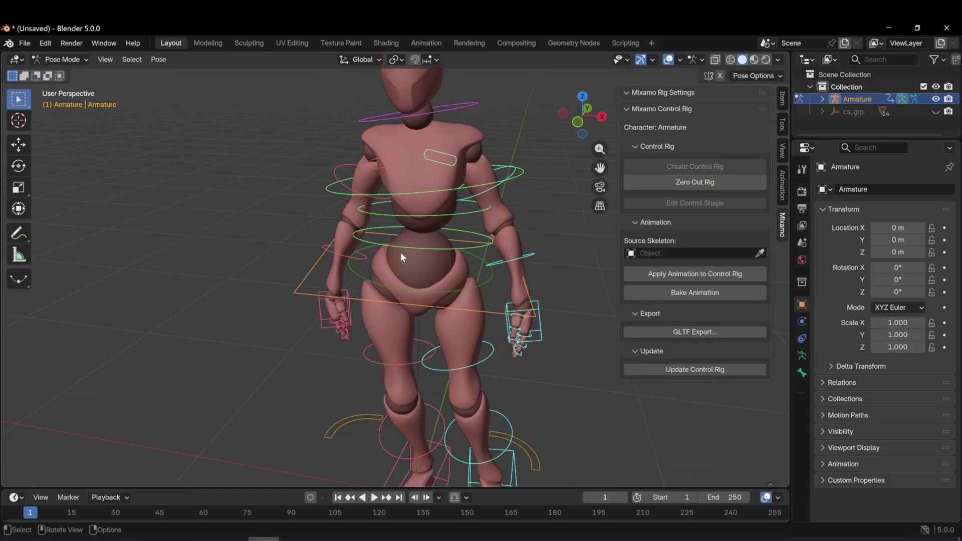
middle_drag(401, 252, 383, 201)
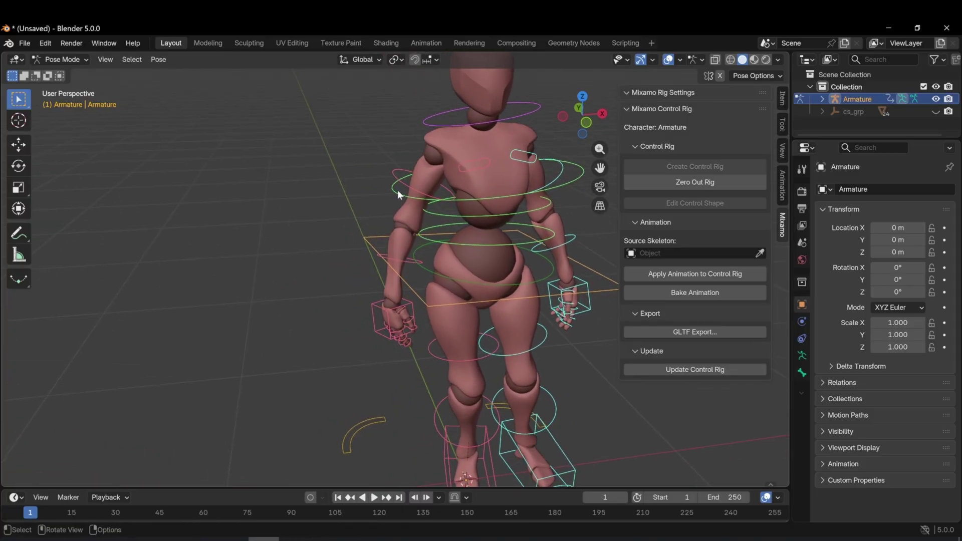
click(398, 191)
click(407, 259)
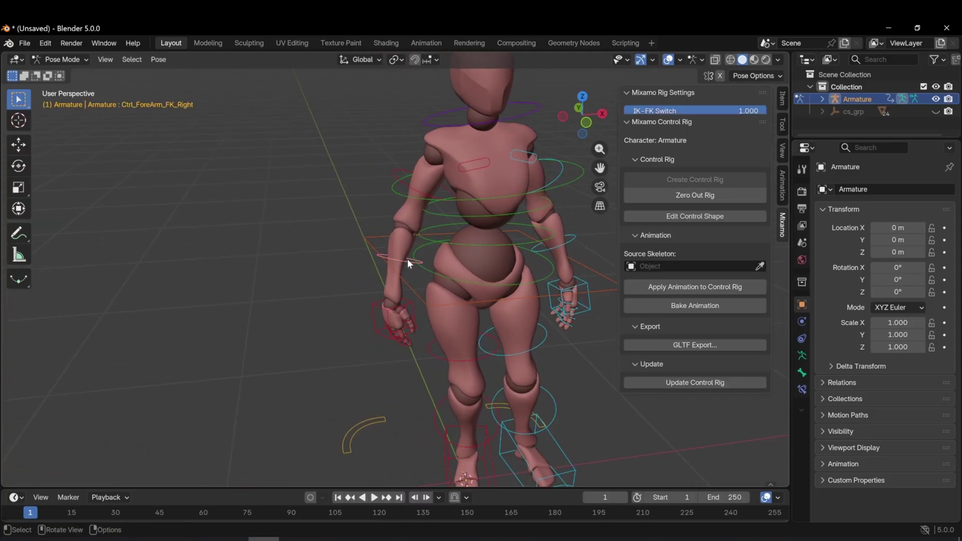
click(395, 191)
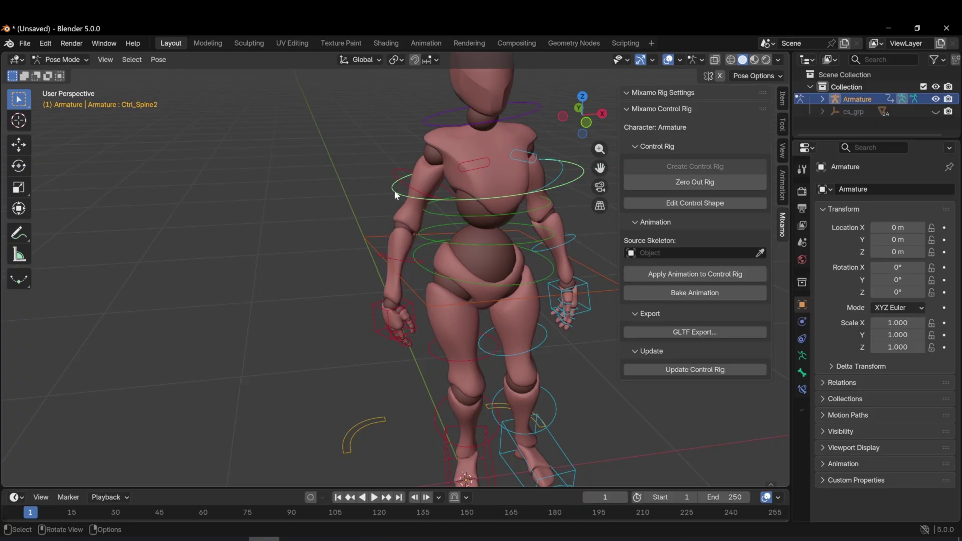
click(396, 177)
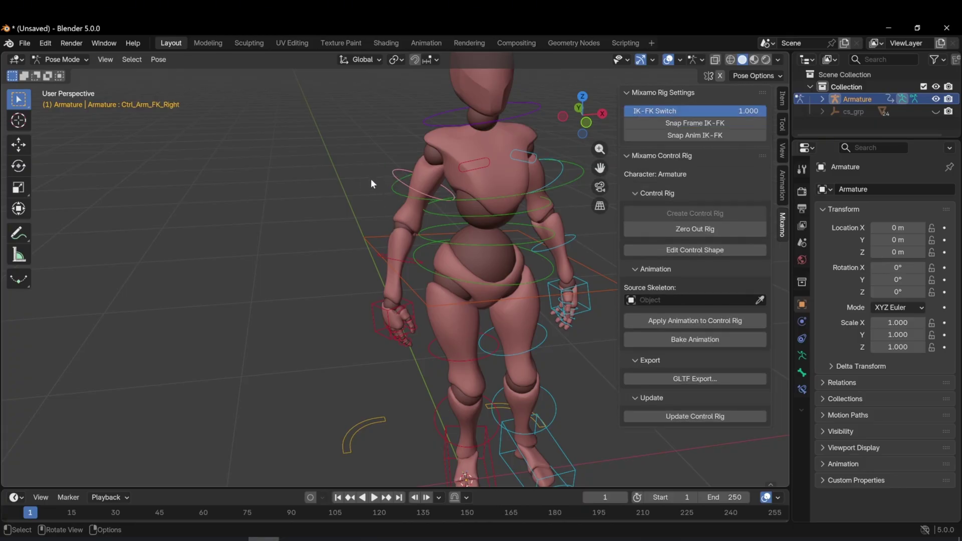
Rotate the right forearm and right hand FK controls to bend the arm.
key(r)
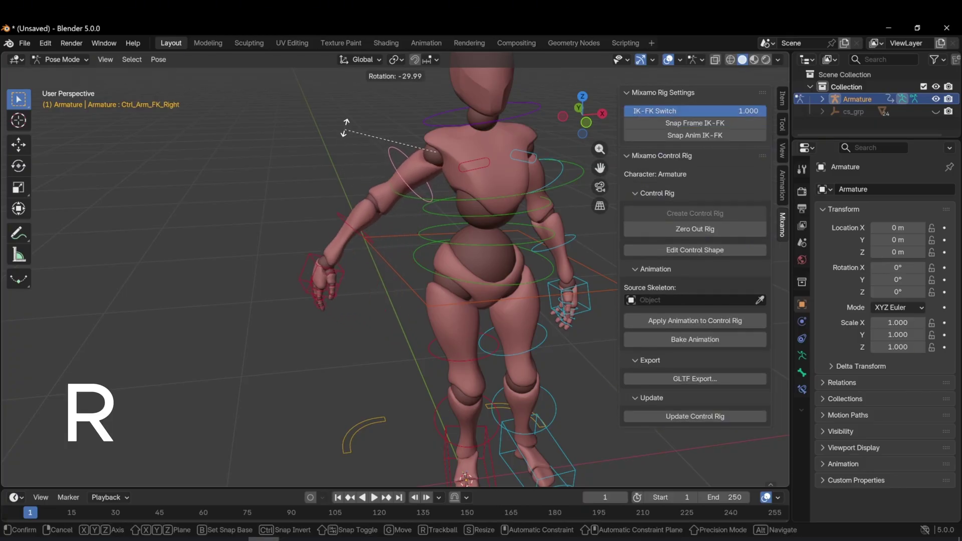
right_click(370, 236)
click(386, 255)
key(r)
scroll(406, 348, up, 4)
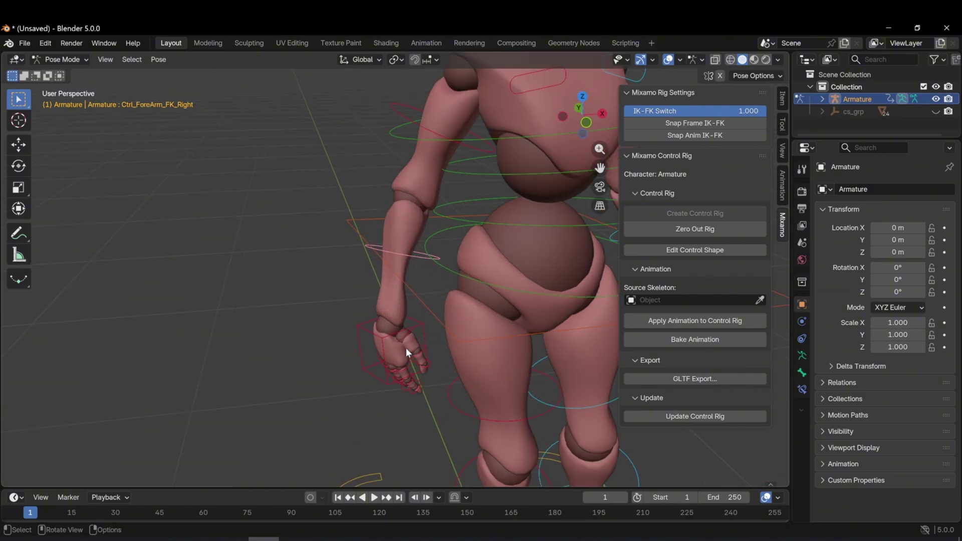
ctrl+middle_drag(362, 232, 296, 151)
click(284, 151)
key(r)
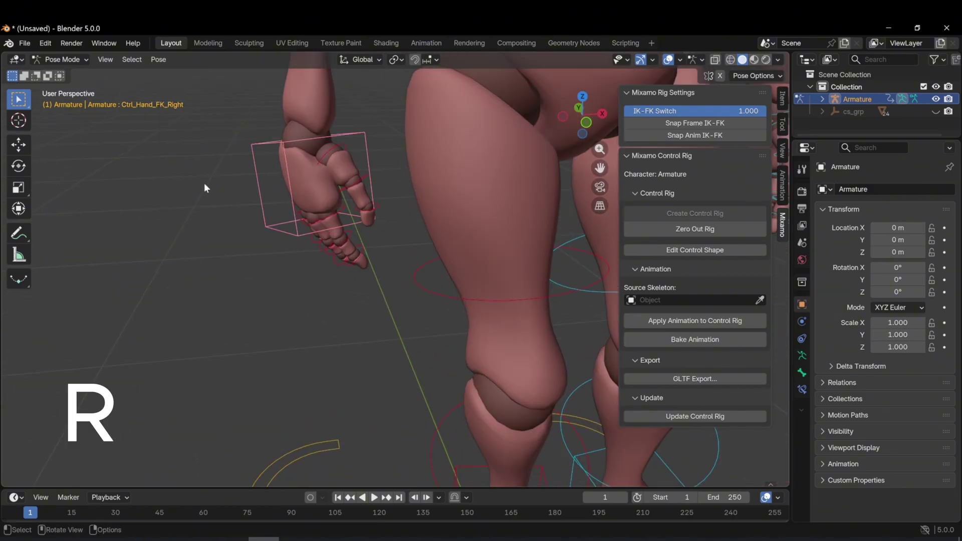
click(362, 175)
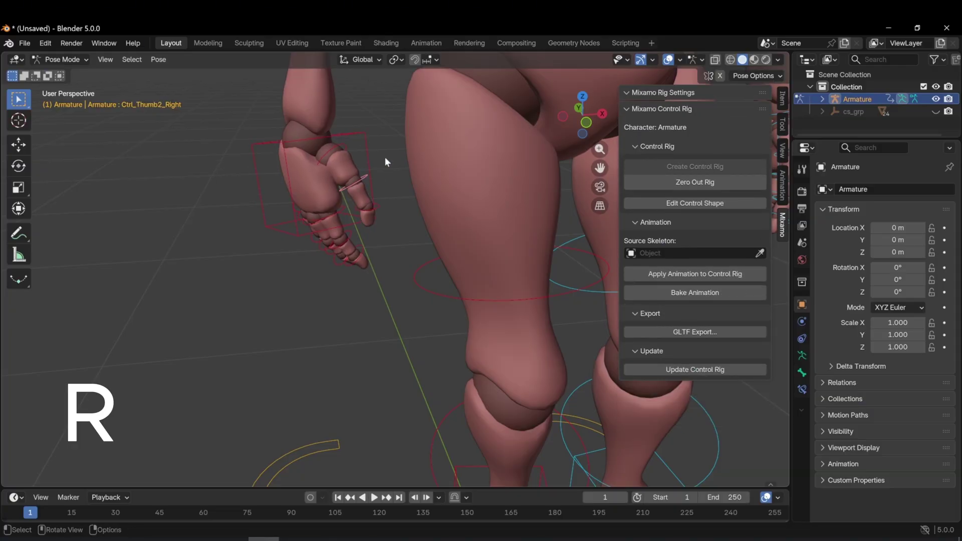
Confirm the thumb rotation and rotate the right thigh FK control.
click(401, 252)
scroll(396, 254, down, 5)
scroll(388, 258, down, 2)
click(408, 276)
key(r)
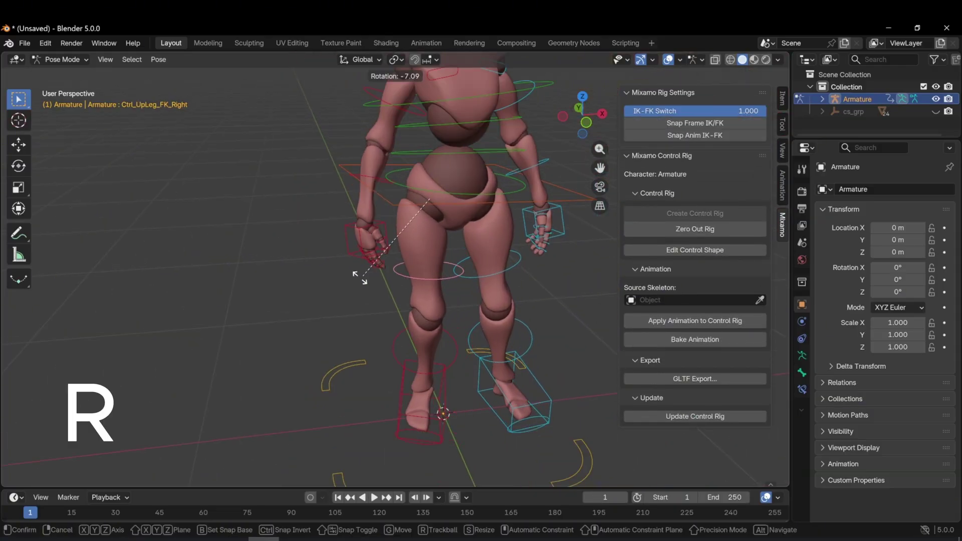
click(404, 346)
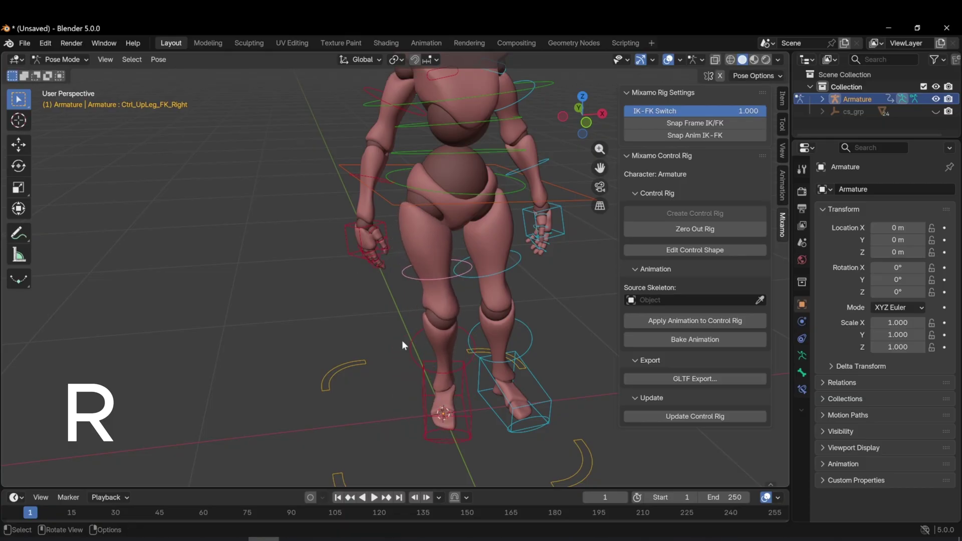
Bend the right lower-leg FK control with the Rotate tool, then select the foot control.
click(22, 169)
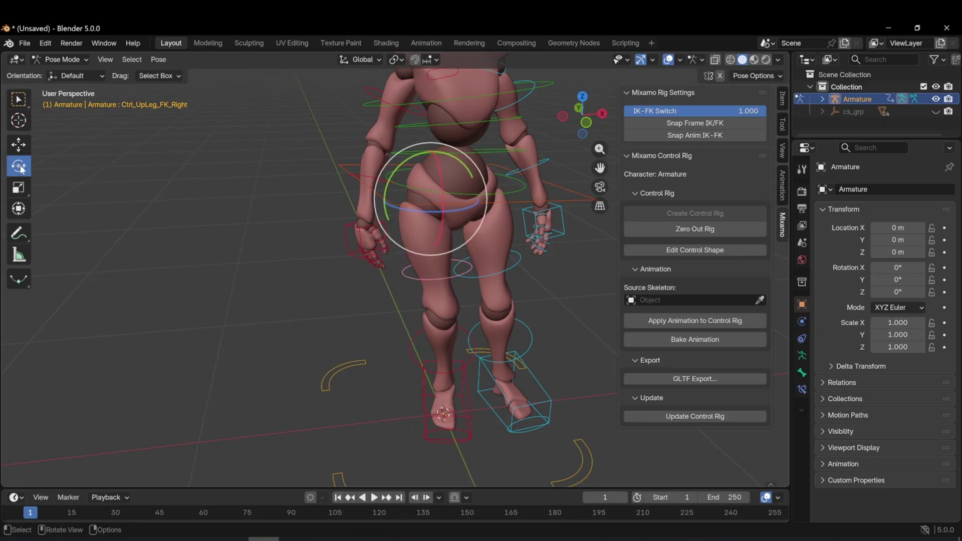
click(411, 346)
drag(458, 309, 453, 312)
middle_drag(452, 312, 450, 259)
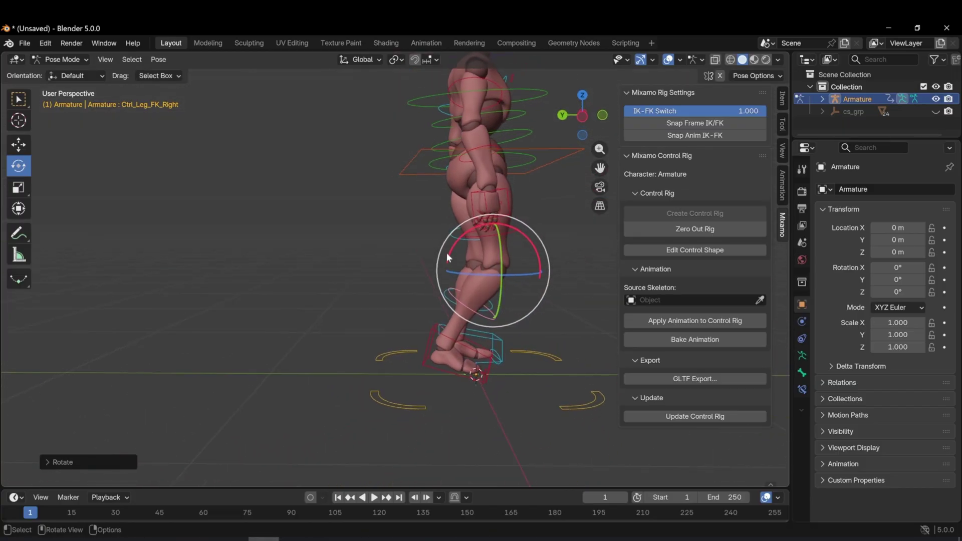
drag(451, 259, 466, 273)
scroll(501, 372, up, 6)
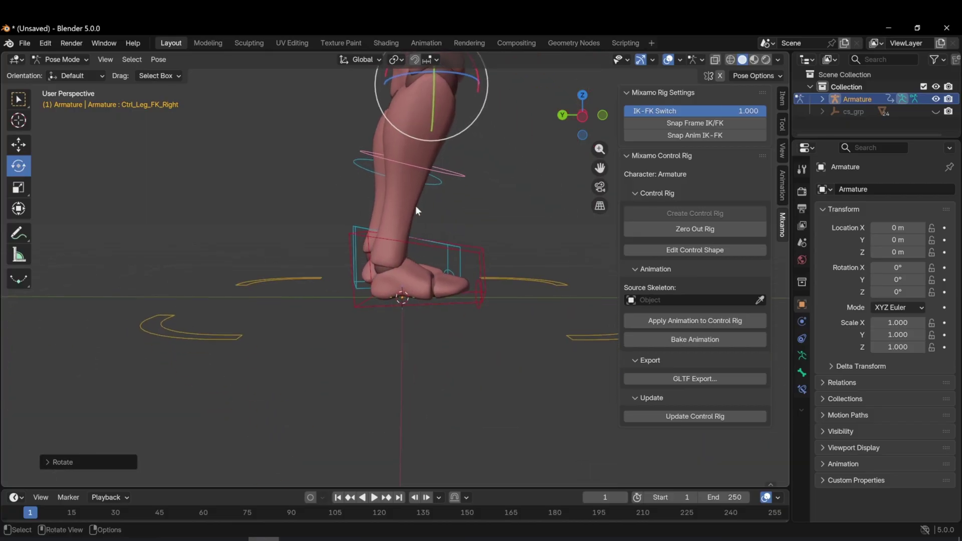
click(438, 256)
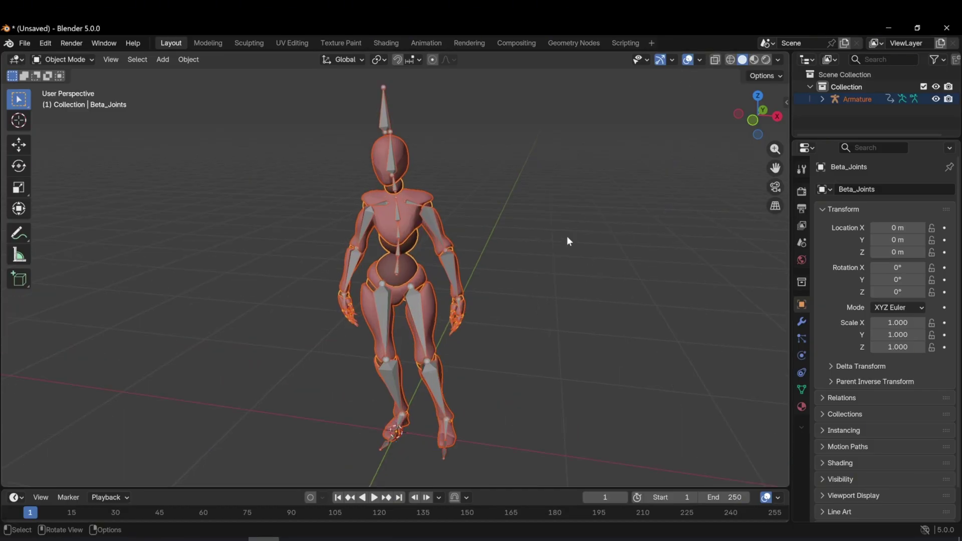
Create a Mixamo control rig for the armature with IK arms and legs.
key(n)
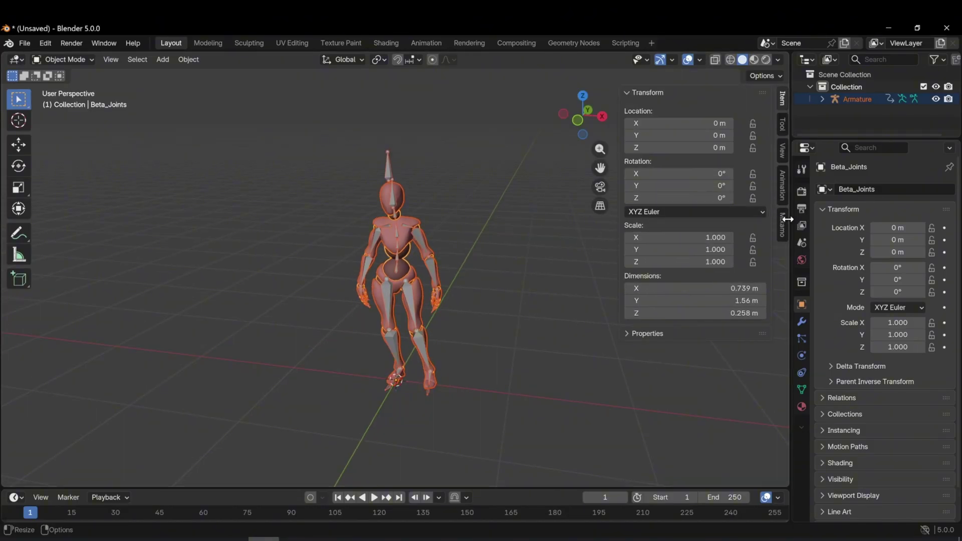
click(783, 225)
click(385, 169)
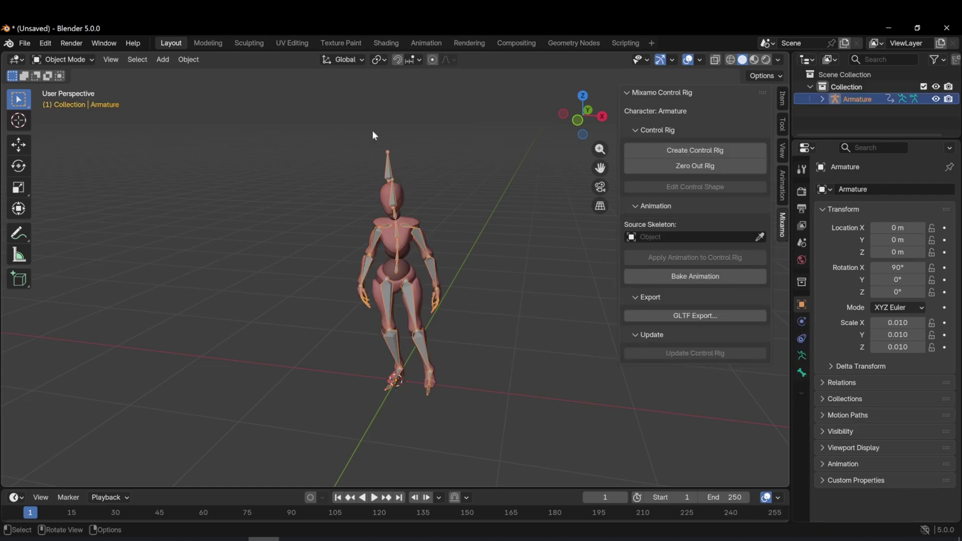
click(661, 150)
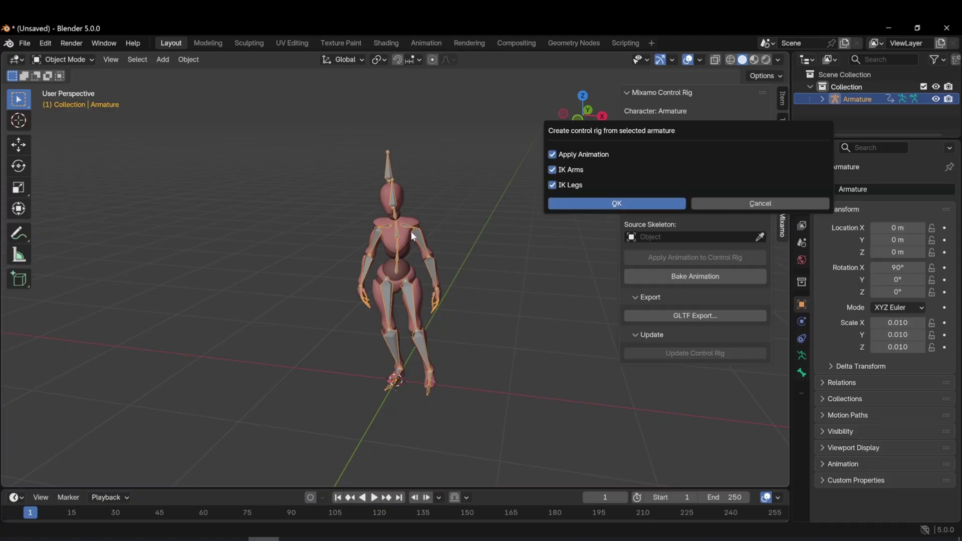
key(Return)
Switch the new rig to Pose Mode and select the Ctrl_Spine1 control.
scroll(413, 214, up, 4)
scroll(413, 215, down, 3)
click(62, 59)
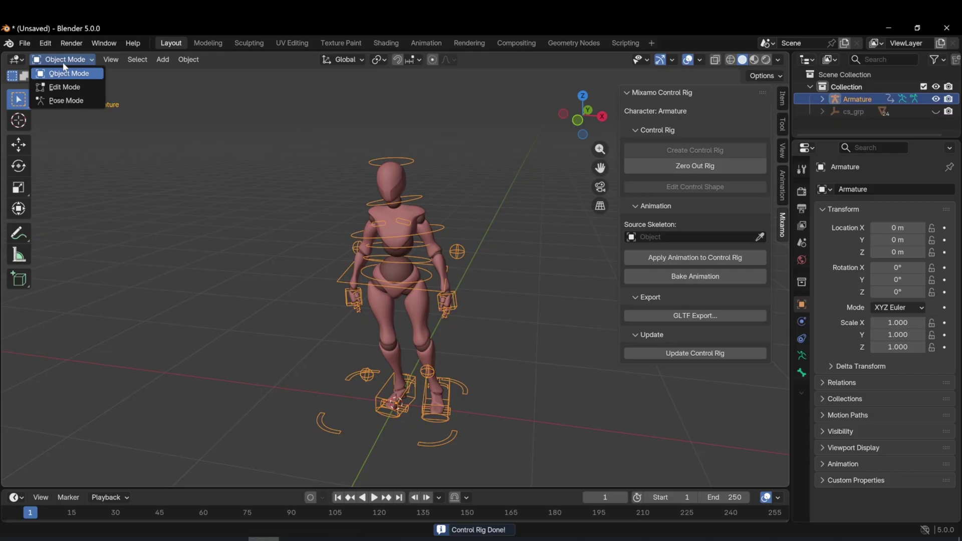
click(75, 103)
scroll(462, 214, up, 2)
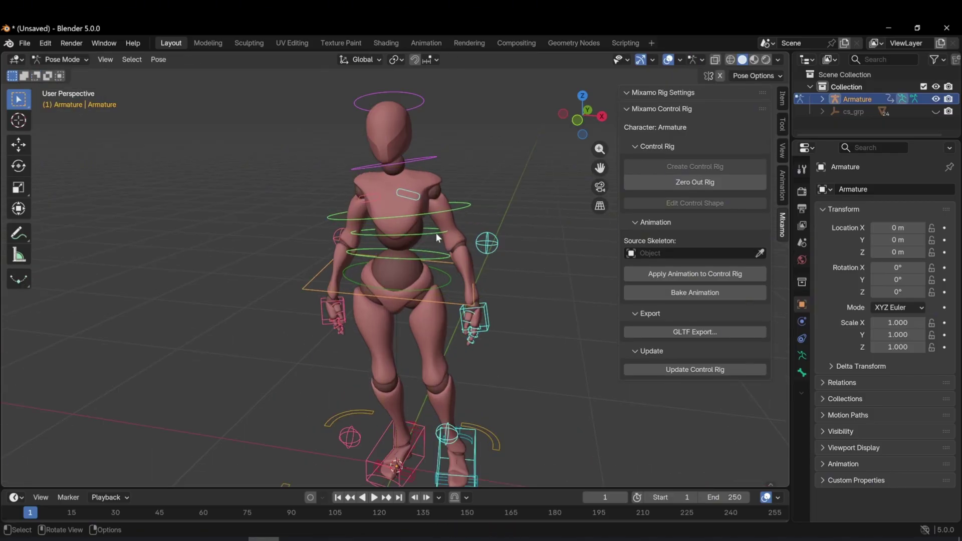
click(436, 233)
Select Ctrl_Hips and scale up its control square in shape-edit mode.
click(428, 210)
middle_drag(495, 191, 456, 222)
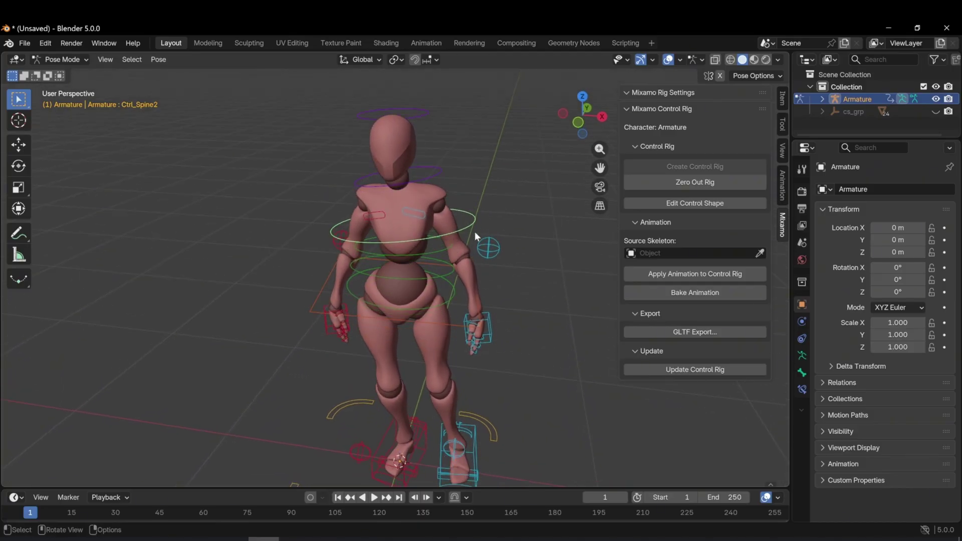
click(435, 326)
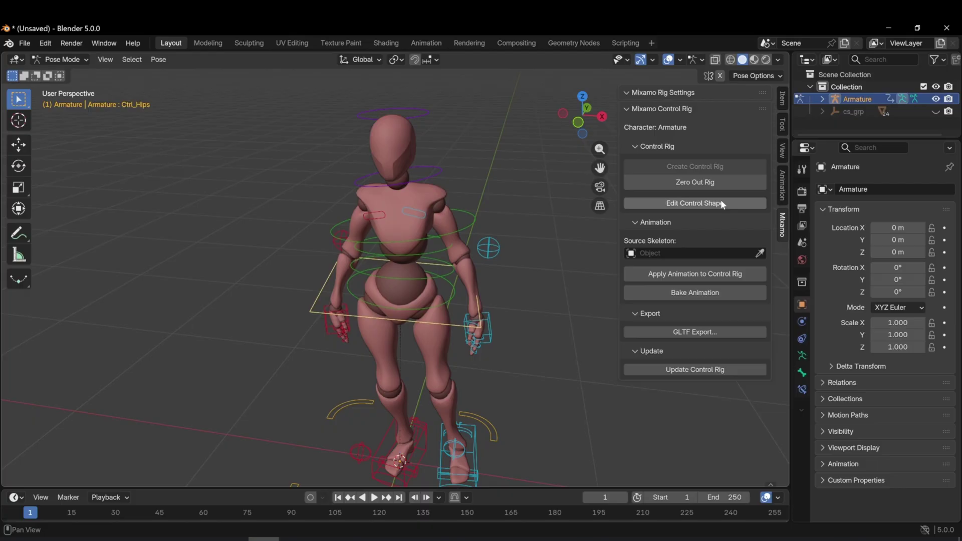
click(707, 204)
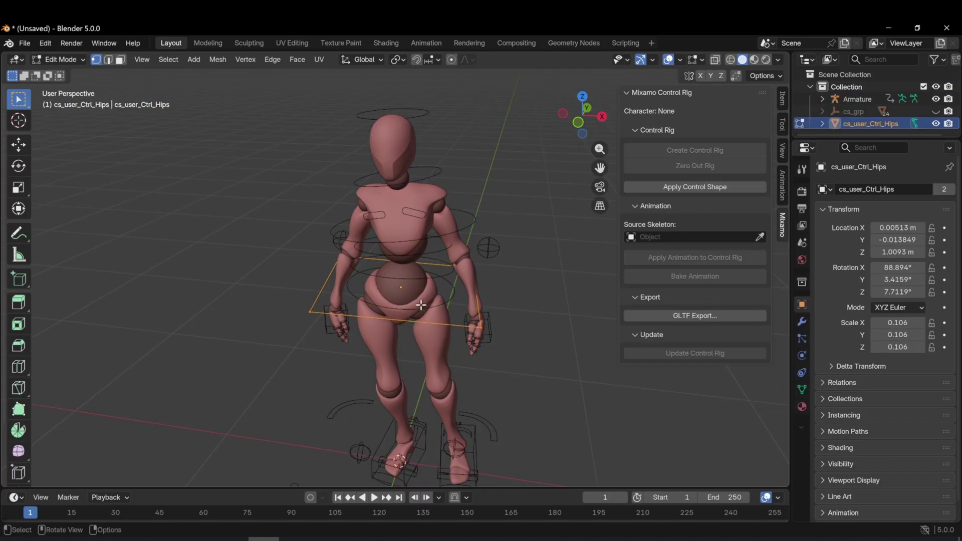
key(s)
key(s)
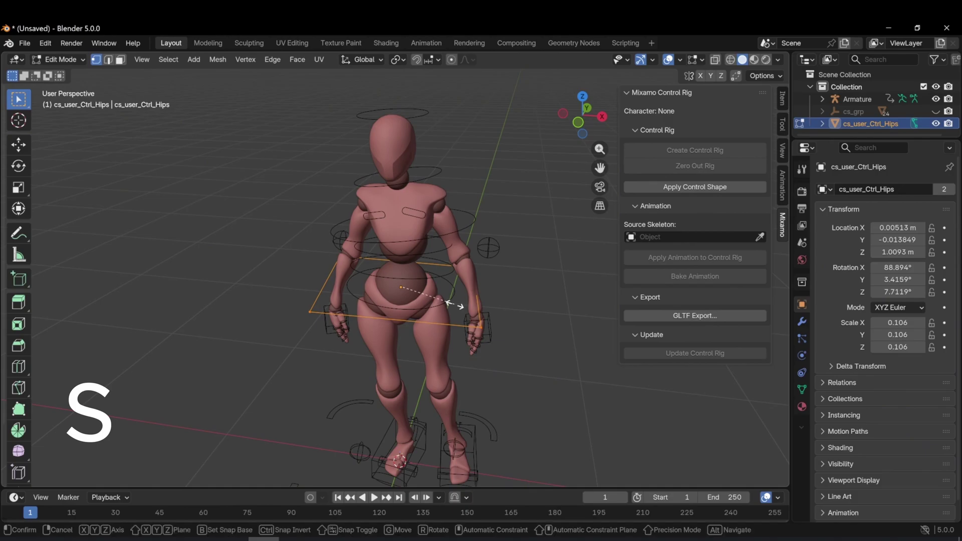
click(486, 323)
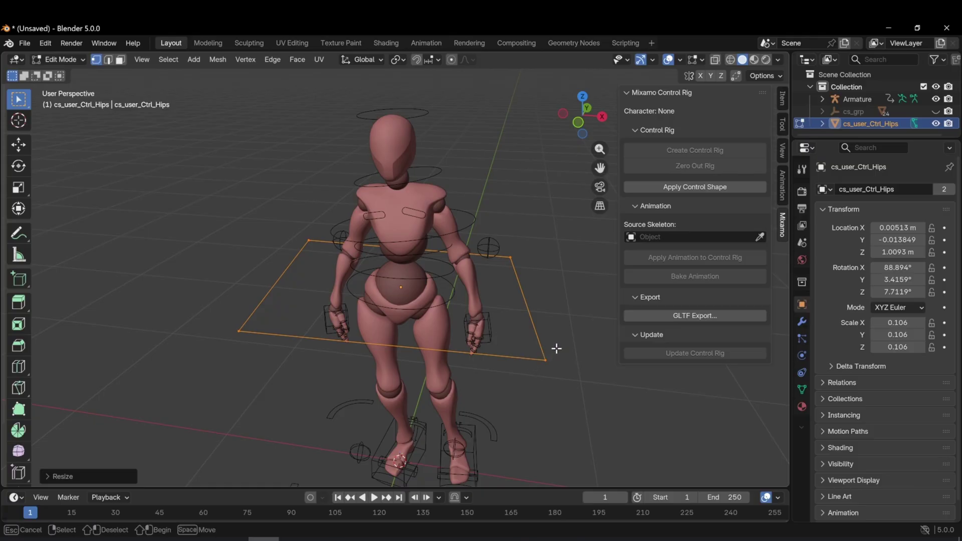
Move the hips square's right corner outward and apply the reshaped hips control.
click(546, 360)
key(g)
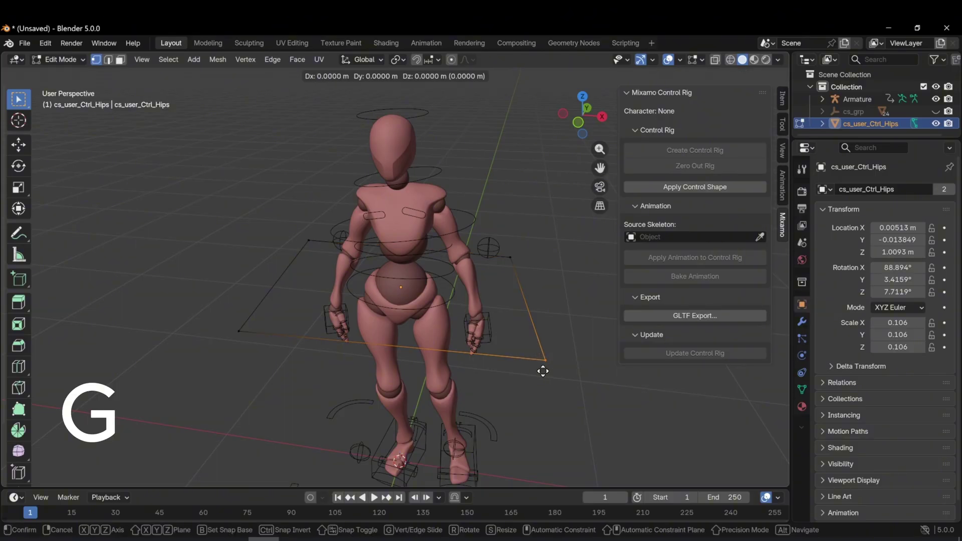
key(g)
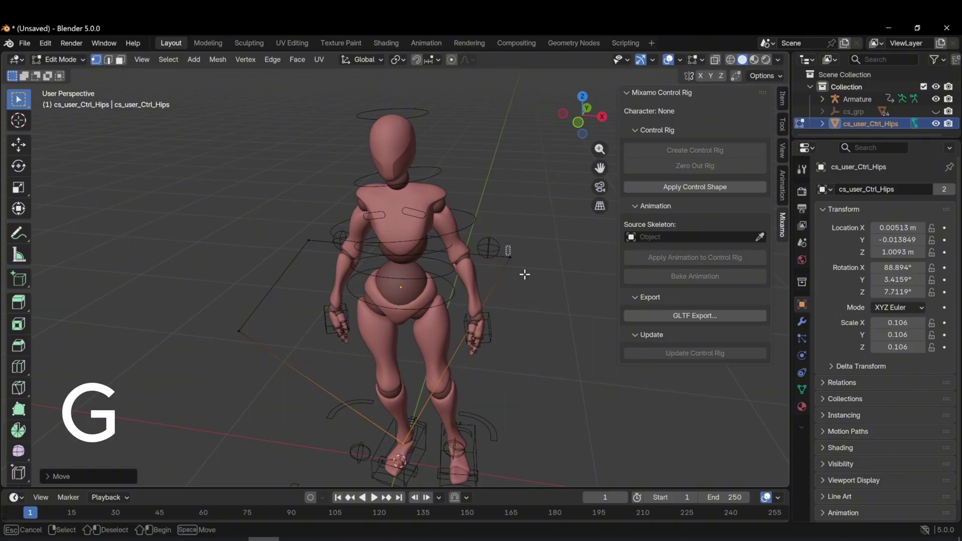
click(425, 467)
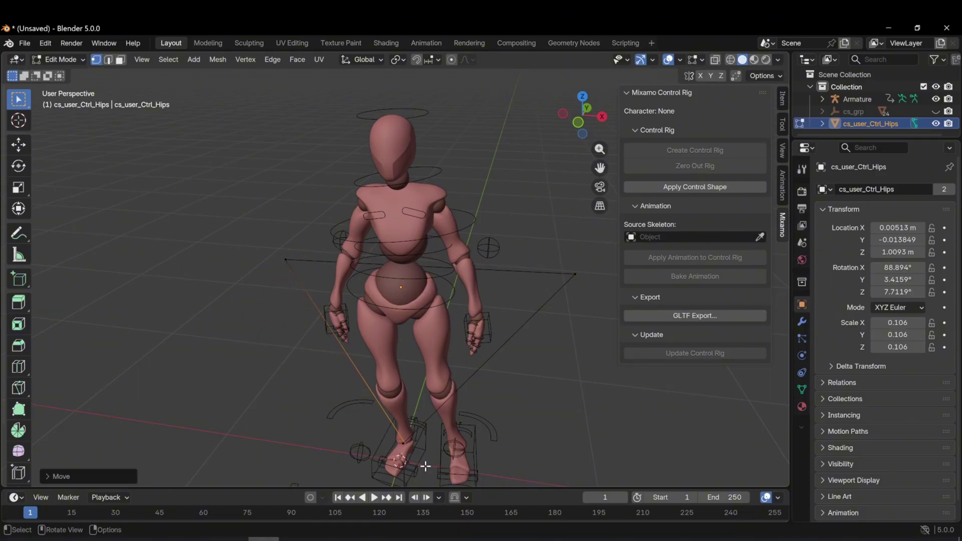
click(698, 187)
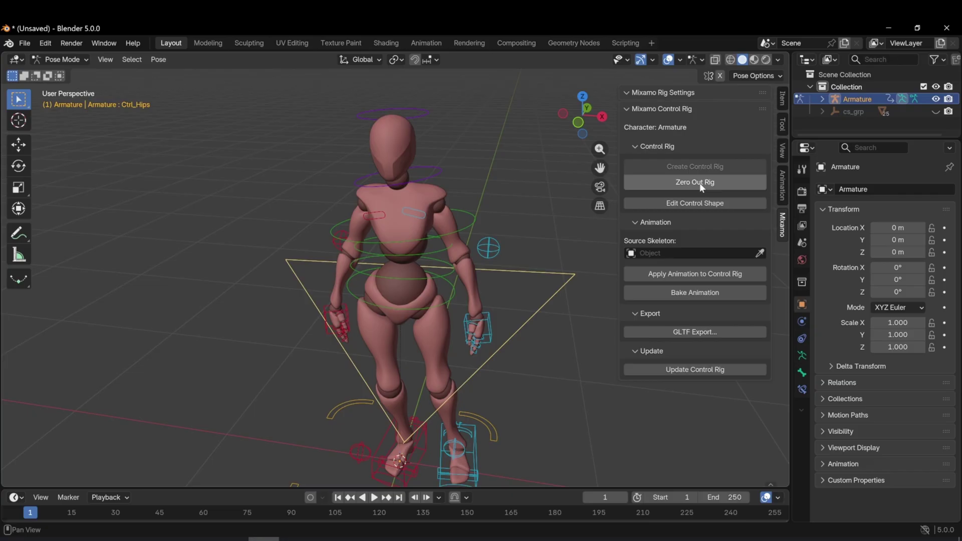
Undo the last change made to the hips control shape.
scroll(530, 315, down, 3)
middle_drag(521, 331, 471, 318)
key(Tab)
key(ctrl+z)
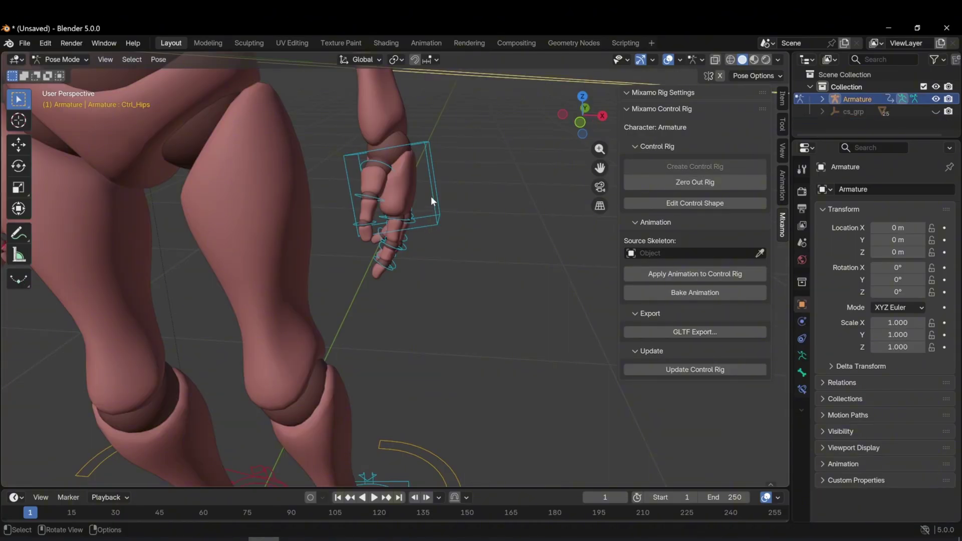
Scale Ctrl_Hand_IK_Left's box about 1.68 times, apply it, and preview playback to frame 78.
click(431, 196)
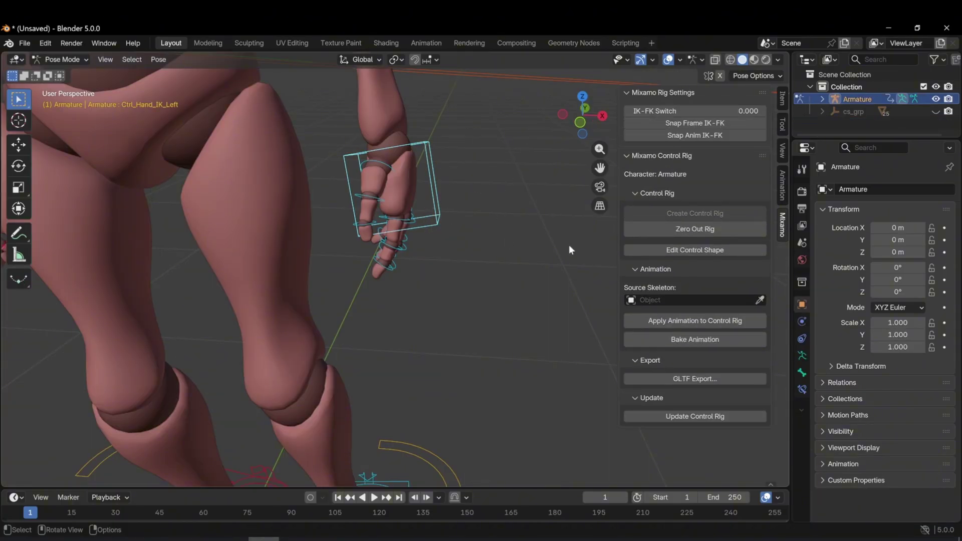
click(690, 250)
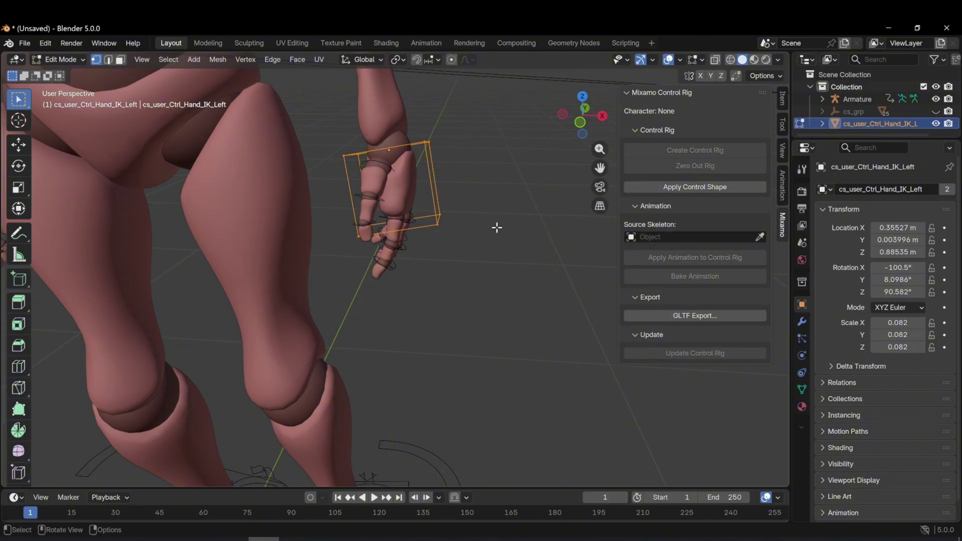
key(s)
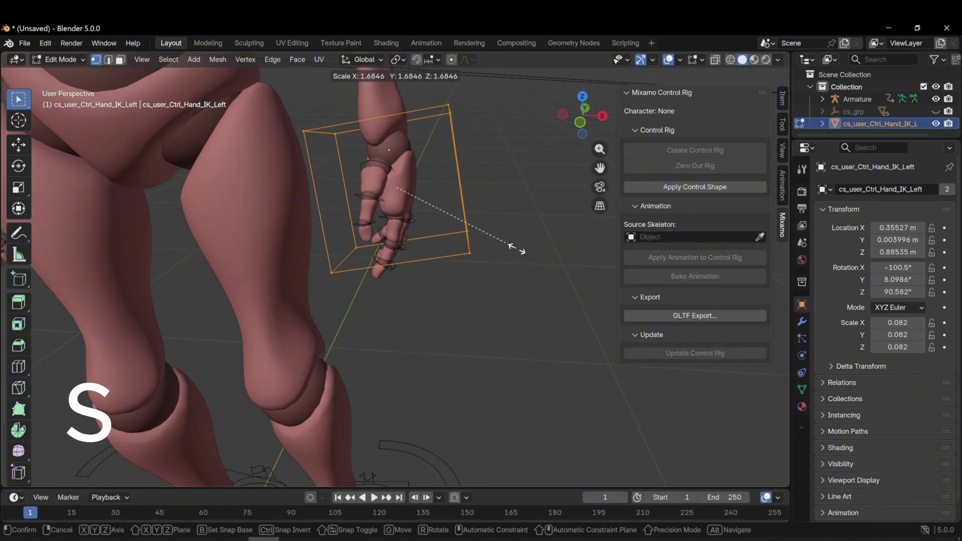
click(536, 260)
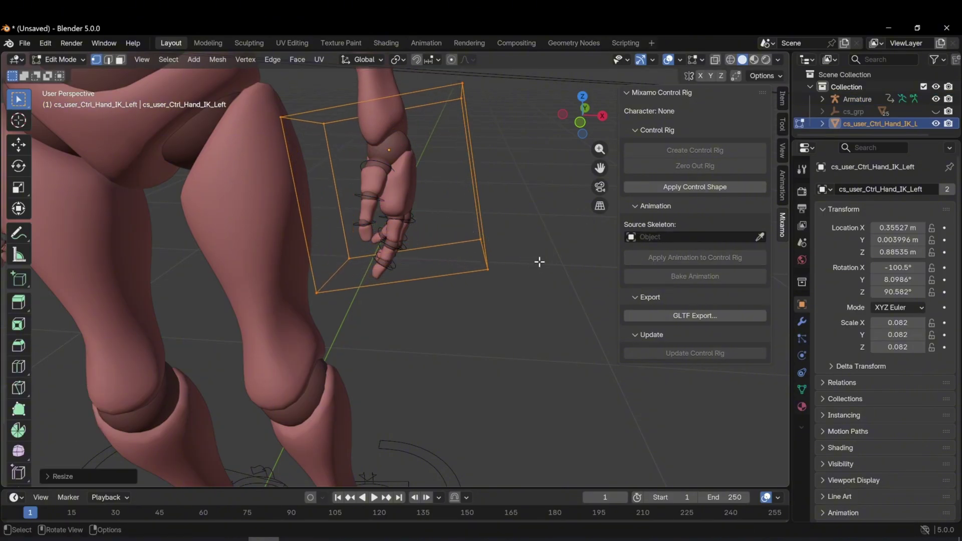
click(714, 187)
scroll(402, 261, down, 8)
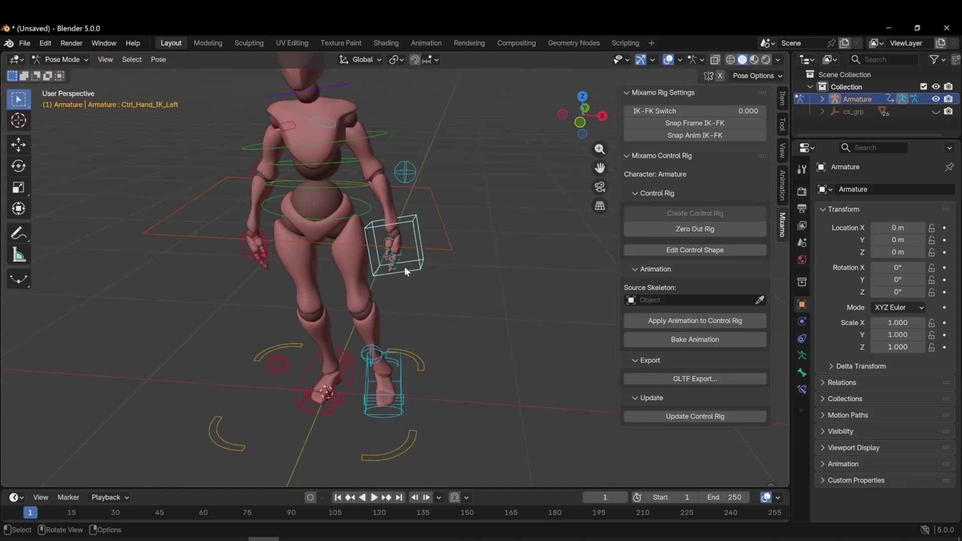
key(space)
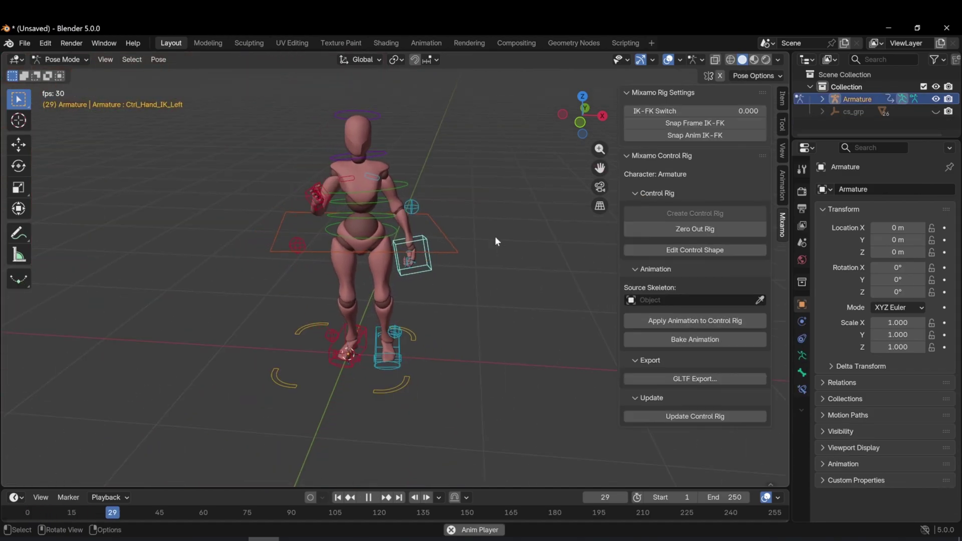
key(space)
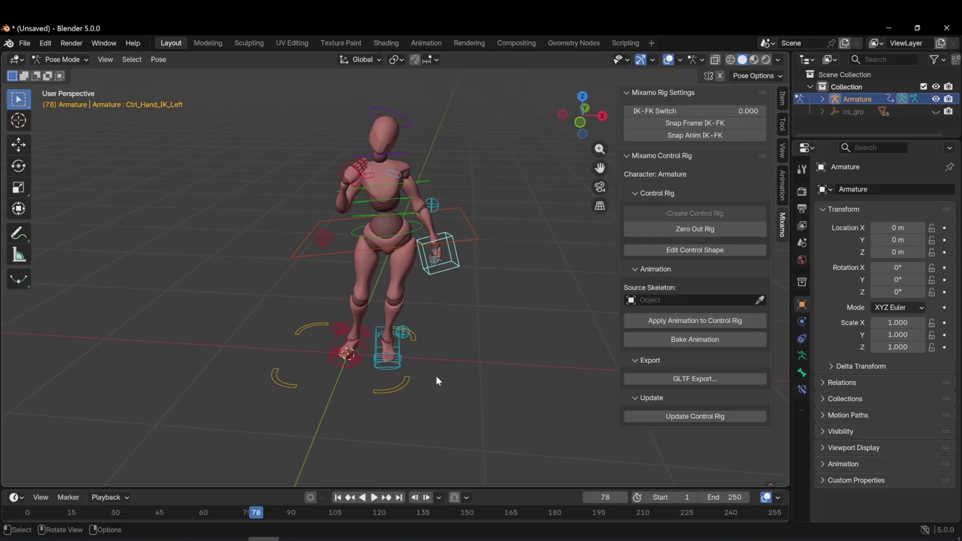
Select the left leg pole control and begin scaling its shape.
scroll(426, 376, up, 3)
scroll(425, 377, up, 5)
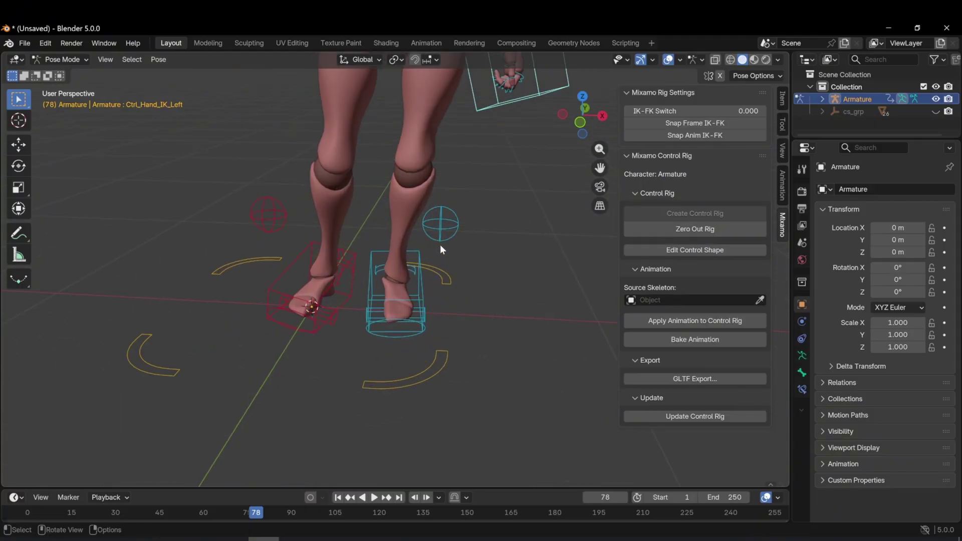
click(443, 223)
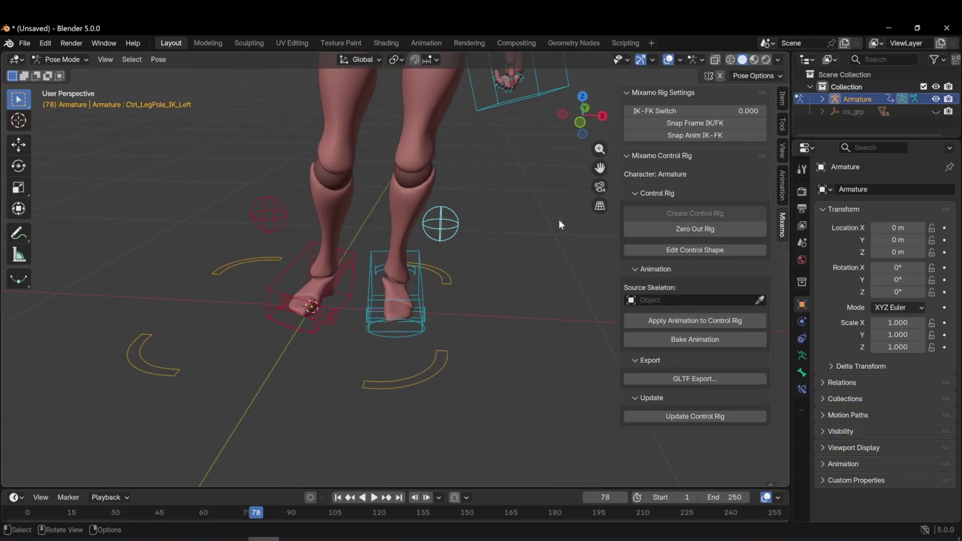
click(695, 250)
key(s)
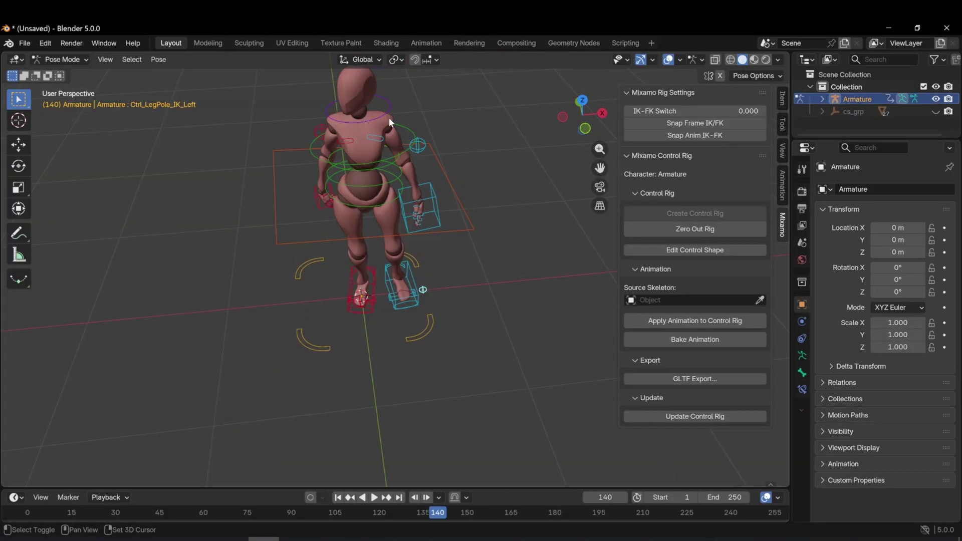
Select the head halo control from a view looking down over the character.
middle_drag(389, 121, 460, 205)
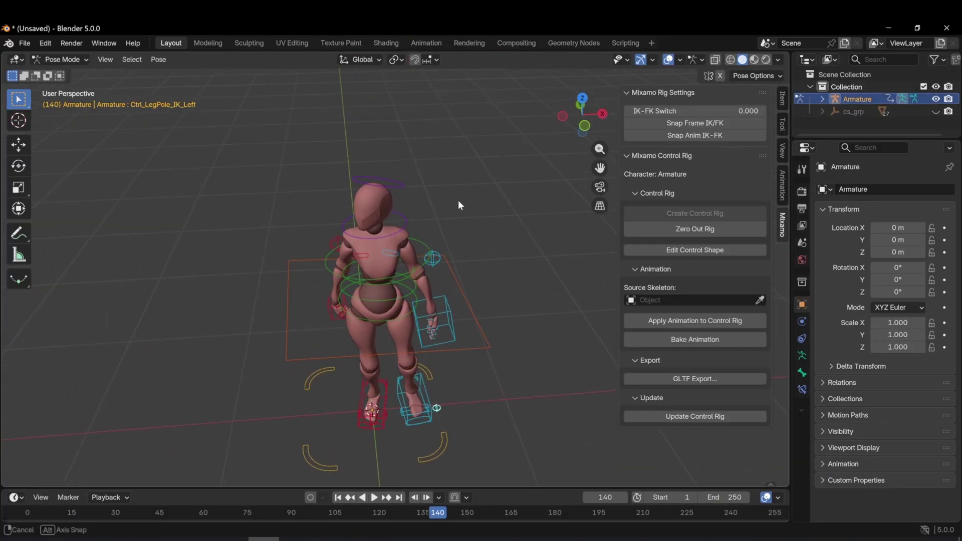
click(401, 185)
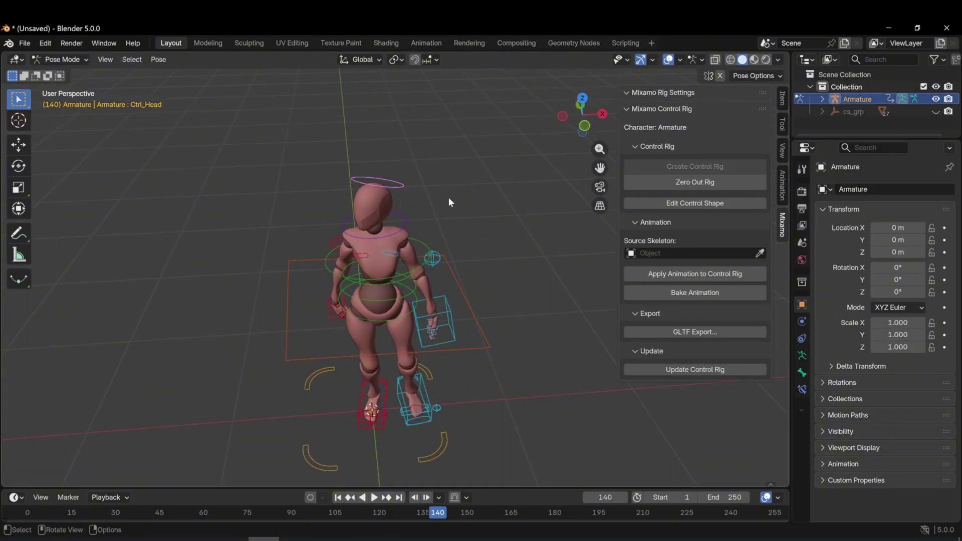
scroll(374, 280, up, 2)
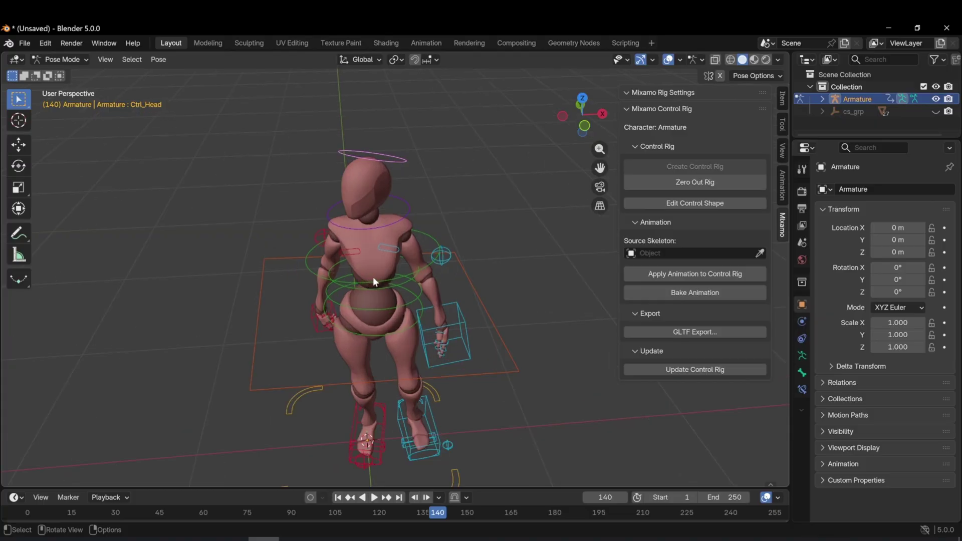
Raise the head halo shape along Z, apply it, and preview the animation.
click(667, 203)
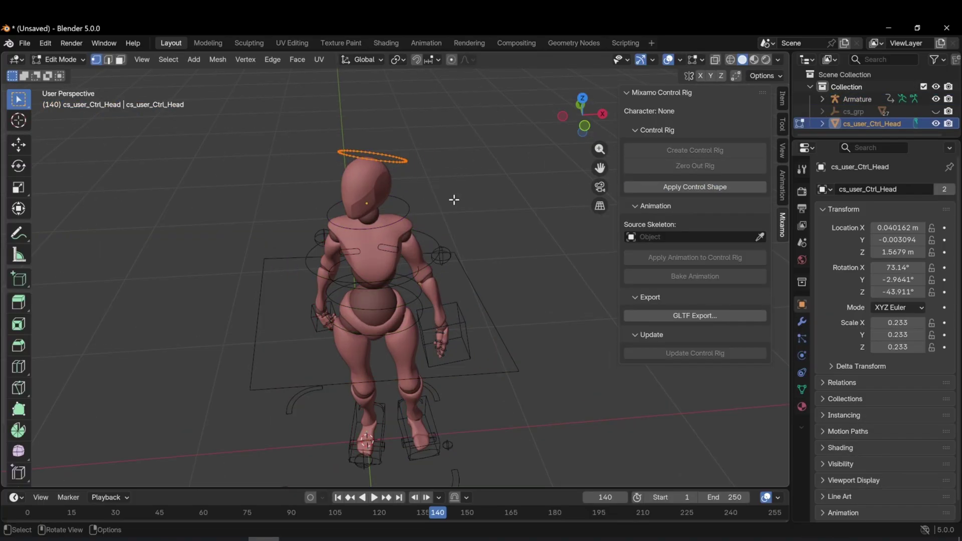
key(g)
key(z)
click(477, 156)
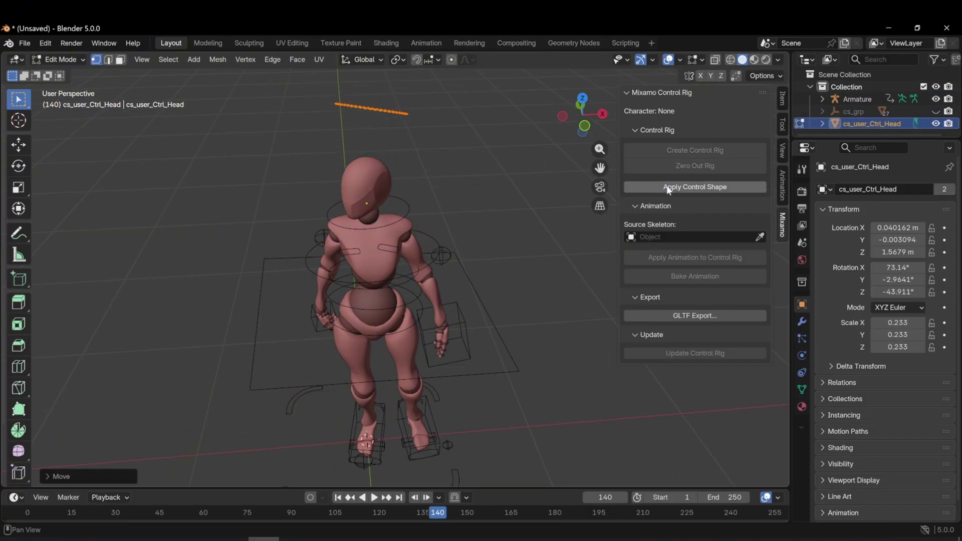
click(696, 186)
scroll(437, 278, down, 2)
key(space)
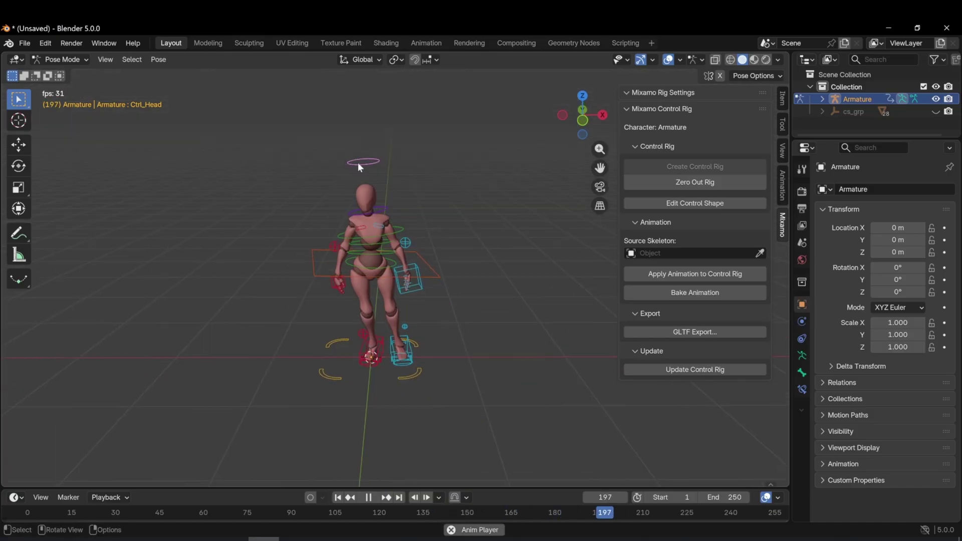
key(space)
Lower the hips square along Z down to the feet and apply it.
scroll(404, 318, up, 2)
middle_drag(404, 317, 449, 266)
click(447, 264)
click(651, 202)
key(g)
key(z)
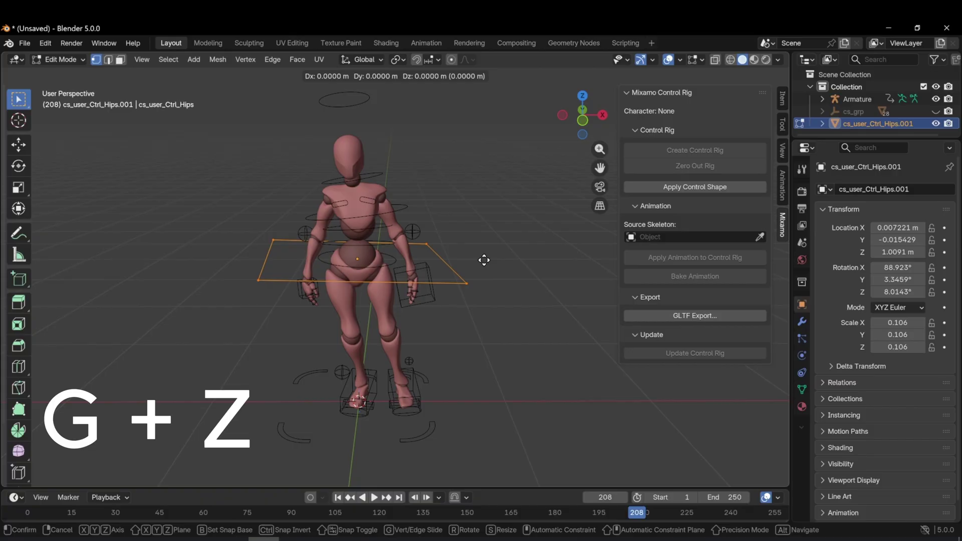
click(518, 391)
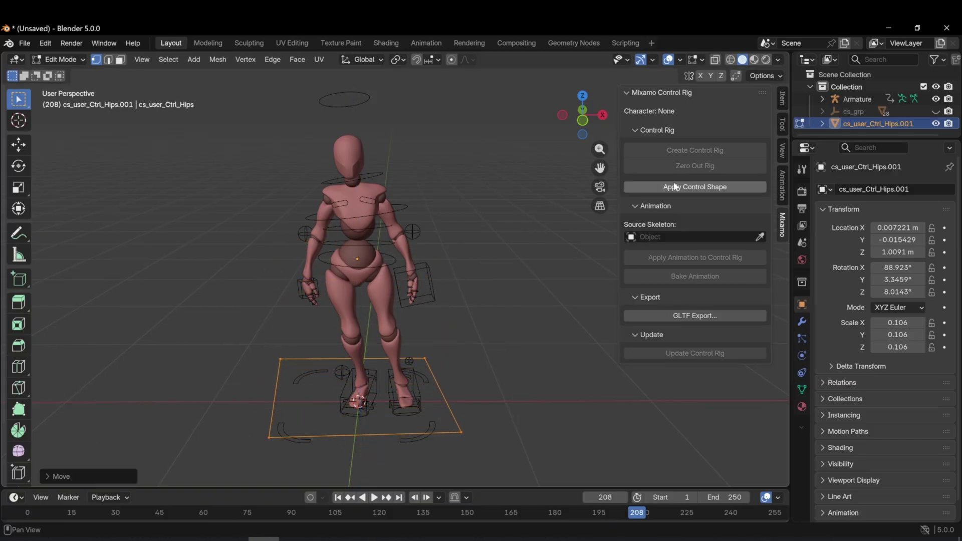
click(695, 187)
At frame 51, raise the hips square back up along Z, apply, and play the animation.
click(687, 512)
drag(708, 524, 185, 453)
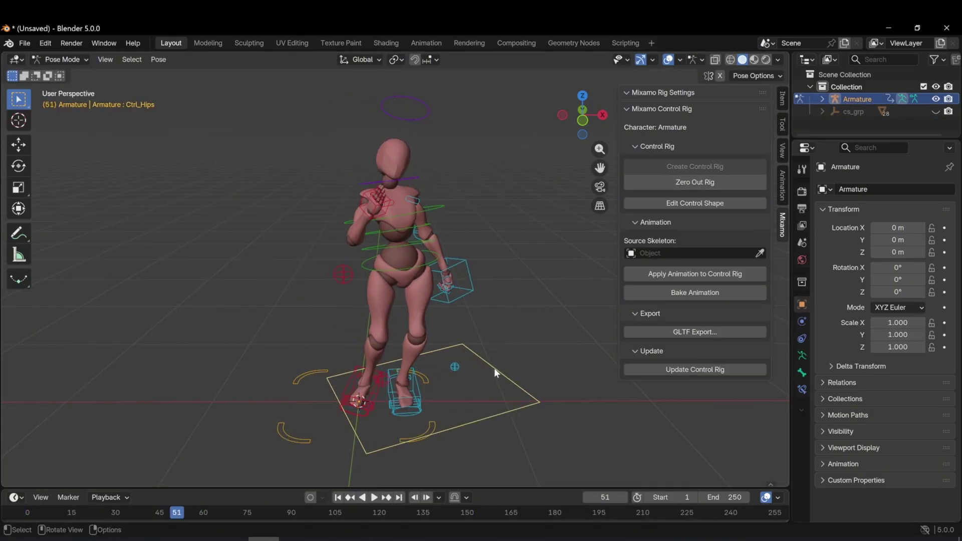
key(g)
key(z)
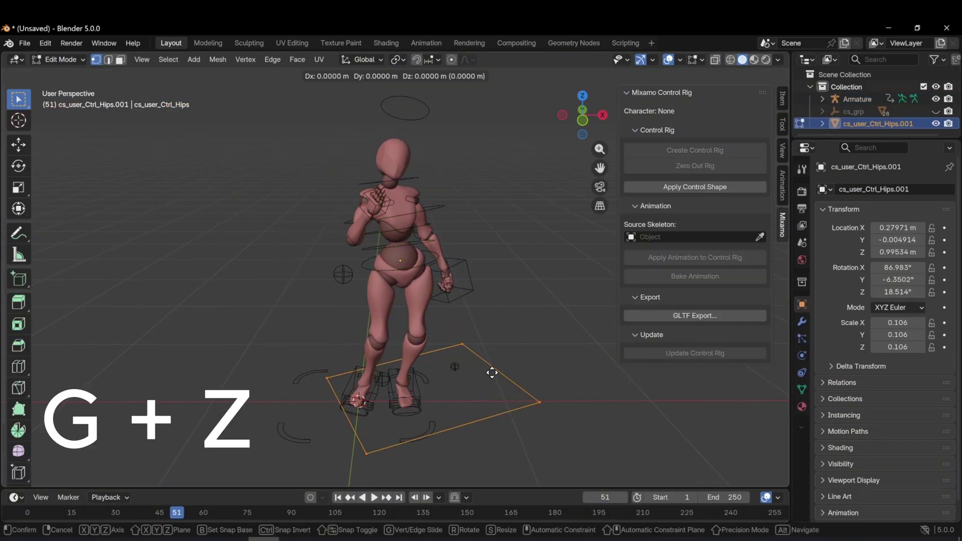
click(606, 271)
click(654, 188)
middle_drag(576, 271, 501, 353)
key(space)
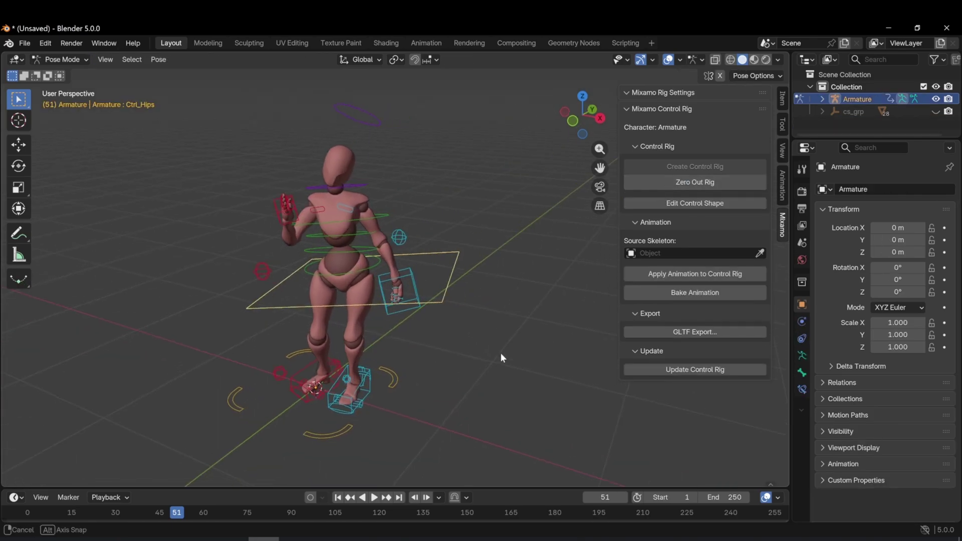
Slide the hips square about 1.005 m aside along X.
click(702, 203)
key(g)
key(z)
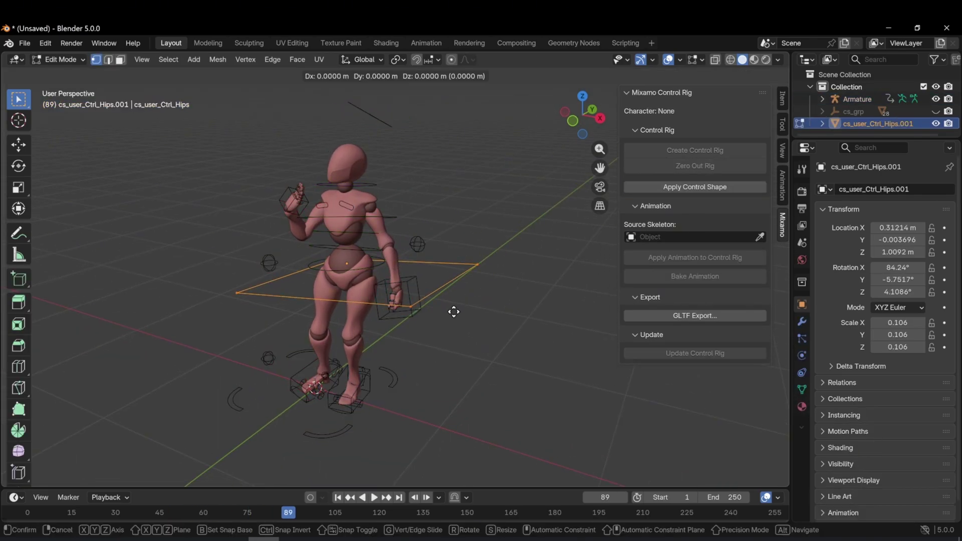
key(y)
key(x)
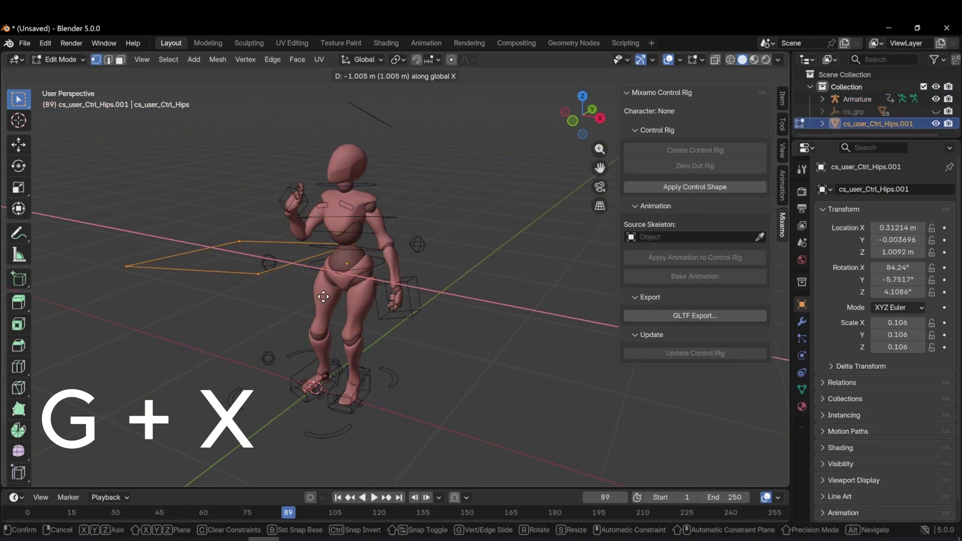
click(256, 294)
Shrink the hips square, apply it, and play the animation.
key(s)
click(197, 255)
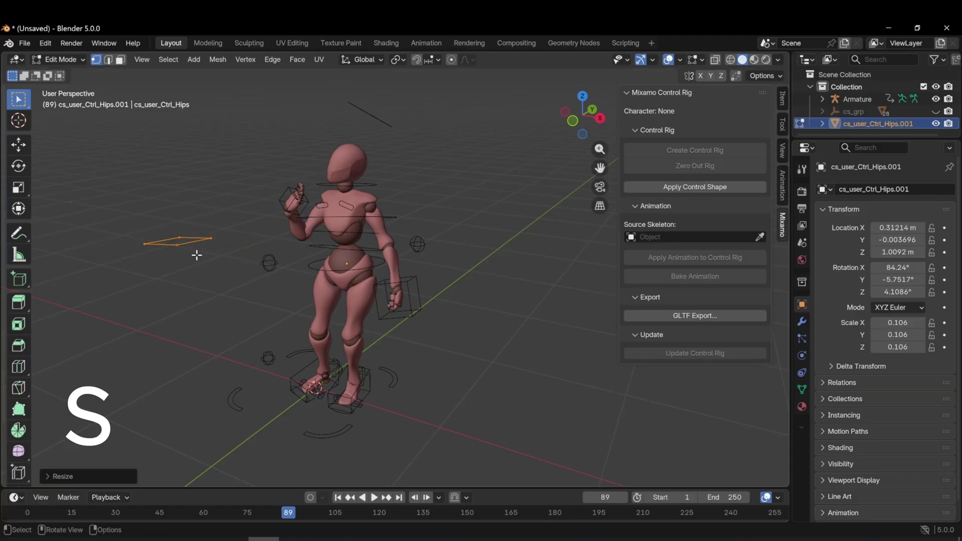
click(695, 186)
middle_drag(113, 426, 260, 408)
key(space)
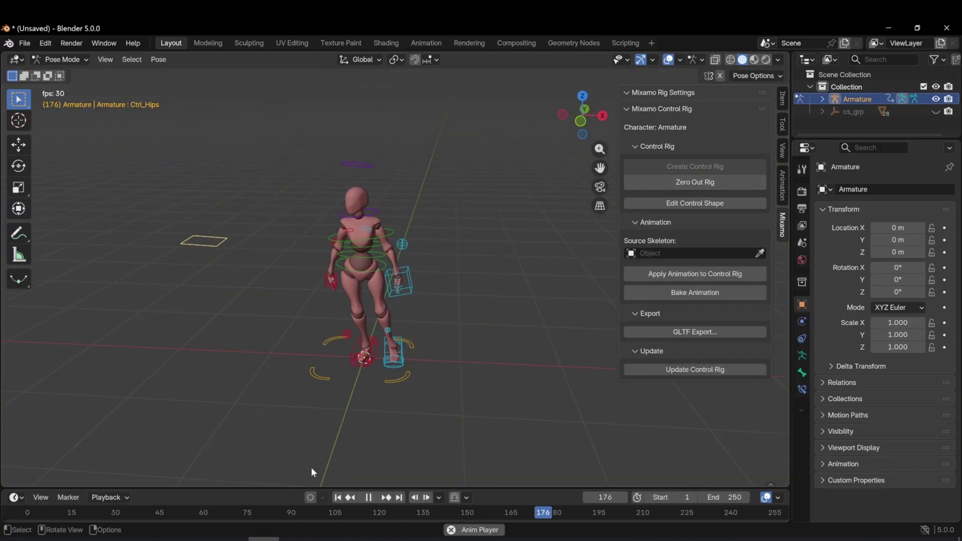